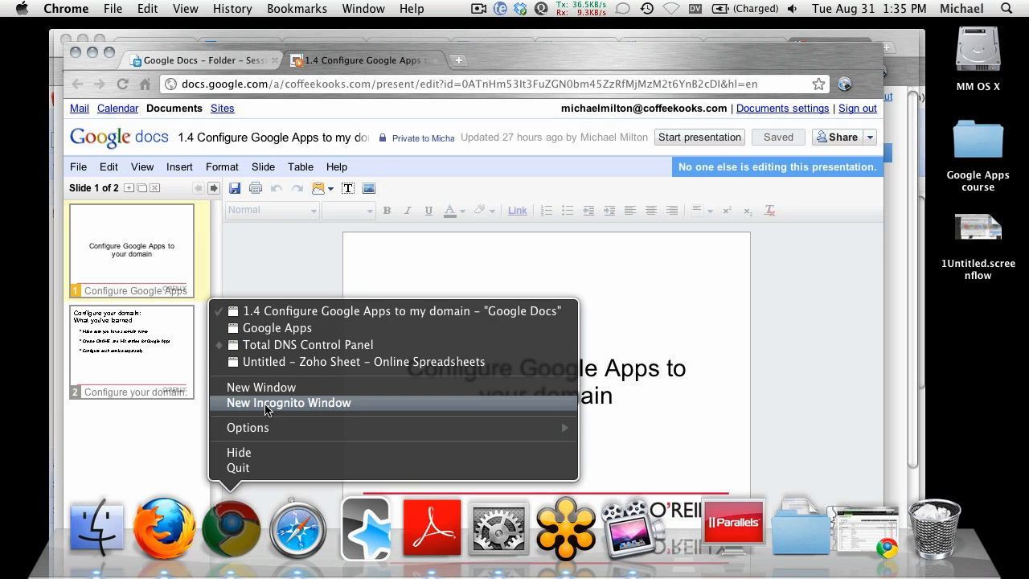
# Open a new incognito window, enlarge it to nearly fill the screen, and search the web for "Google Apps"
pyautogui.click(265, 411)
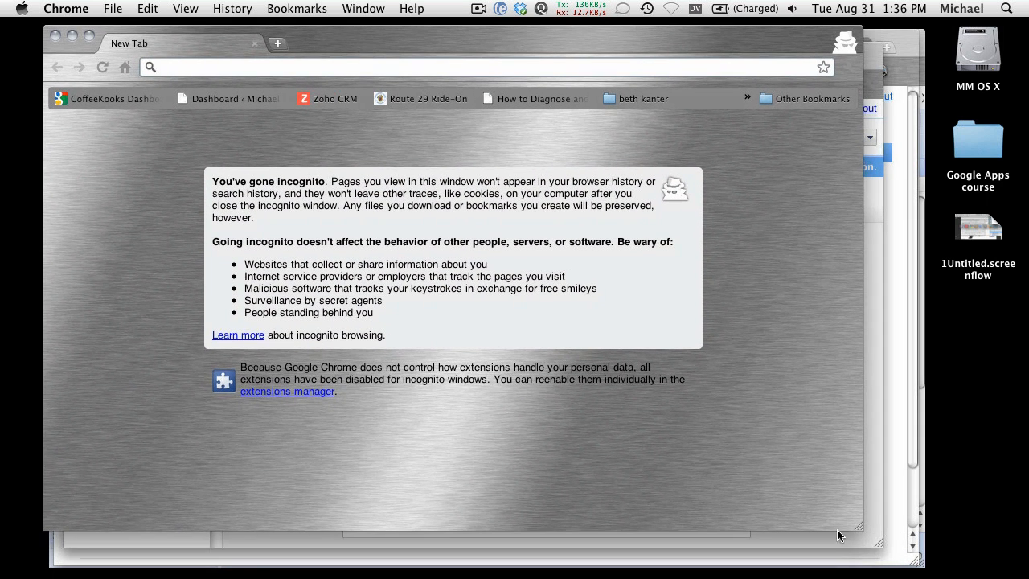
pyautogui.moveTo(861, 523); pyautogui.dragTo(937, 572)
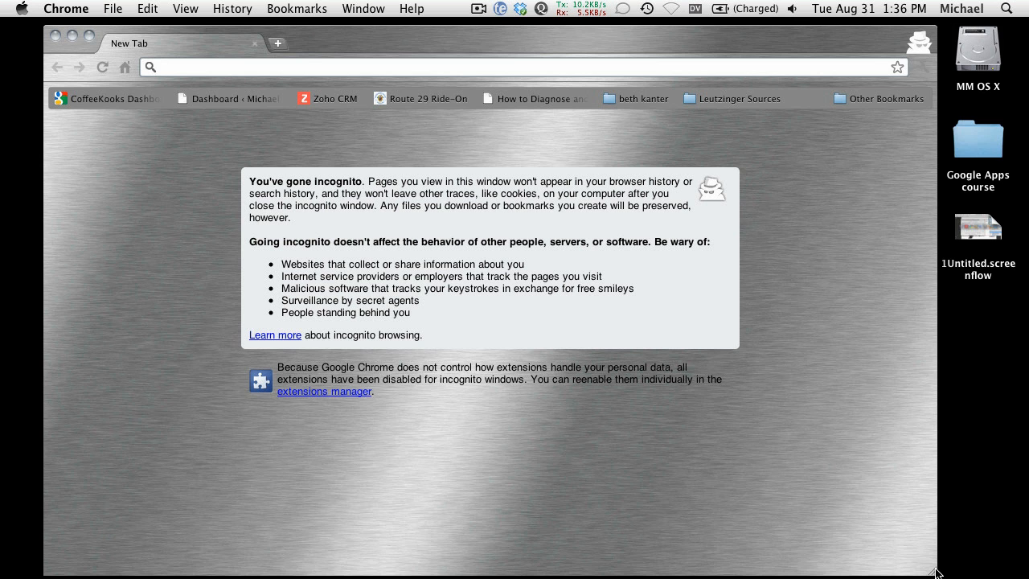
pyautogui.write('Google Apps')
pyautogui.press('Return')
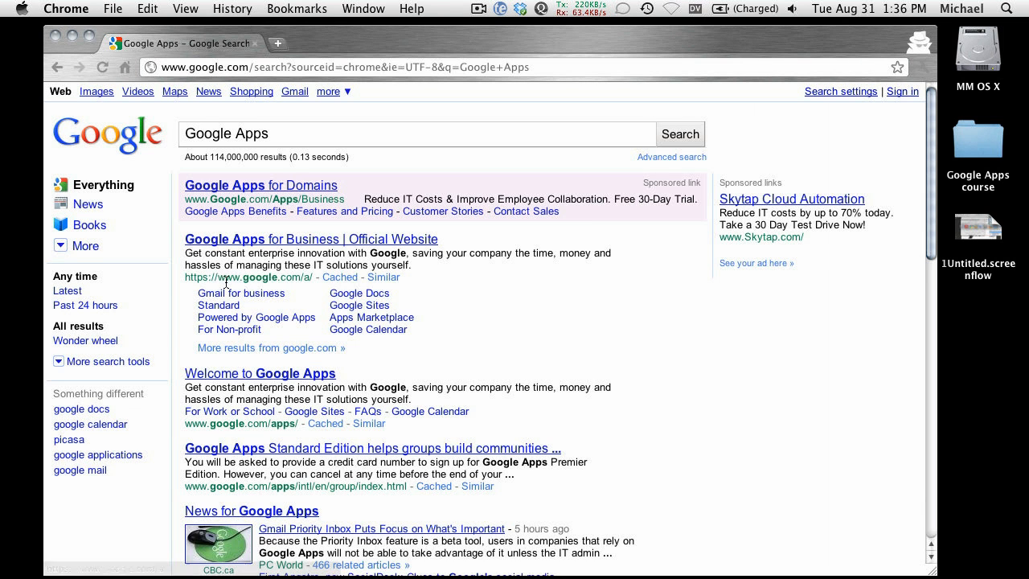
# Open the official Google Apps for Business site, view its details and pricing, and go to the Standard edition page
pyautogui.click(262, 242)
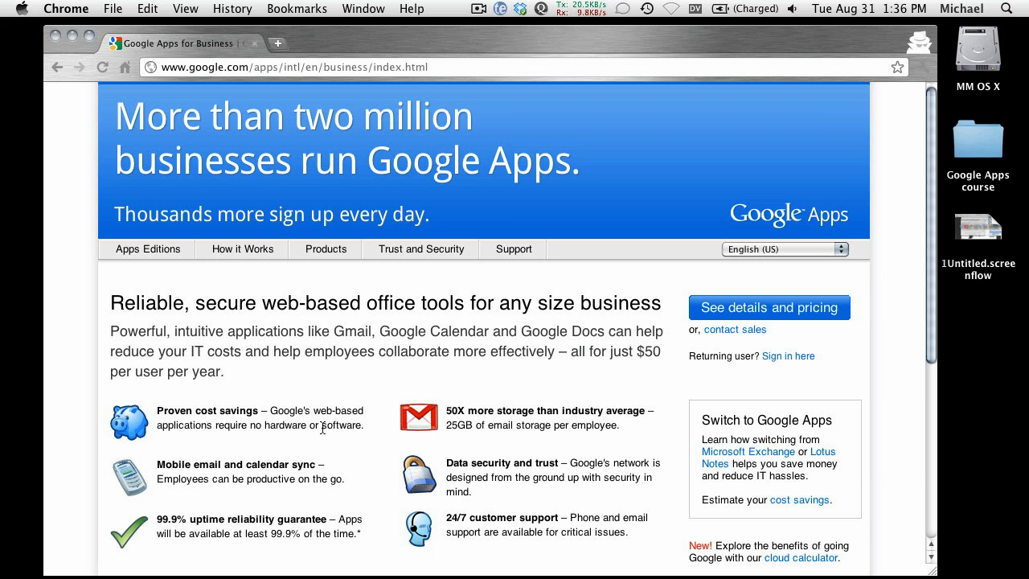
pyautogui.click(781, 307)
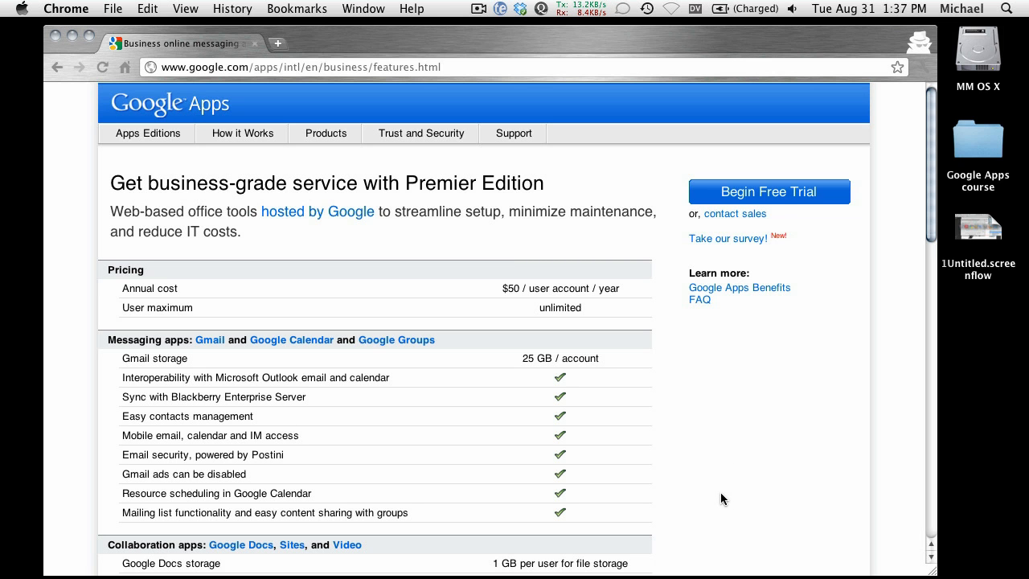
pyautogui.moveTo(125, 136)
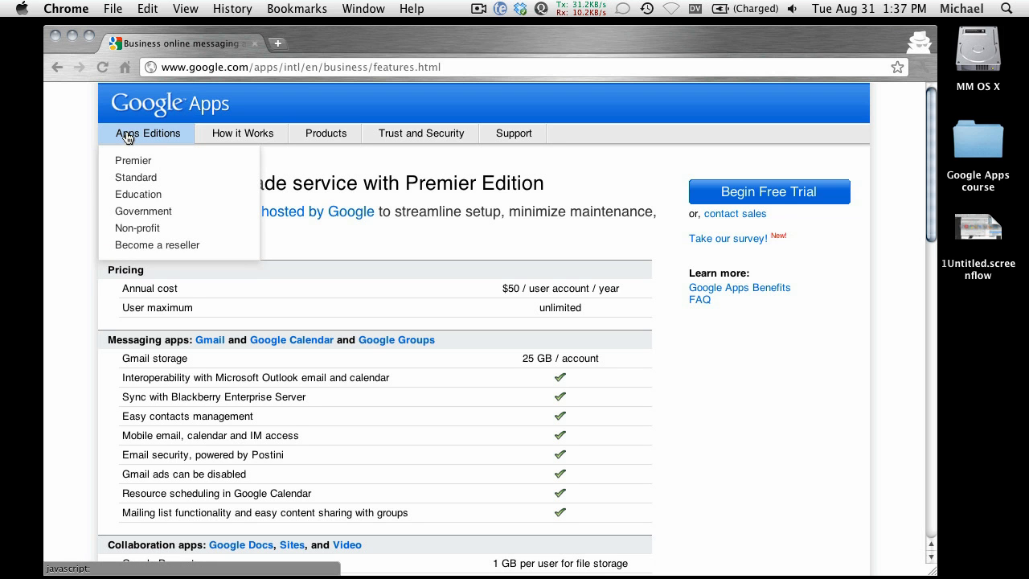
pyautogui.click(149, 179)
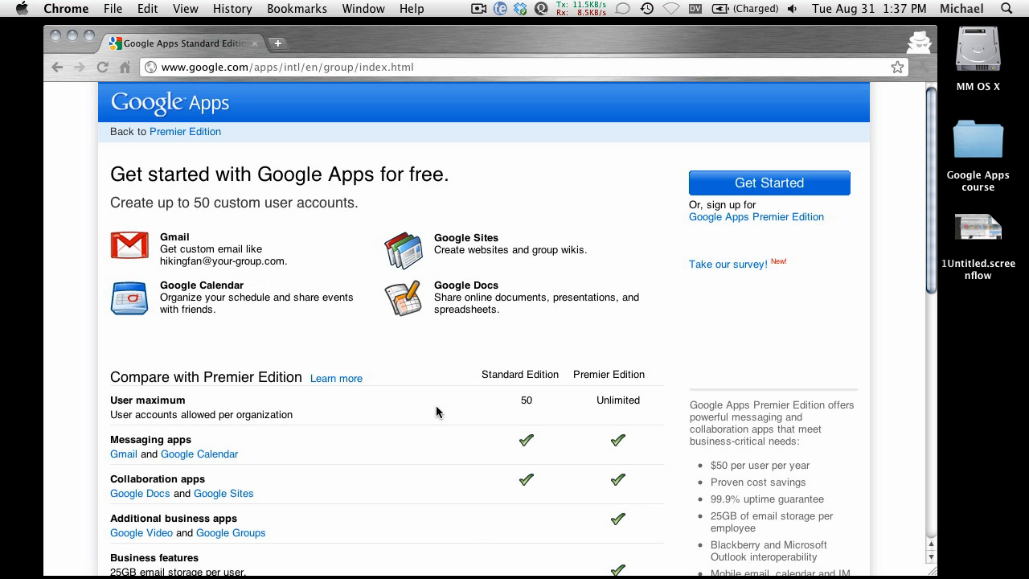
# Review the Standard versus Premier feature comparison and start the Standard edition sign-up
pyautogui.scroll(-5, 409, 473)
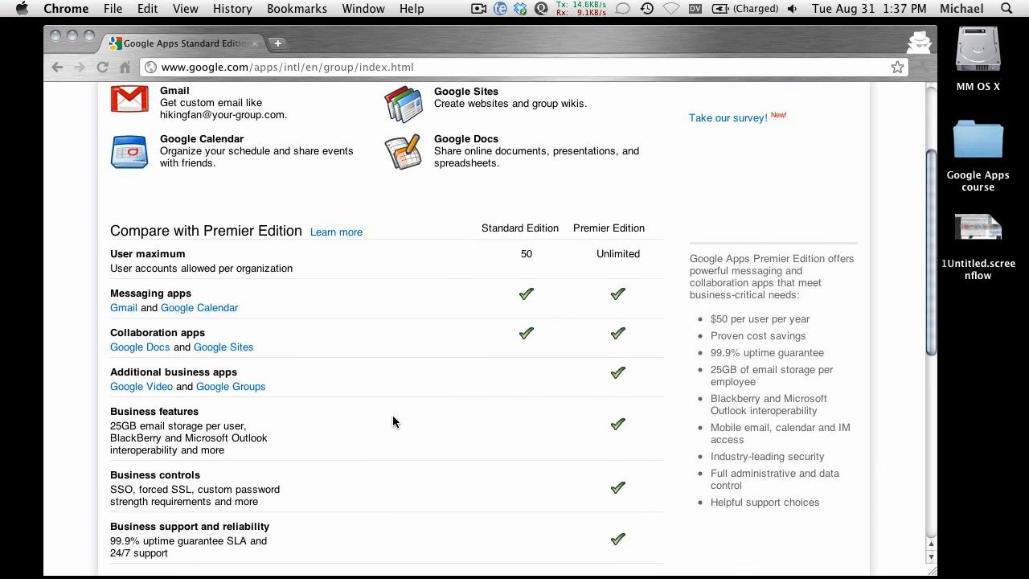
pyautogui.scroll(1, 389, 404)
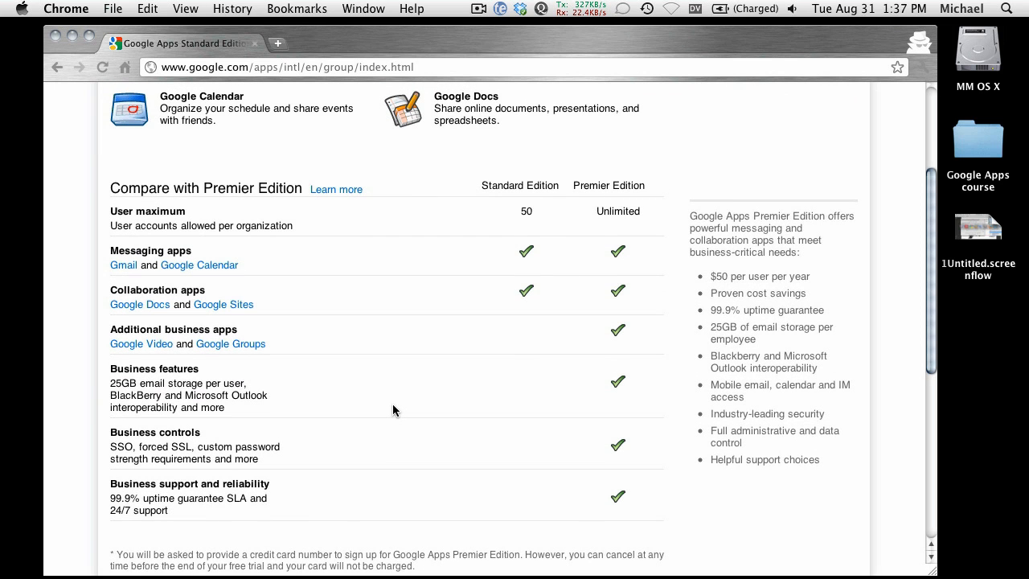
pyautogui.scroll(-1, 393, 410)
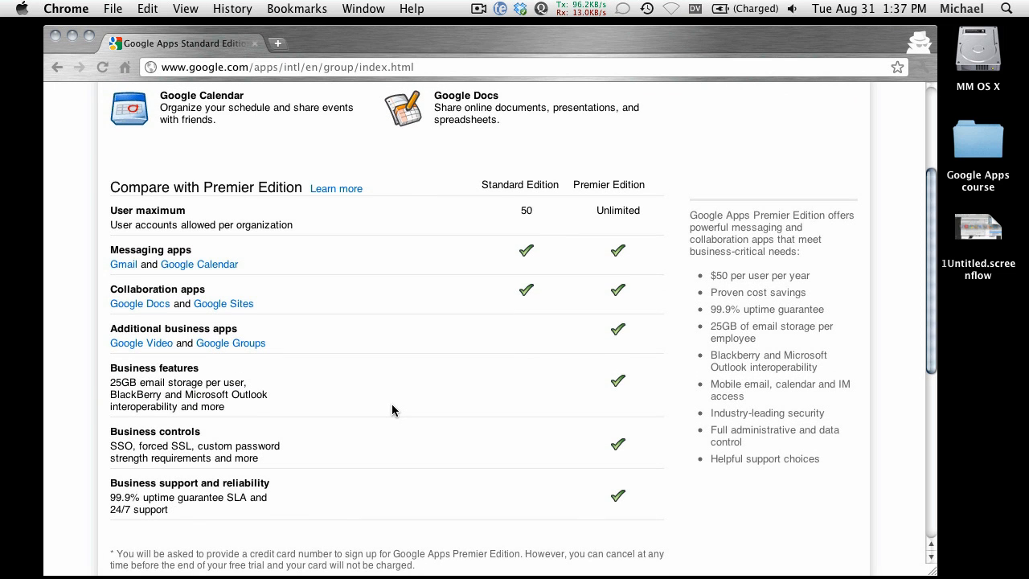
pyautogui.scroll(3, 423, 511)
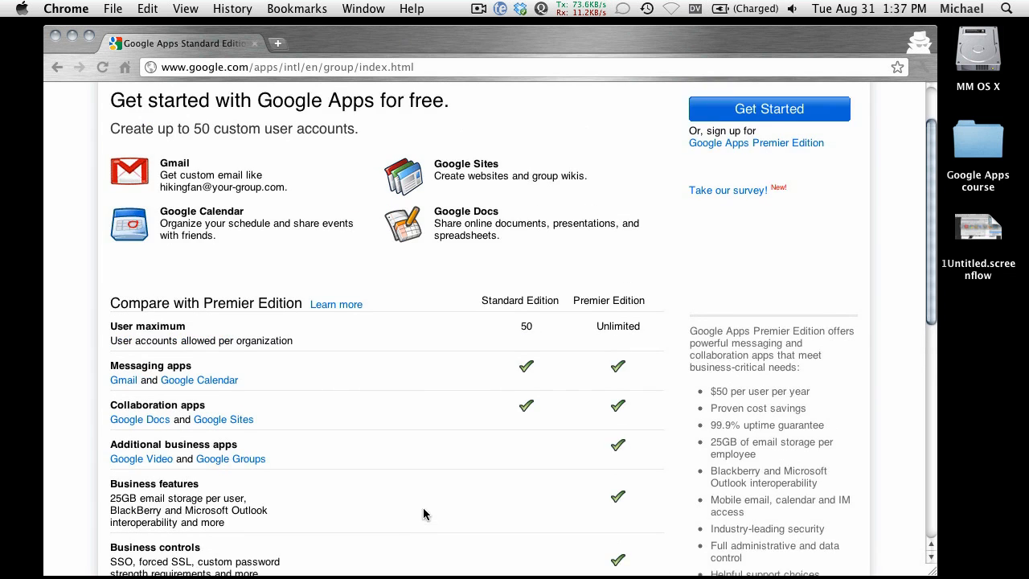
pyautogui.scroll(2, 449, 394)
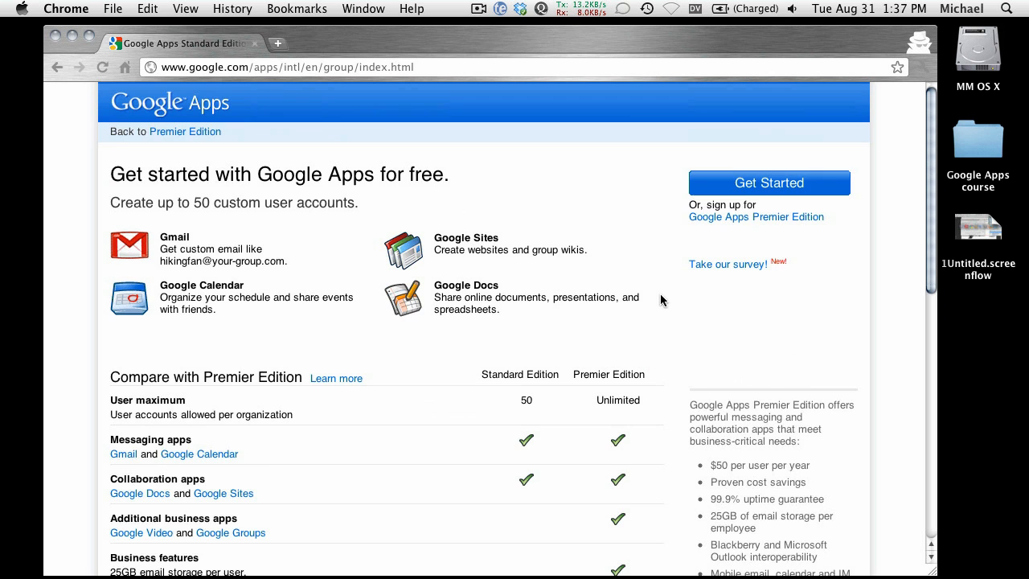
pyautogui.click(754, 193)
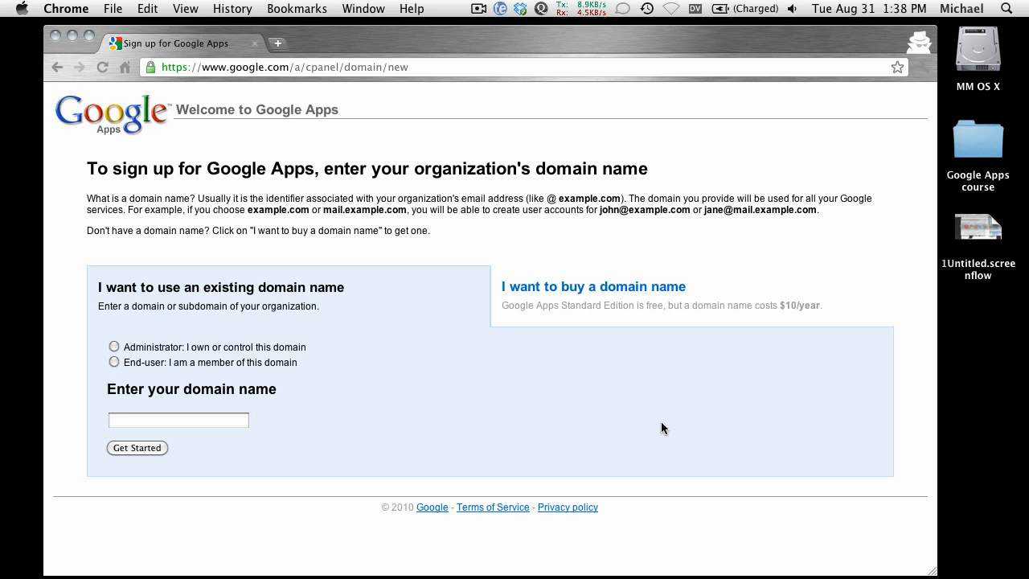
# Choose to buy a domain name and check the availability of mikescrazydomain with the .com ending
pyautogui.click(579, 291)
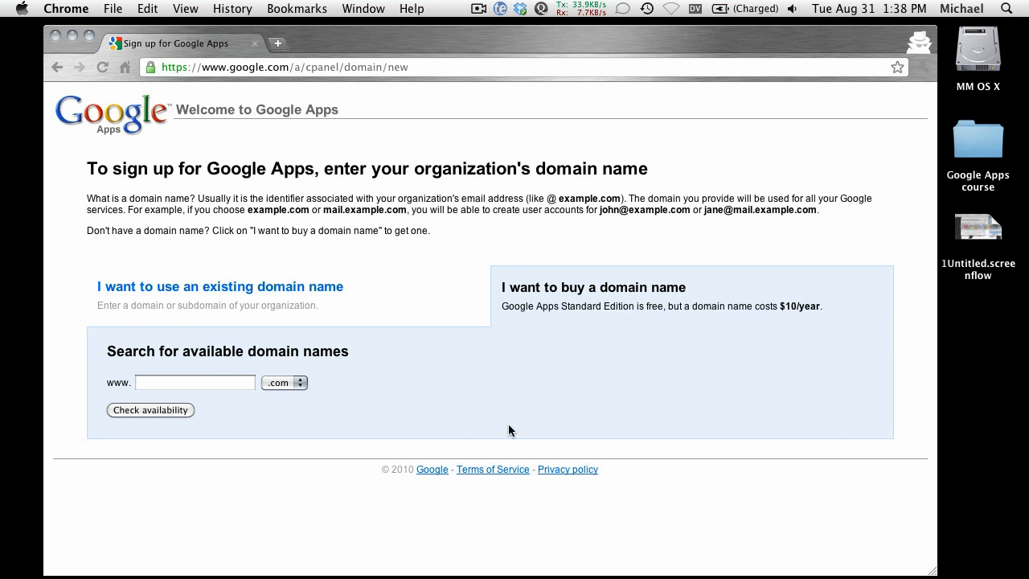
pyautogui.click(184, 383)
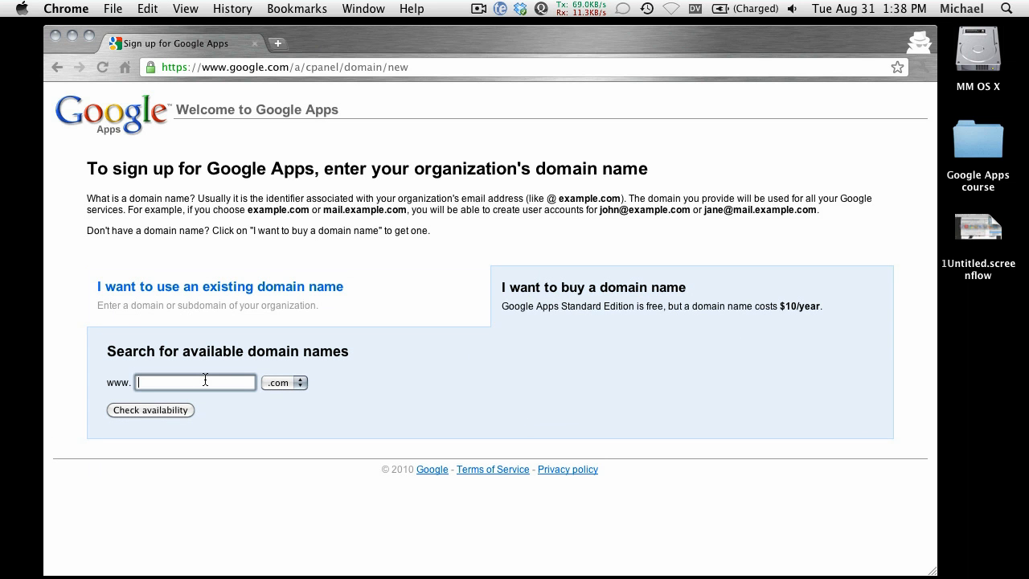
pyautogui.write('mikescrazydomain')
pyautogui.press('Return')
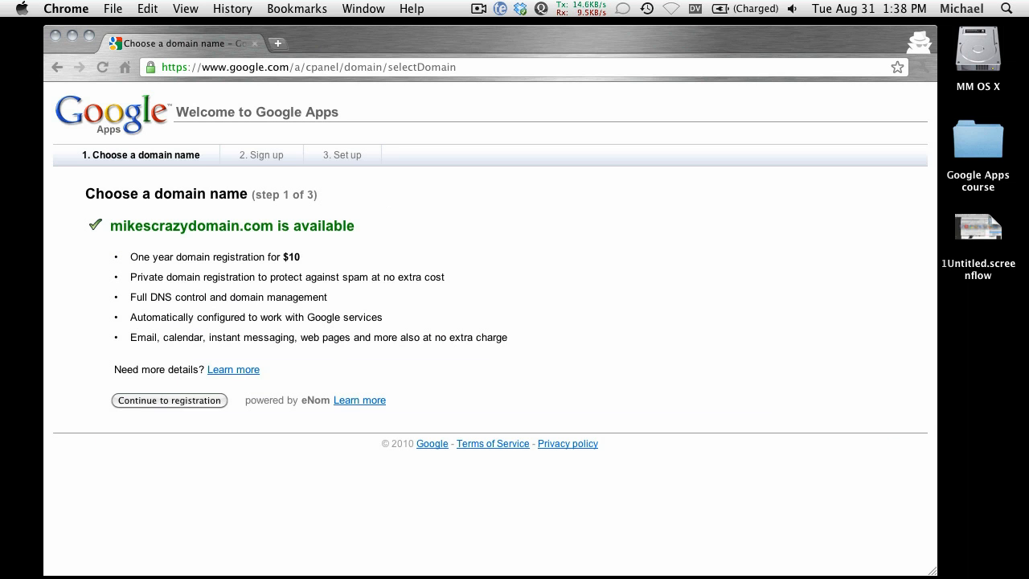
# Continue to registration for mikescrazydomain.com and look over the fields of the sign-up form
pyautogui.click(166, 402)
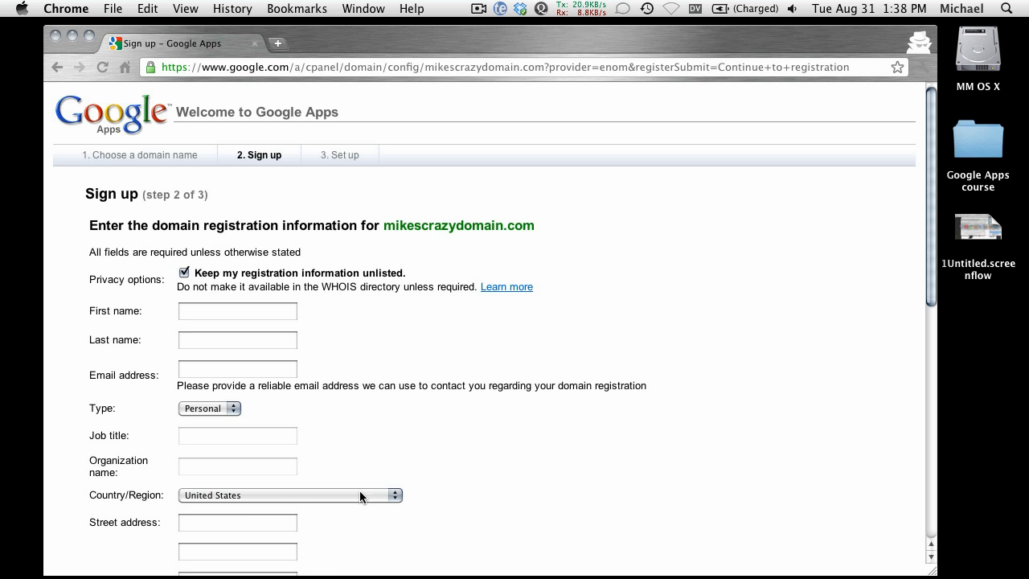
pyautogui.scroll(-2, 499, 483)
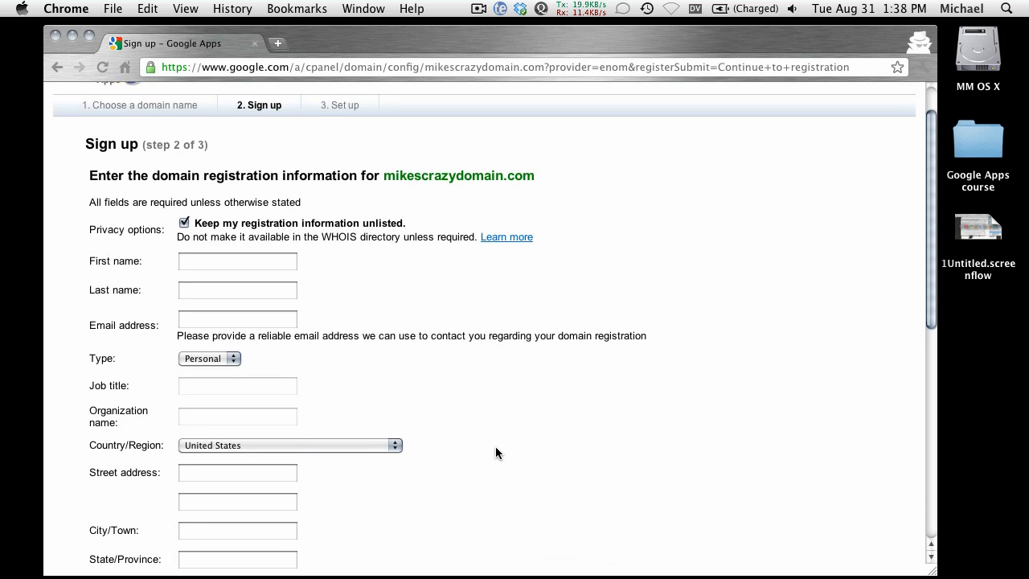
pyautogui.scroll(2, 492, 450)
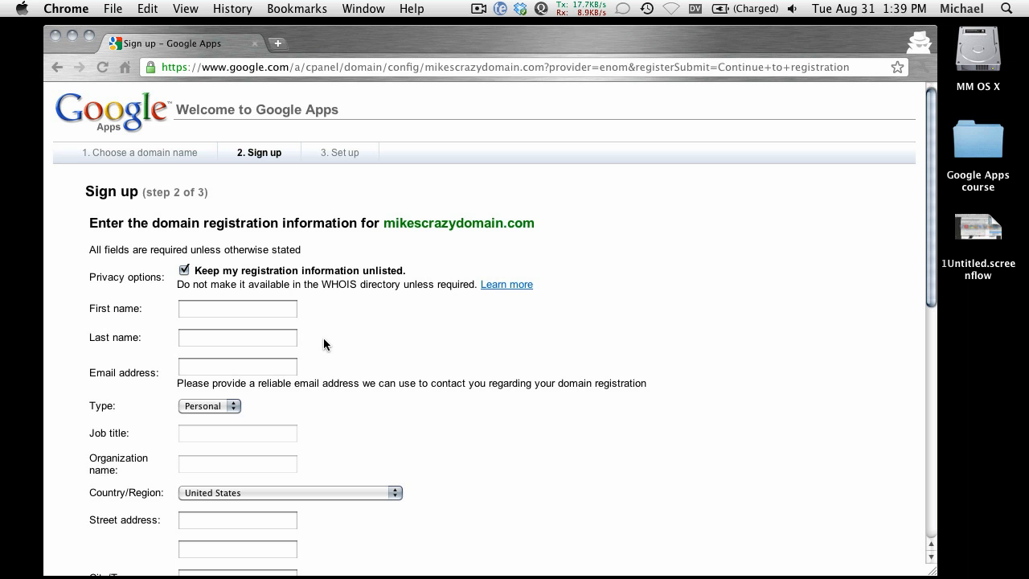
# Close the incognito window and separate the coffeekooks.com Google Apps dashboard tab into its own browser window
pyautogui.click(55, 34)
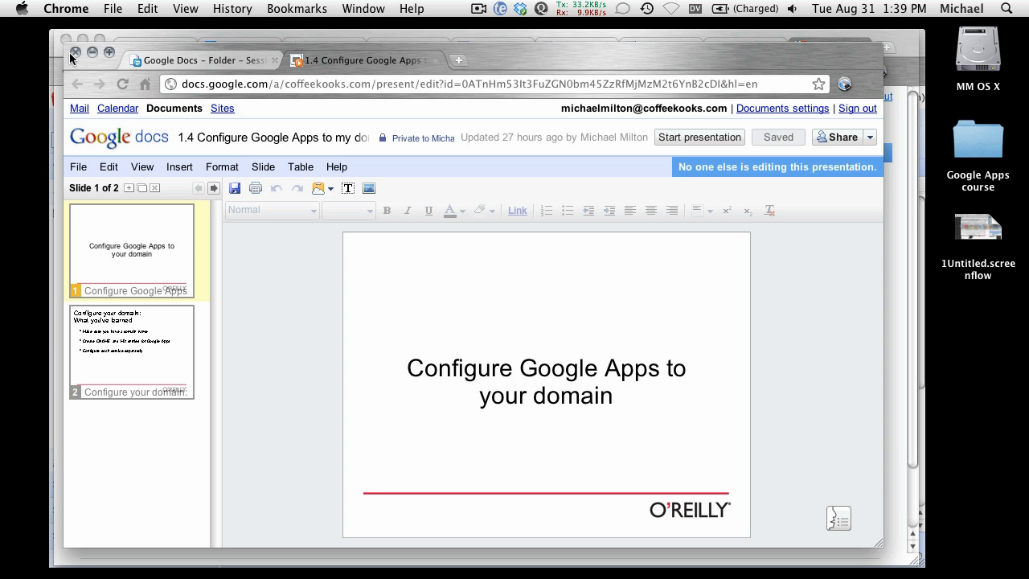
pyautogui.click(110, 30)
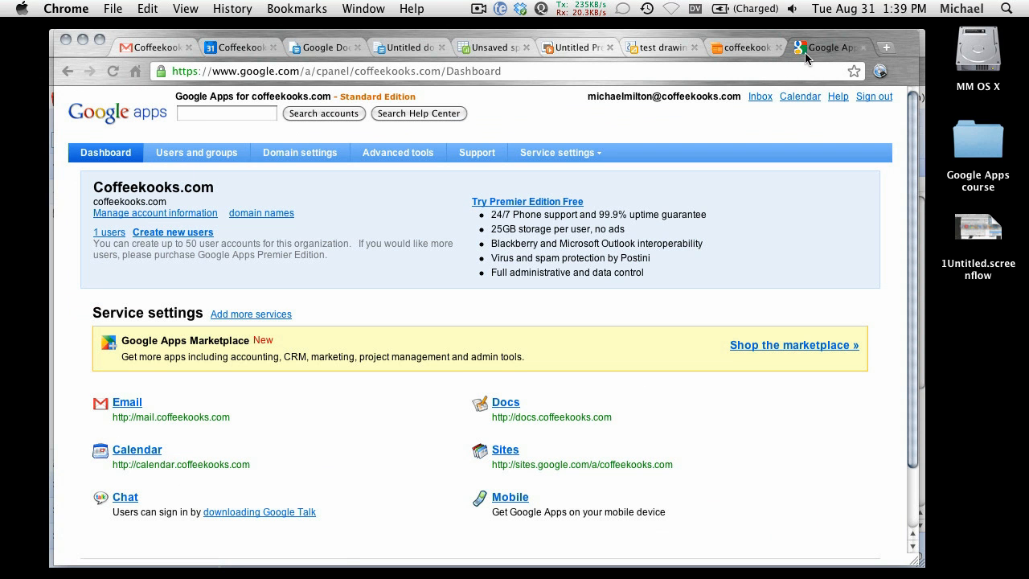
pyautogui.moveTo(828, 51); pyautogui.dragTo(786, 88)
pyautogui.moveTo(749, 39); pyautogui.dragTo(738, 41)
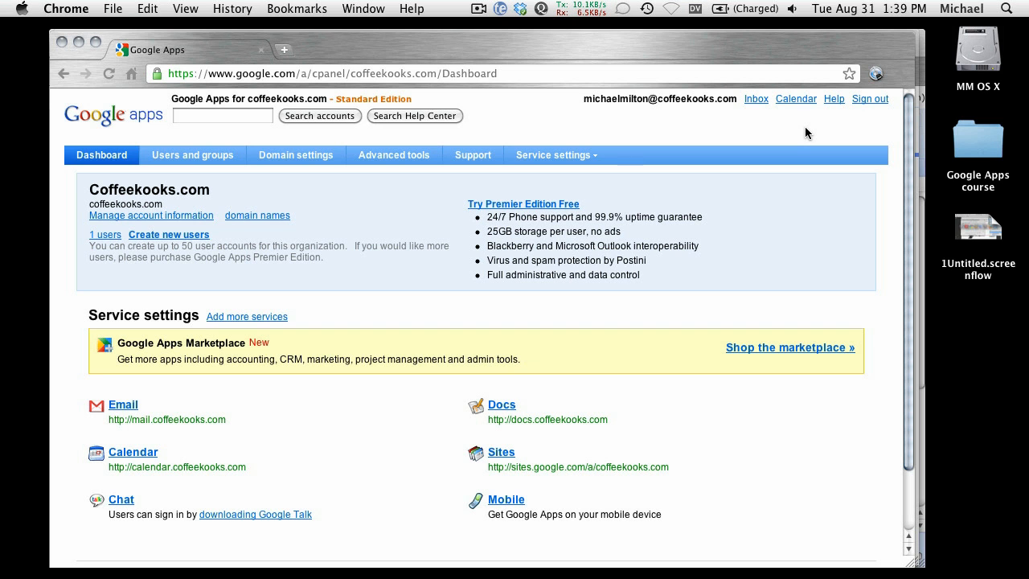
# Open mail.coffeekooks.com in a new tab to view the domain's Gmail inbox
pyautogui.press('super+t')
pyautogui.write('mail.coffeekooks.com')
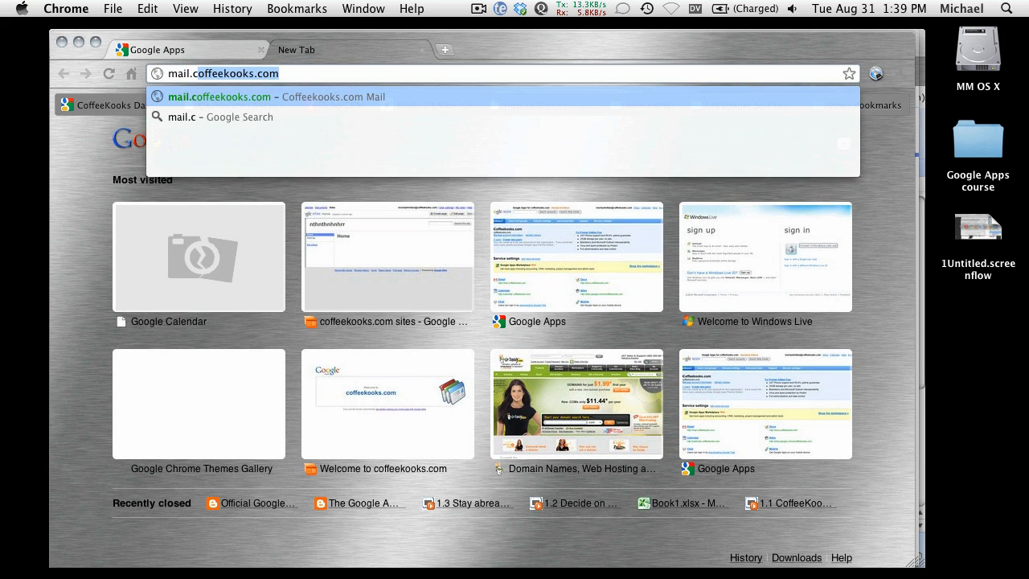
pyautogui.press('Return')
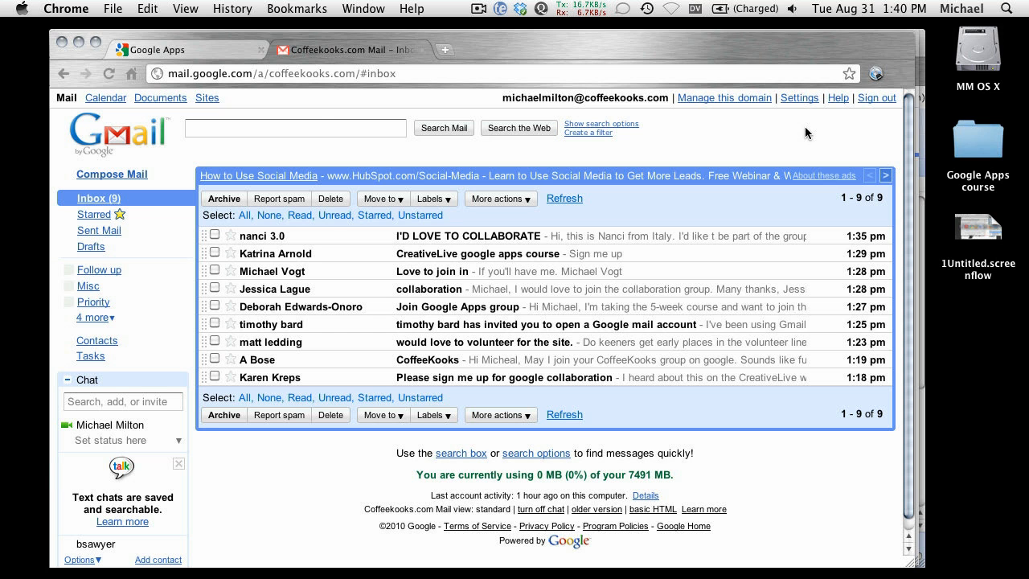
# Load calendar.coffeekooks.com in the mail tab to view the domain's Google calendar
pyautogui.click(169, 76)
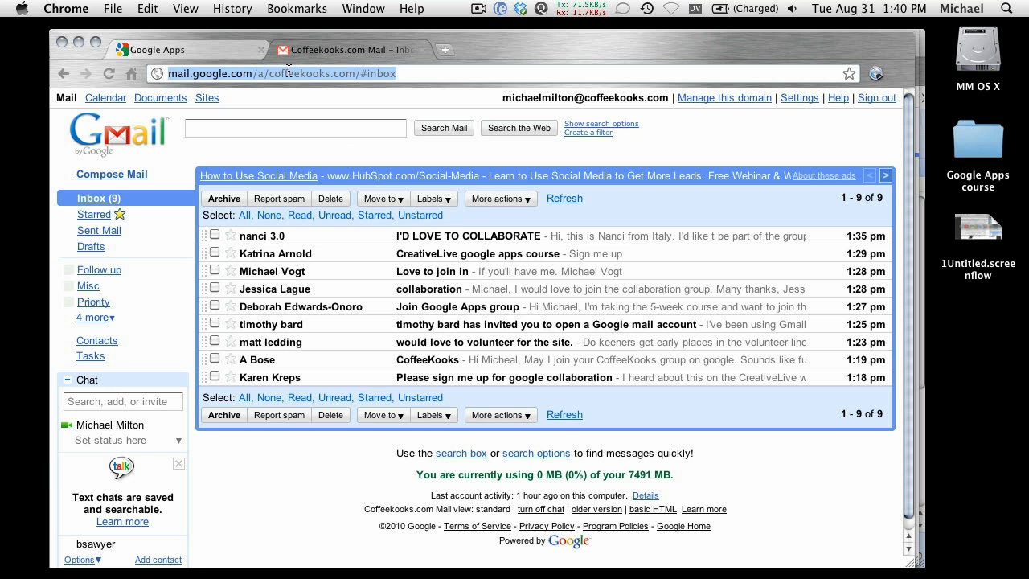
pyautogui.write('calendar.m')
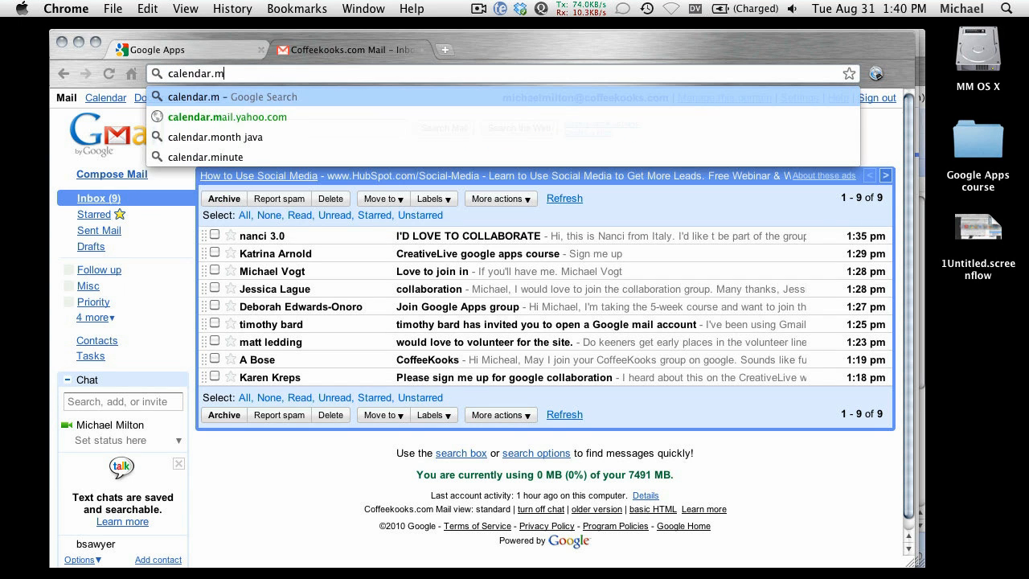
pyautogui.press('BackSpace')
pyautogui.write('coffeekooks.com')
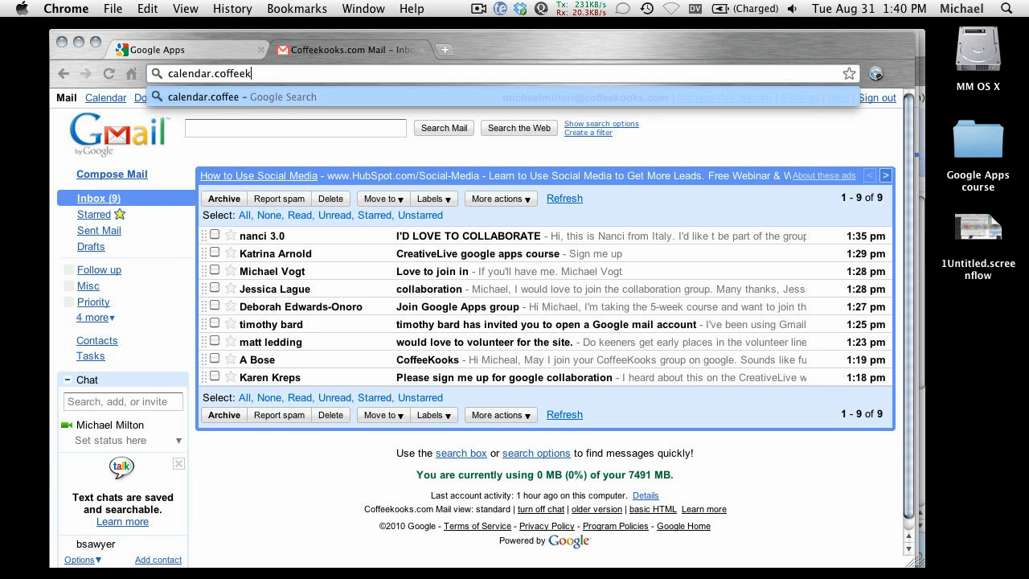
pyautogui.press('Return')
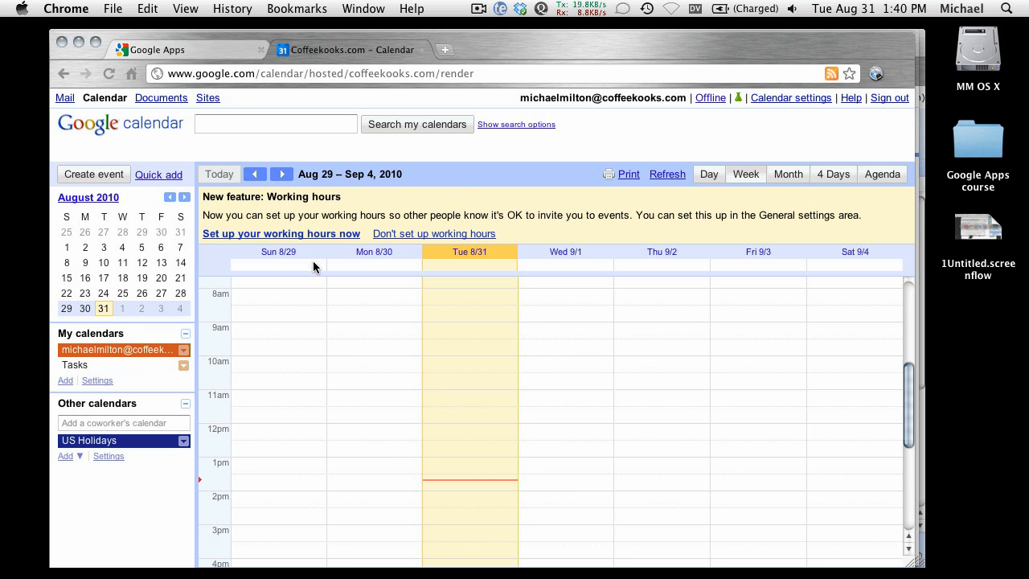
pyautogui.moveTo(172, 78); pyautogui.dragTo(221, 78)
pyautogui.click(230, 78)
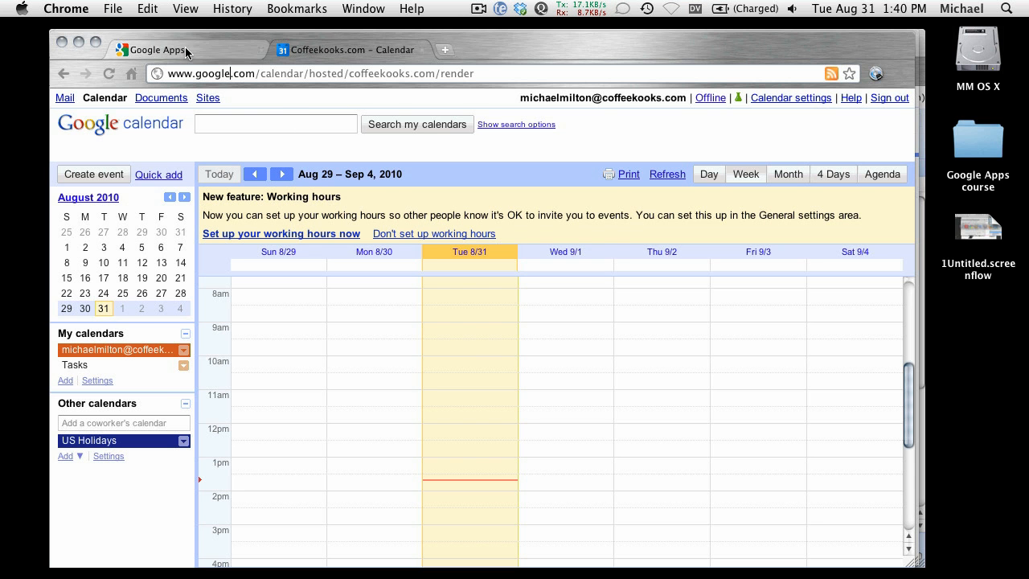
# Return to the Google Apps dashboard and open the domain settings, filling in the account password with the saved Google Coffee Kooks login
pyautogui.click(160, 50)
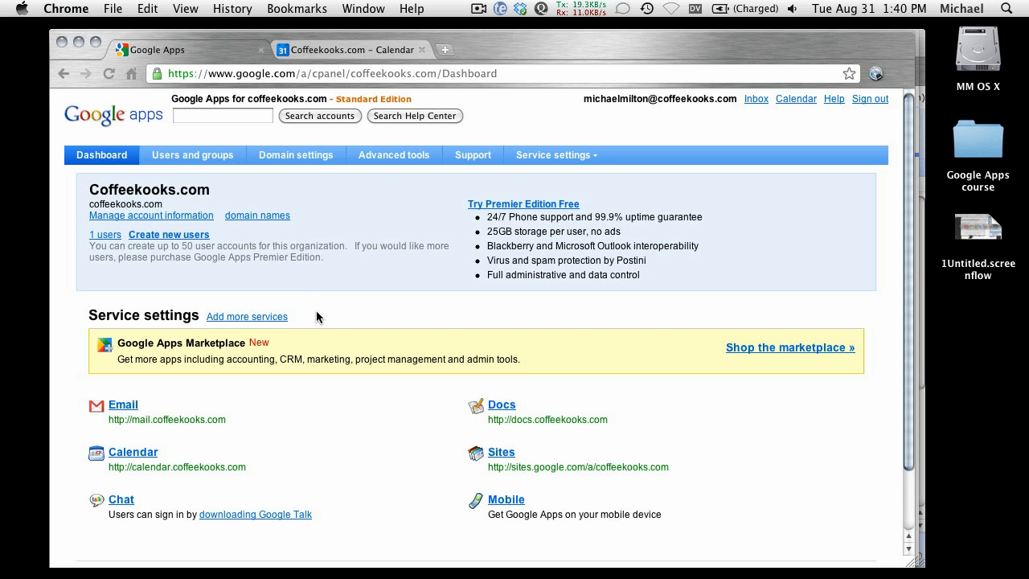
pyautogui.click(298, 160)
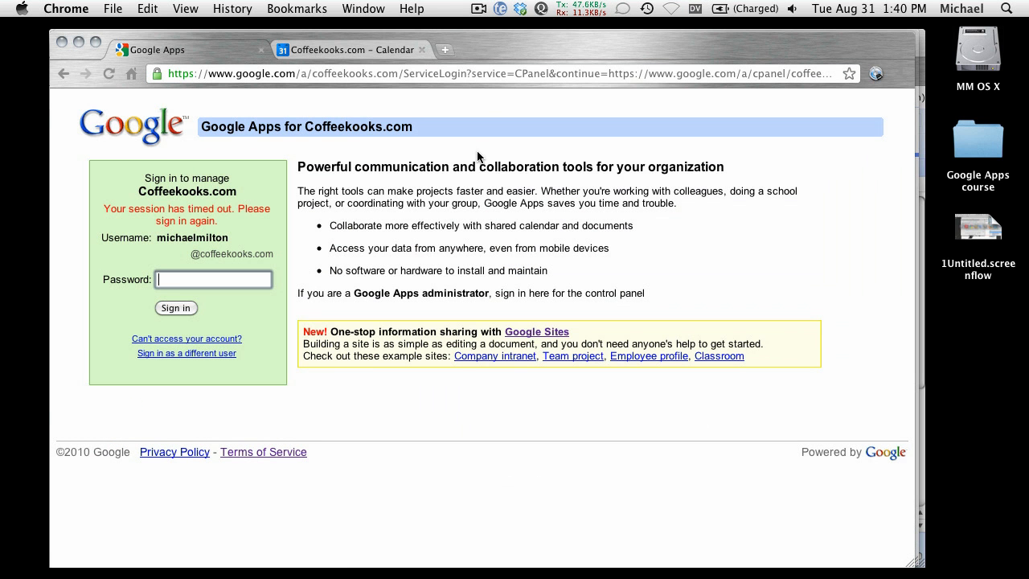
pyautogui.click(875, 74)
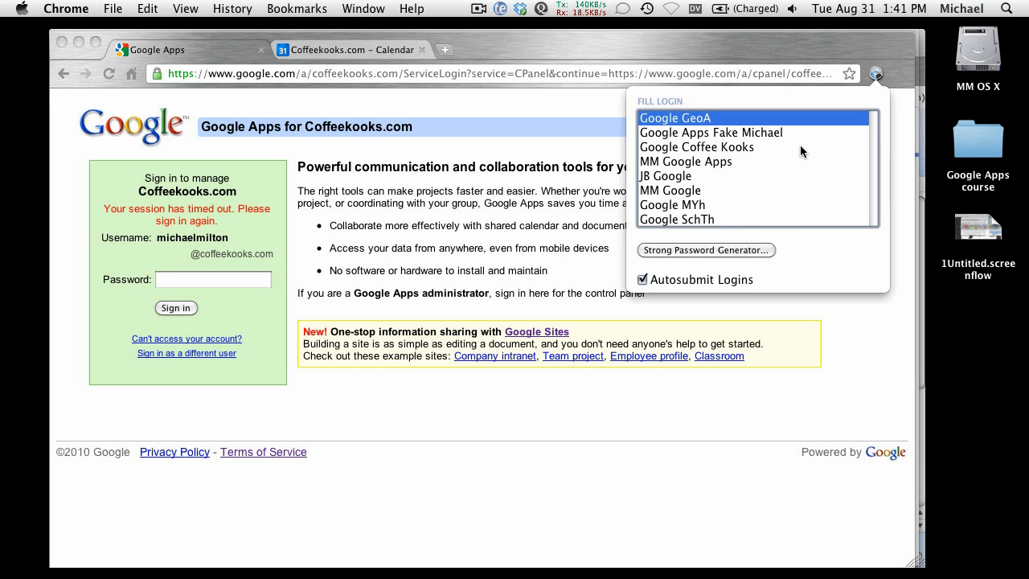
pyautogui.click(693, 147)
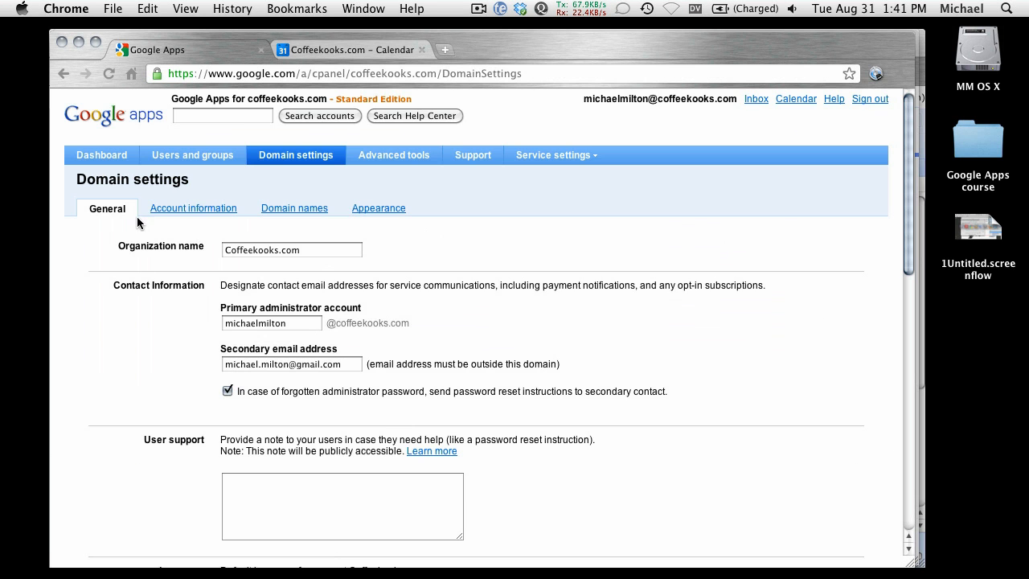
# Show the domain names in the domain settings and open the advanced DNS settings for coffeekooks.com
pyautogui.click(102, 155)
pyautogui.click(299, 156)
pyautogui.click(294, 208)
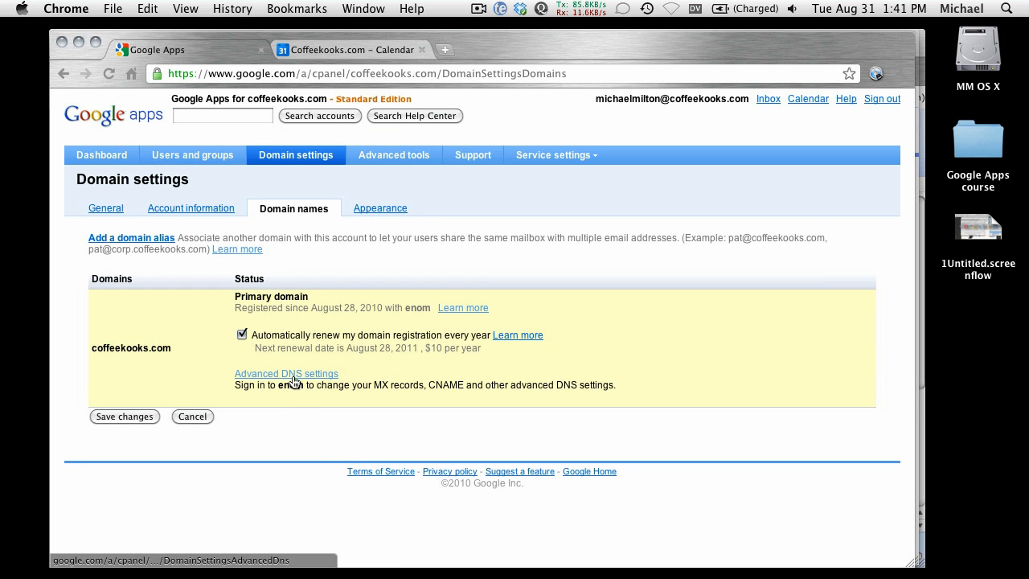
pyautogui.click(295, 375)
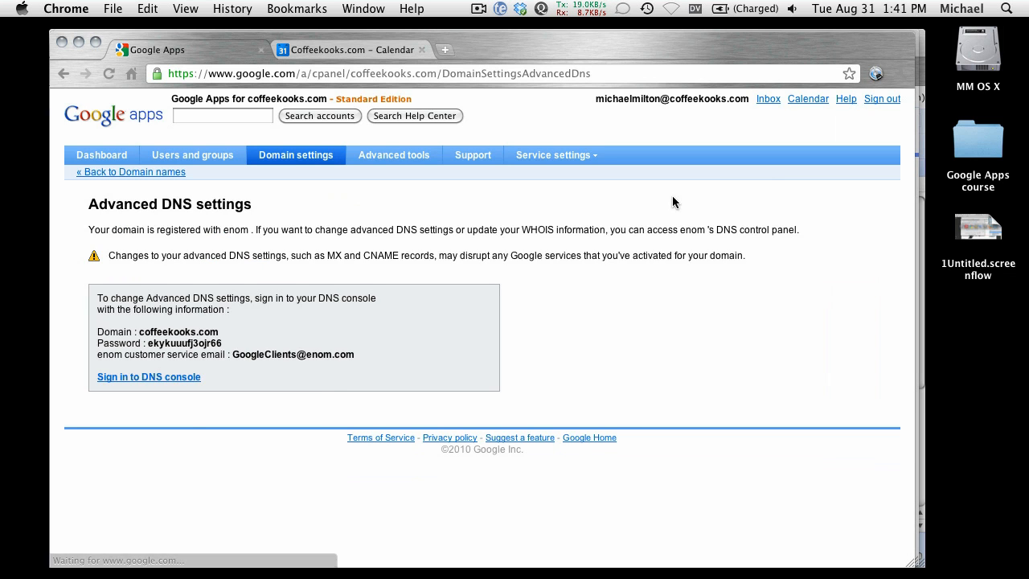
# Open the enom DNS console for coffeekooks.com and sign in, filling the domain and password fields from the saved Enom login
pyautogui.click(176, 380)
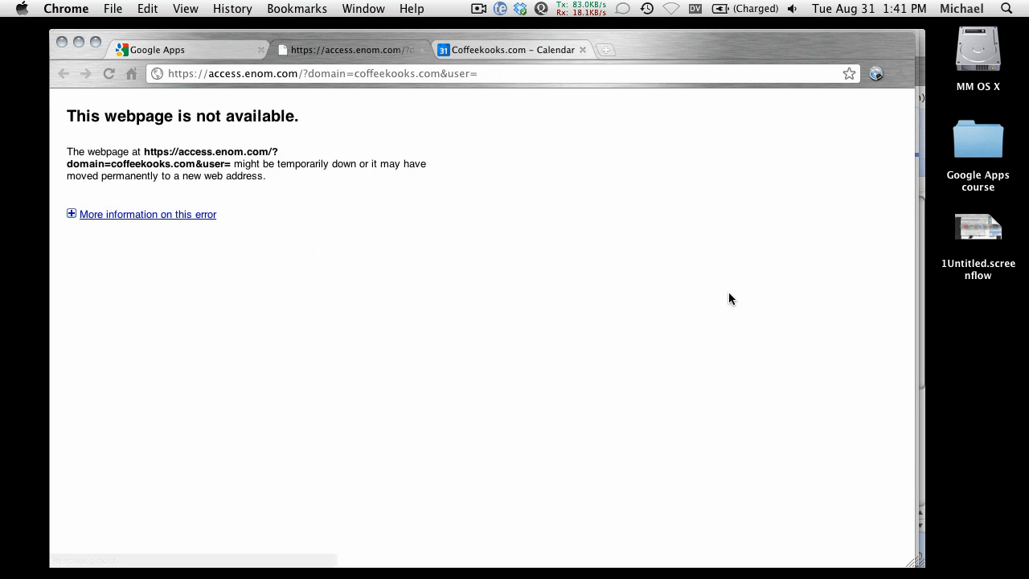
pyautogui.press('super+r')
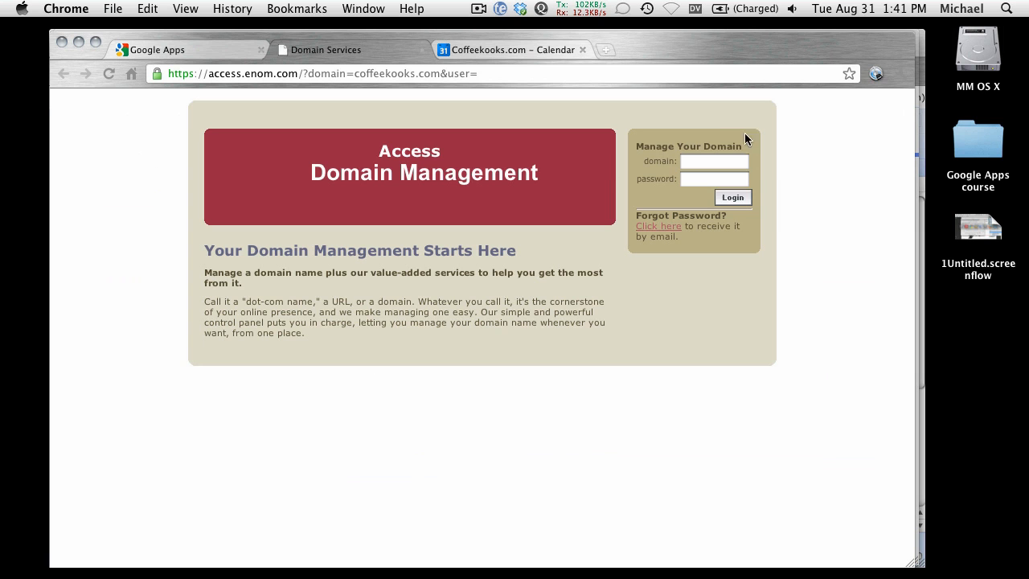
pyautogui.click(876, 74)
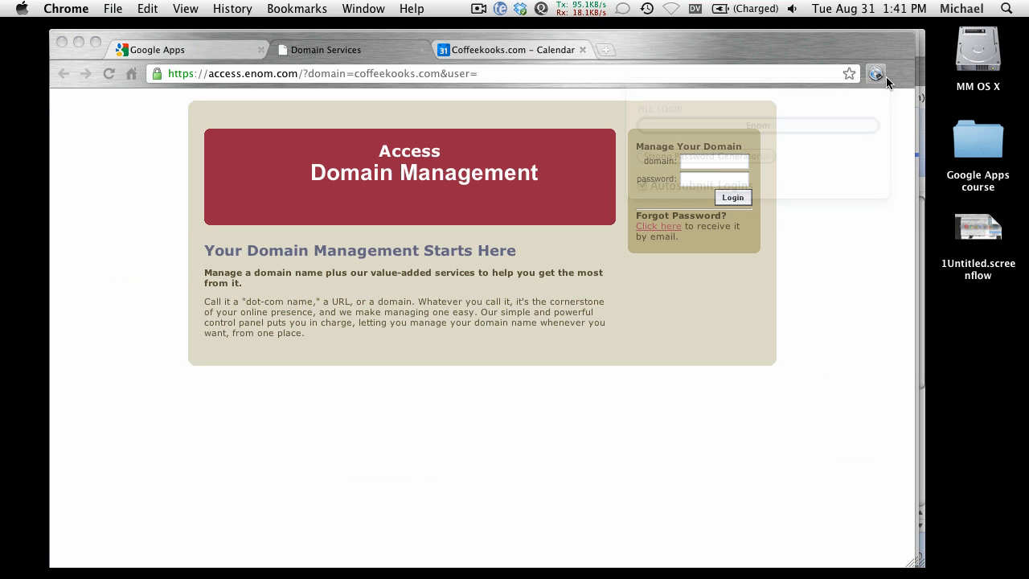
pyautogui.click(816, 271)
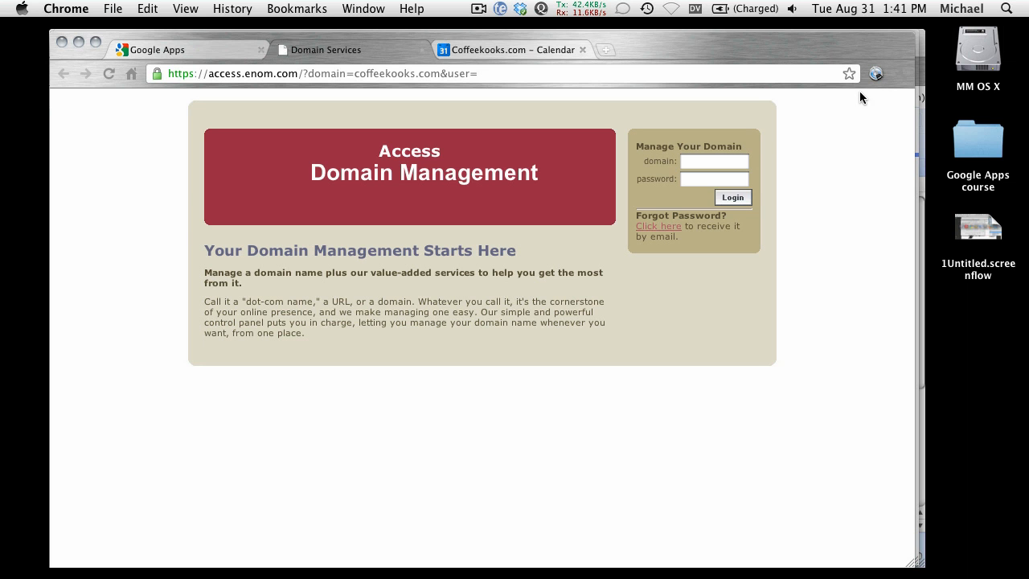
pyautogui.click(876, 74)
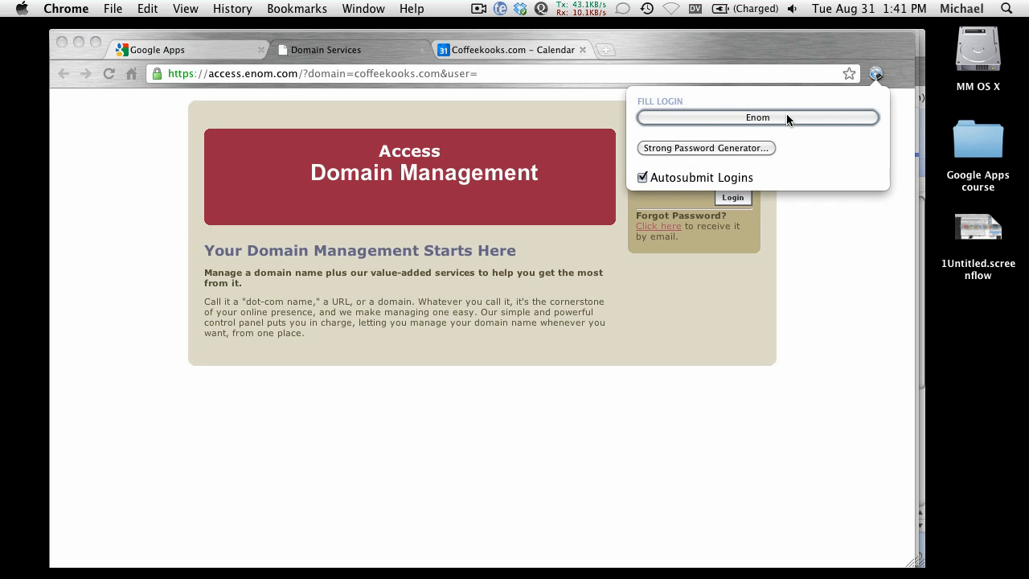
pyautogui.click(787, 118)
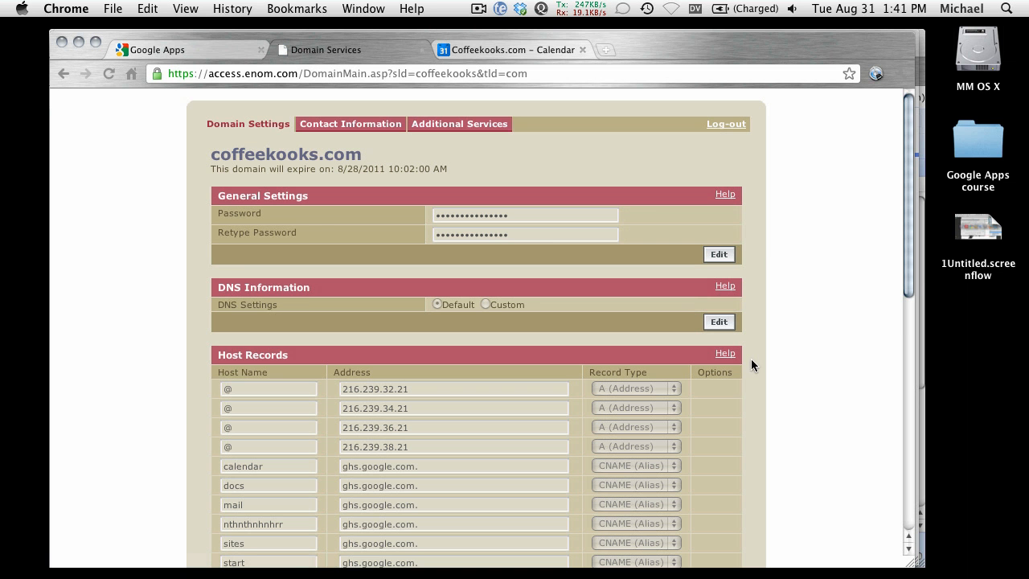
# Examine the DNS information and host records of coffeekooks.com in the DNS console, and close the console tab
pyautogui.scroll(-1, 745, 457)
pyautogui.scroll(-1, 745, 439)
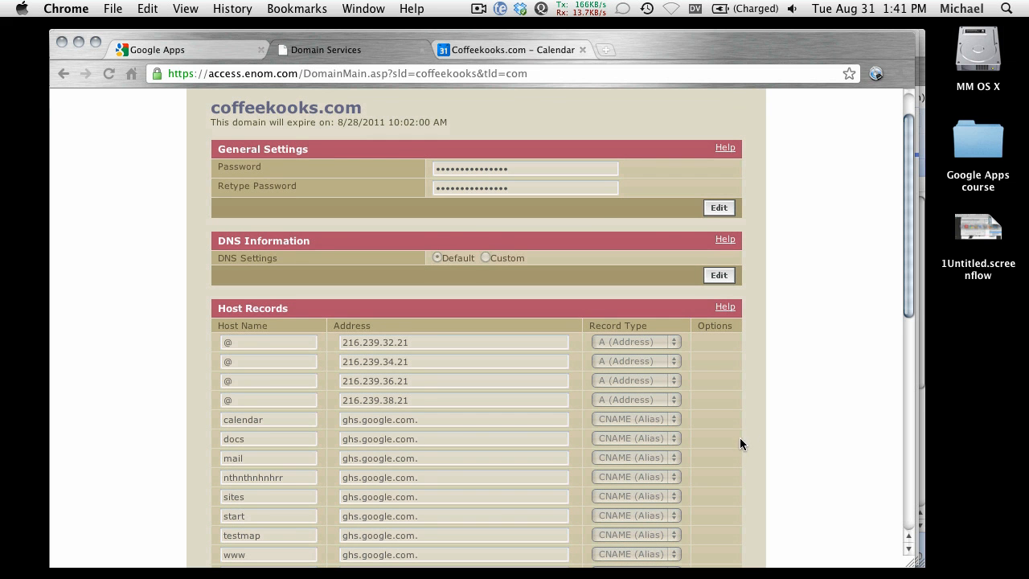
pyautogui.scroll(-3, 751, 479)
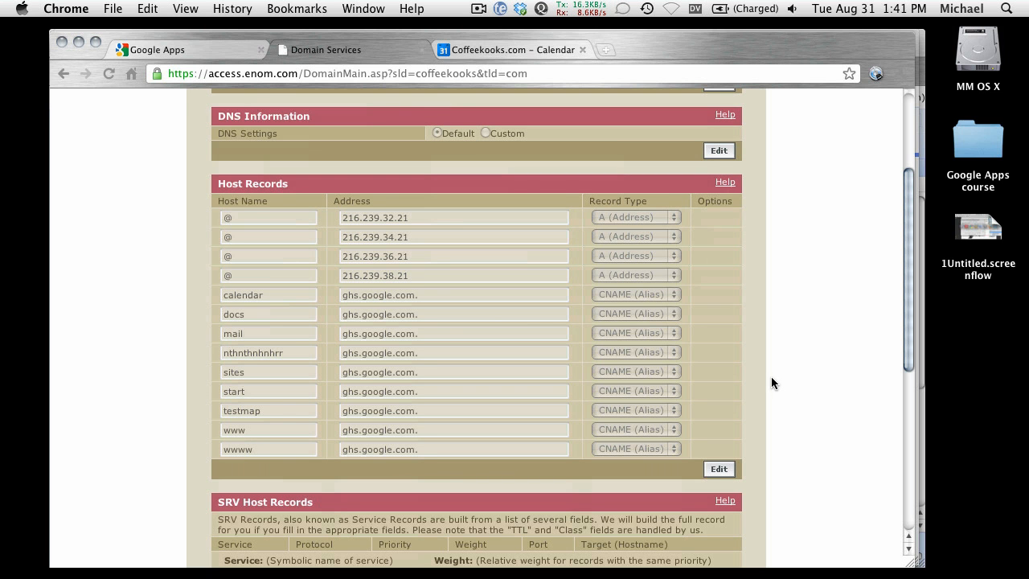
pyautogui.scroll(2, 771, 384)
pyautogui.scroll(2, 765, 412)
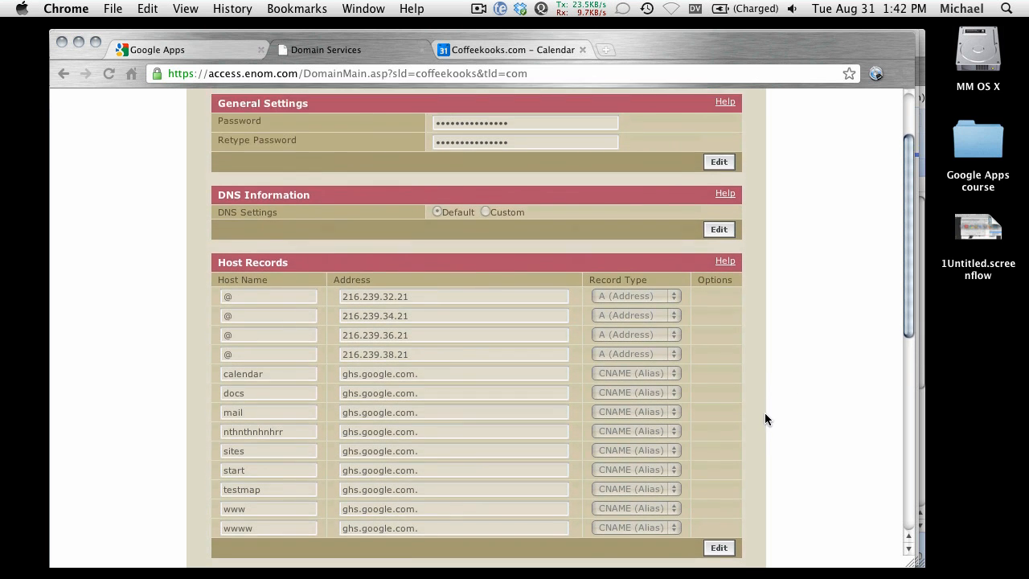
pyautogui.scroll(1, 759, 432)
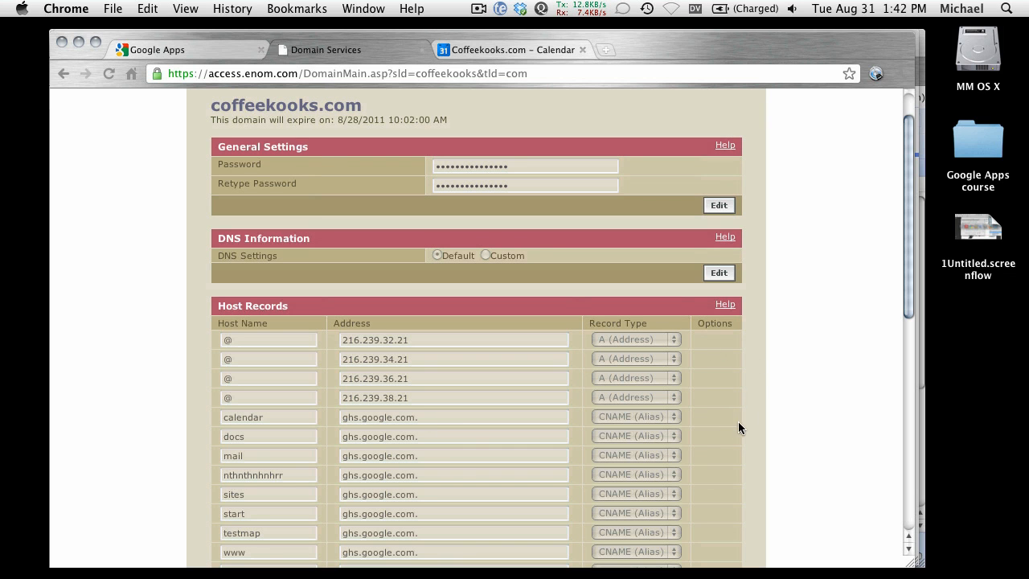
pyautogui.scroll(3, 765, 380)
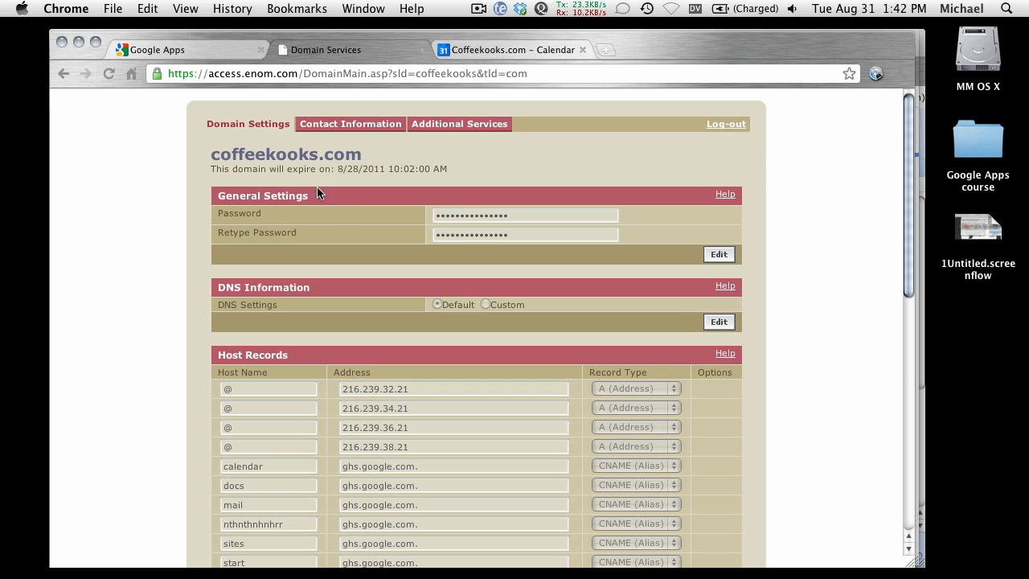
pyautogui.press('super+w')
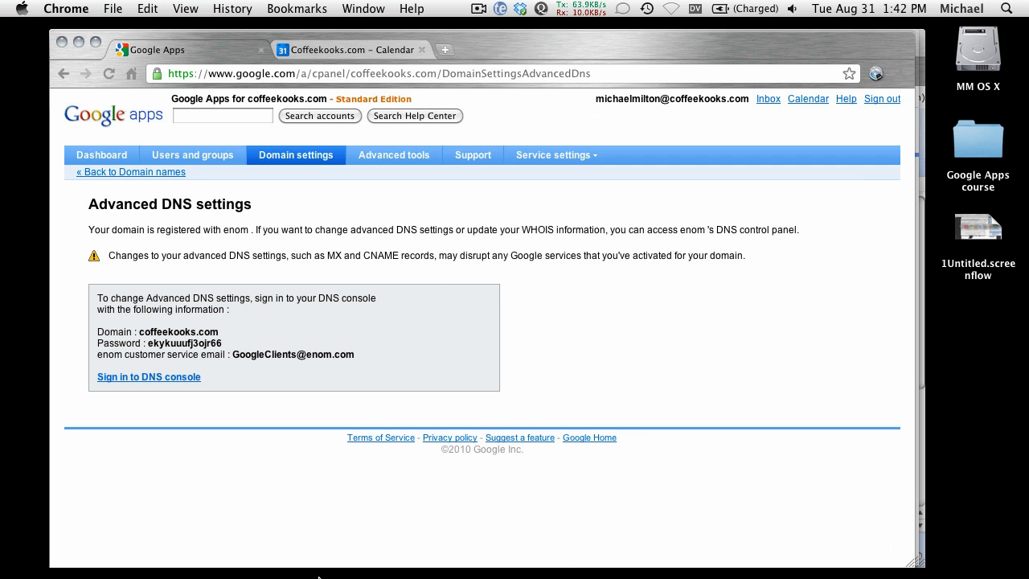
# Open a new incognito Chrome window and enlarge it
pyautogui.moveTo(297, 563)
pyautogui.rightClick(240, 535)
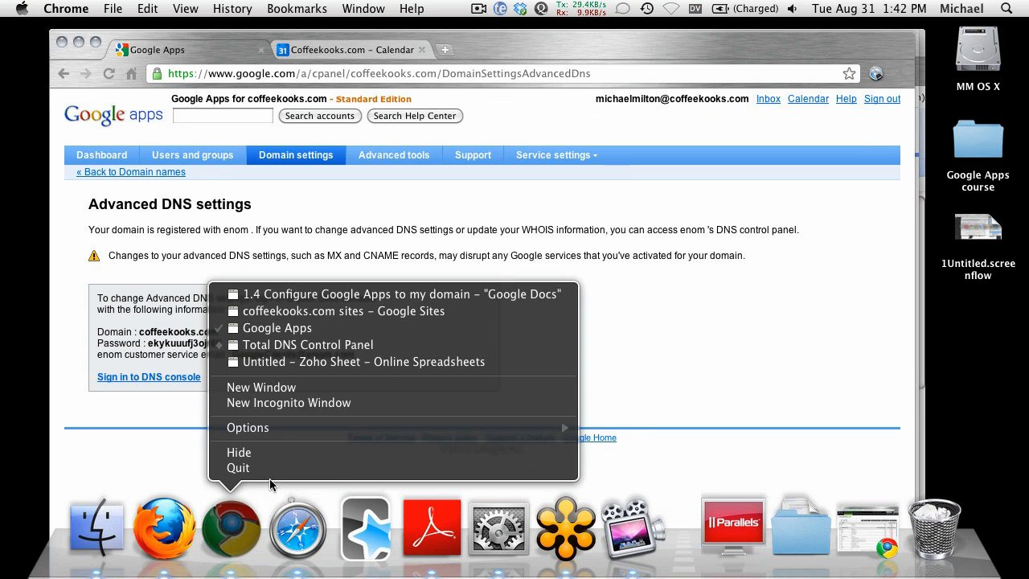
pyautogui.click(285, 404)
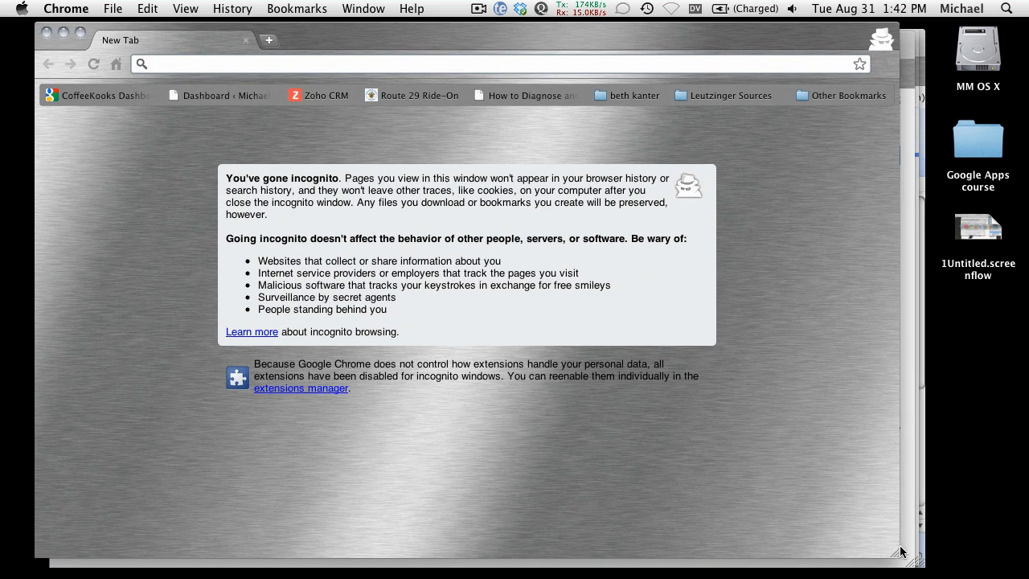
pyautogui.moveTo(900, 551); pyautogui.dragTo(933, 573)
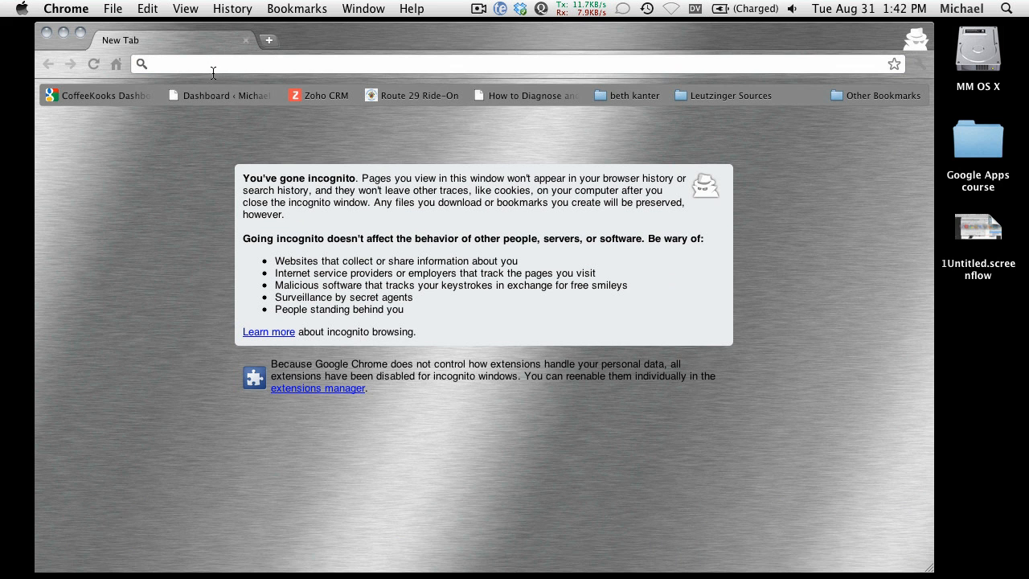
pyautogui.write('www')
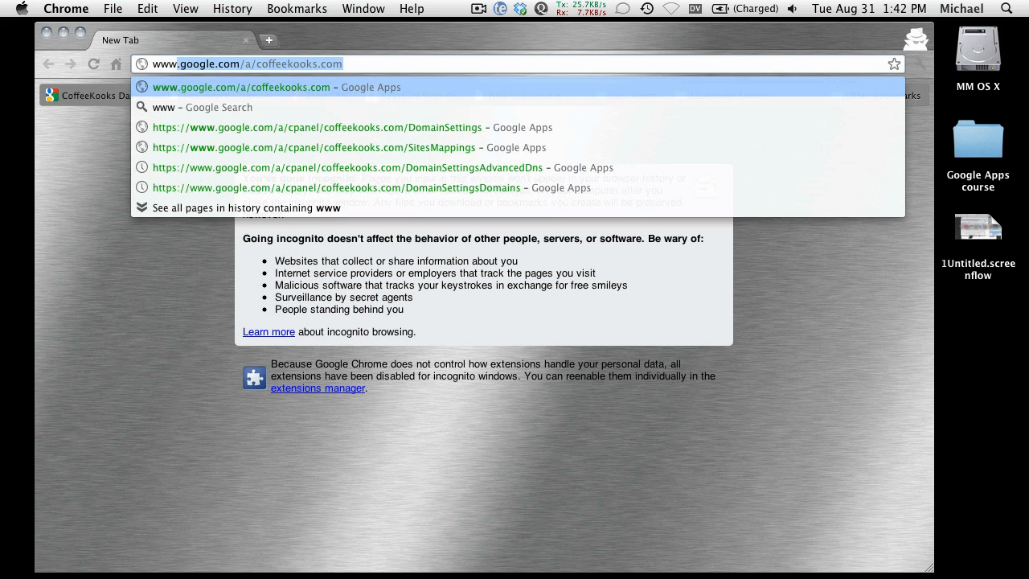
pyautogui.press('Right')
pyautogui.press('BackSpace')
pyautogui.press('BackSpace')
pyautogui.press('BackSpace')
pyautogui.press('BackSpace')
pyautogui.press('BackSpace')
pyautogui.press('BackSpace')
pyautogui.press('BackSpace')
pyautogui.press('BackSpace')
pyautogui.press('BackSpace')
pyautogui.press('BackSpace')
pyautogui.press('BackSpace')
pyautogui.press('BackSpace')
pyautogui.press('BackSpace')
pyautogui.press('BackSpace')
pyautogui.press('BackSpace')
pyautogui.press('Return')
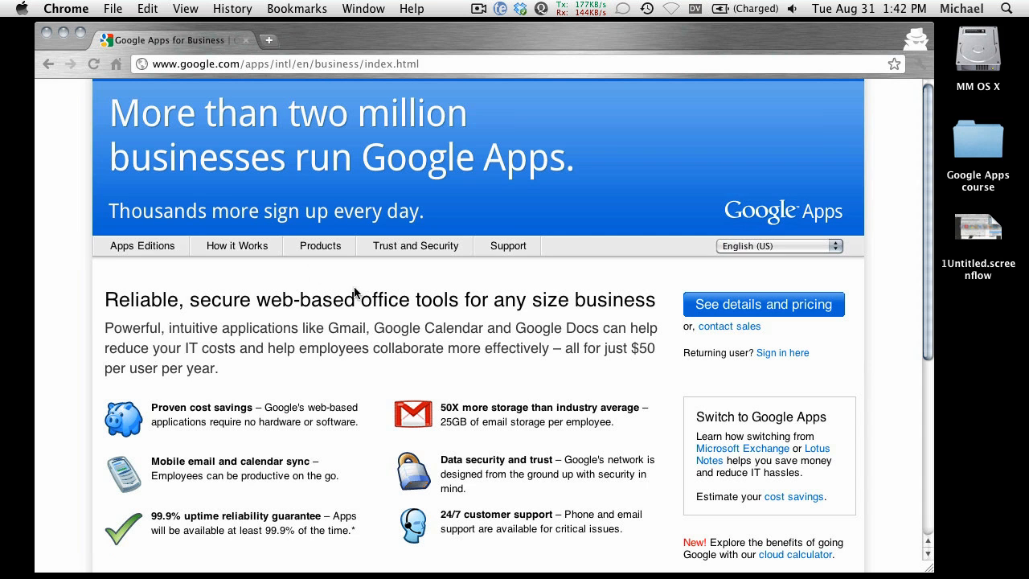
# Open the Google Apps Standard Edition page from the apps editions and start the sign-up
pyautogui.moveTo(142, 246)
pyautogui.click(129, 291)
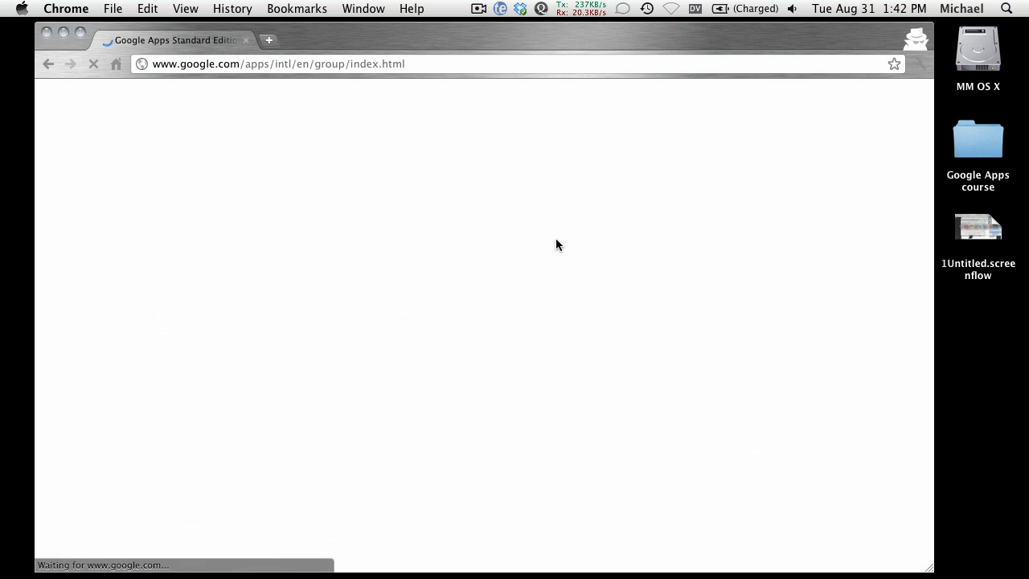
pyautogui.click(743, 182)
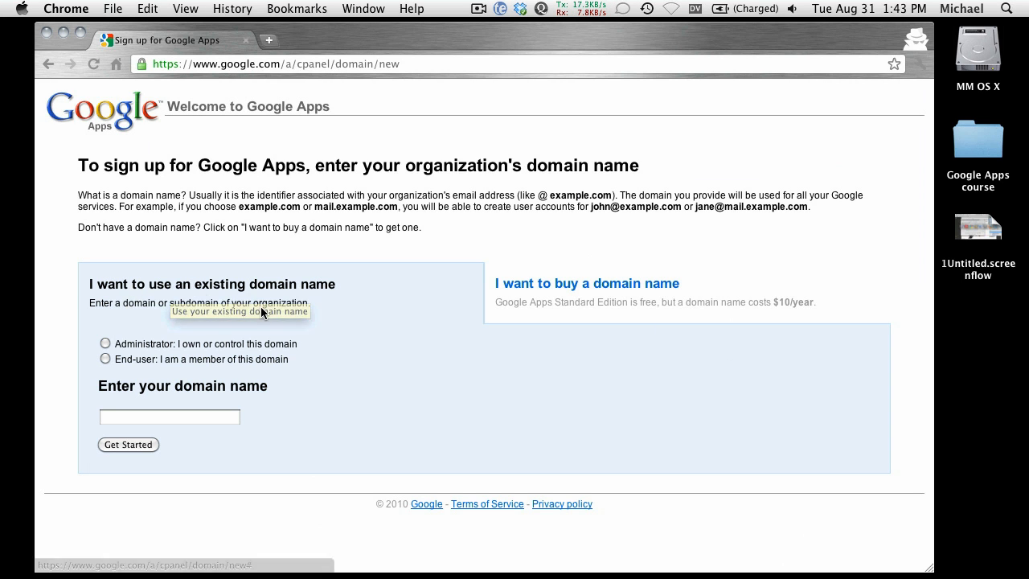
# Choose the Administrator option for an existing domain and submit the personal .net domain name for sign-up
pyautogui.click(104, 343)
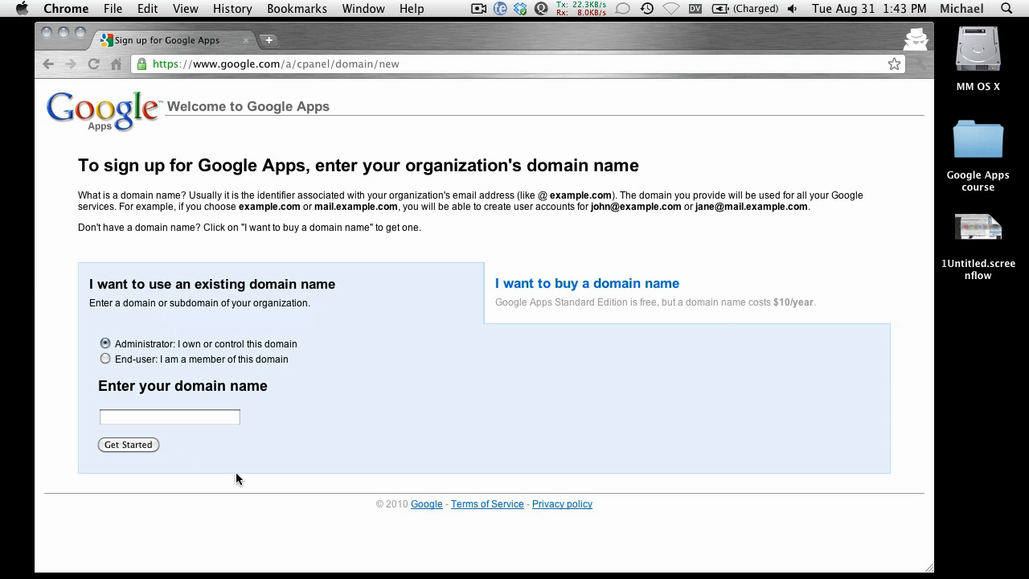
pyautogui.click(186, 417)
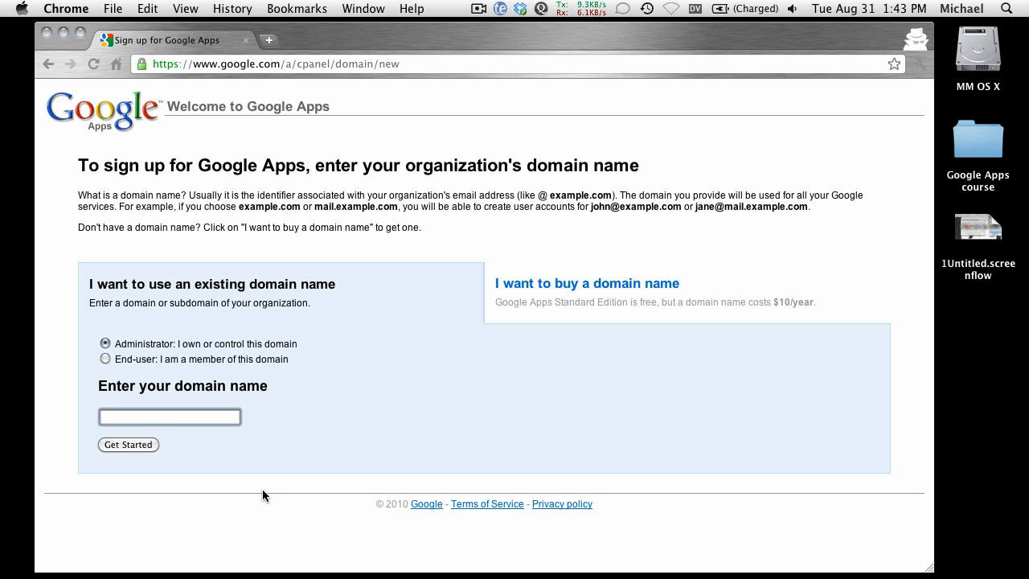
pyautogui.write('michaelmilton.net')
pyautogui.press('Return')
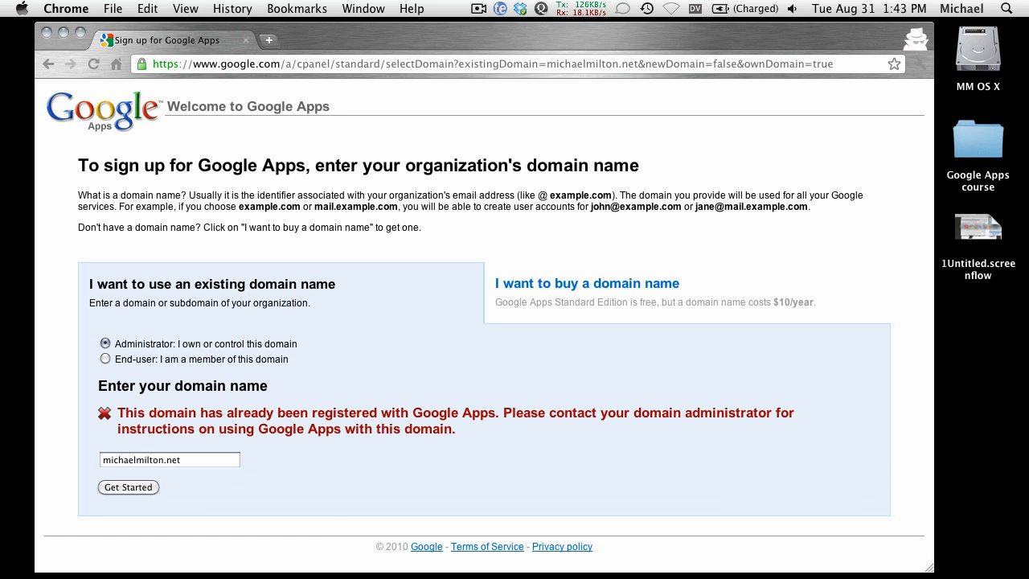
# Replace the domain name in the sign-up form with cnn.com and submit it
pyautogui.click(185, 465)
pyautogui.click(190, 465)
pyautogui.click(190, 470)
pyautogui.click(192, 464)
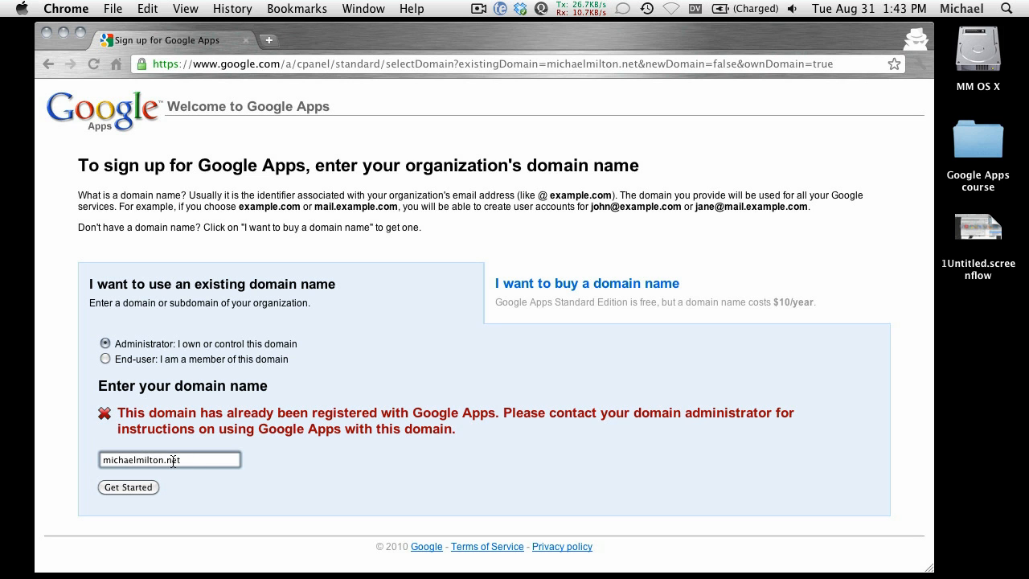
pyautogui.moveTo(189, 462); pyautogui.dragTo(86, 463)
pyautogui.write('cnn.com')
pyautogui.press('Return')
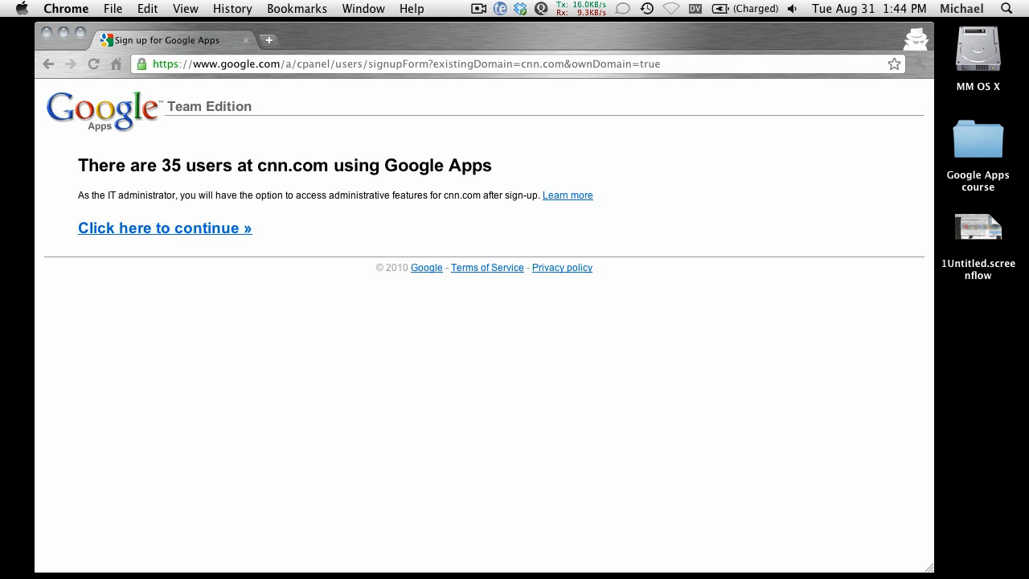
# Restore the minimized Chrome window with GoDaddy's Total DNS Control Panel and enlarge it
pyautogui.press('super+h')
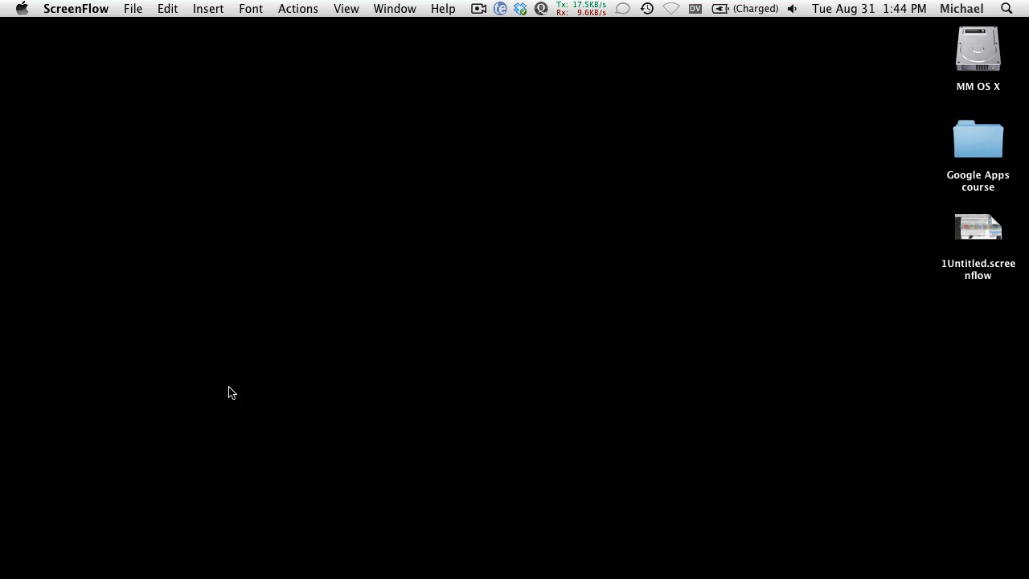
pyautogui.moveTo(778, 575)
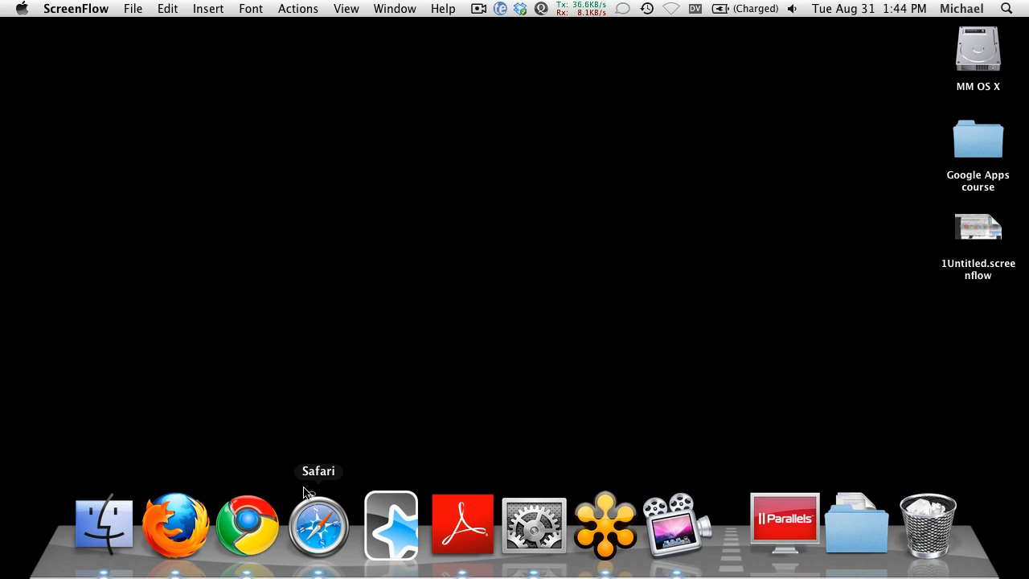
pyautogui.moveTo(252, 577)
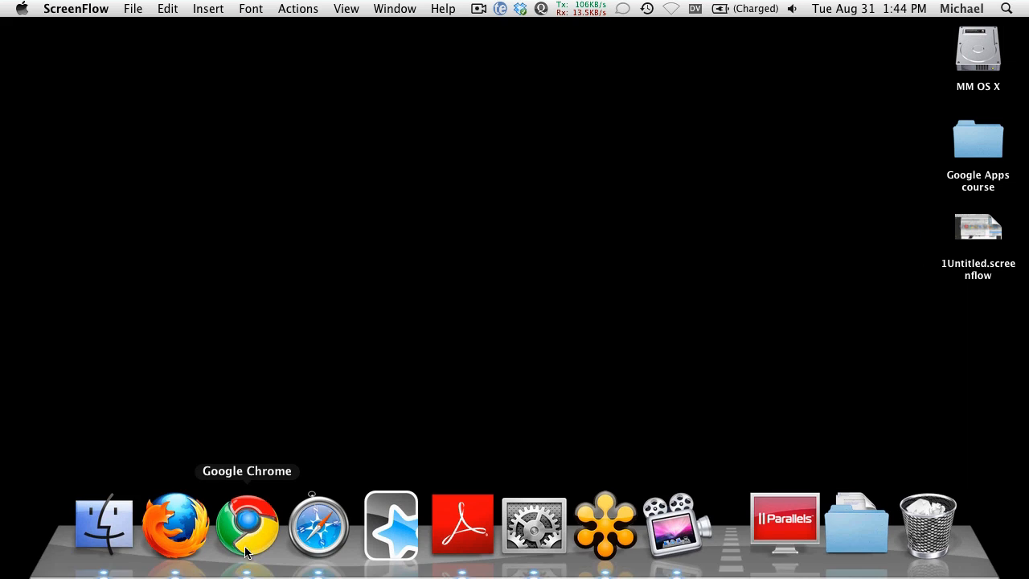
pyautogui.click(246, 553)
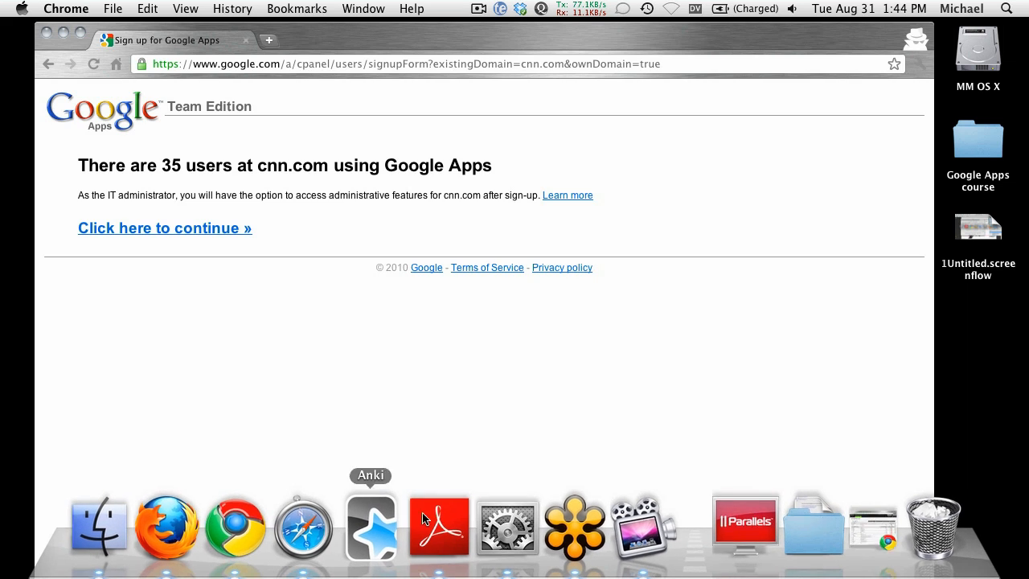
pyautogui.click(863, 536)
pyautogui.moveTo(395, 39); pyautogui.dragTo(388, 37)
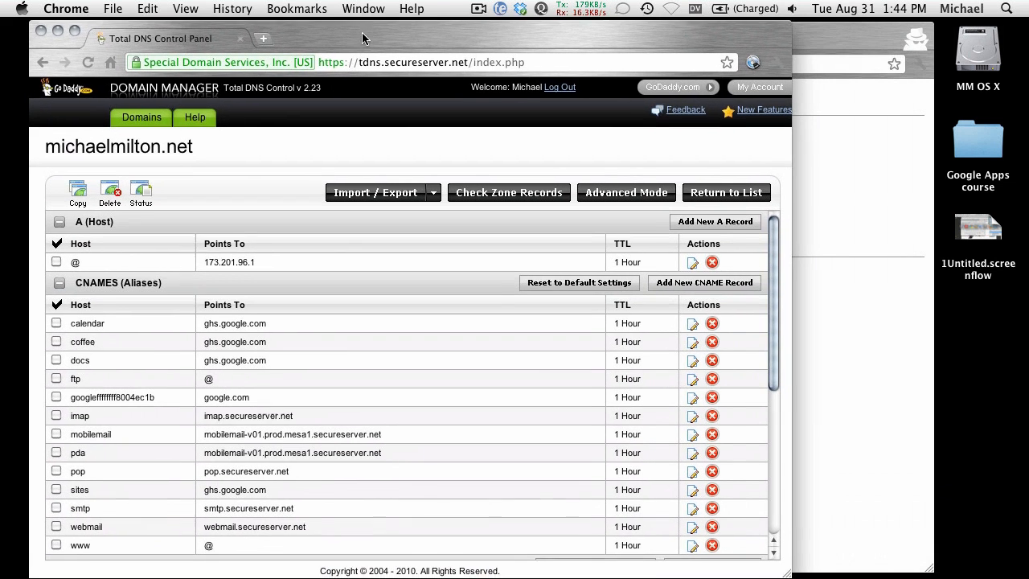
pyautogui.moveTo(791, 572); pyautogui.dragTo(939, 570)
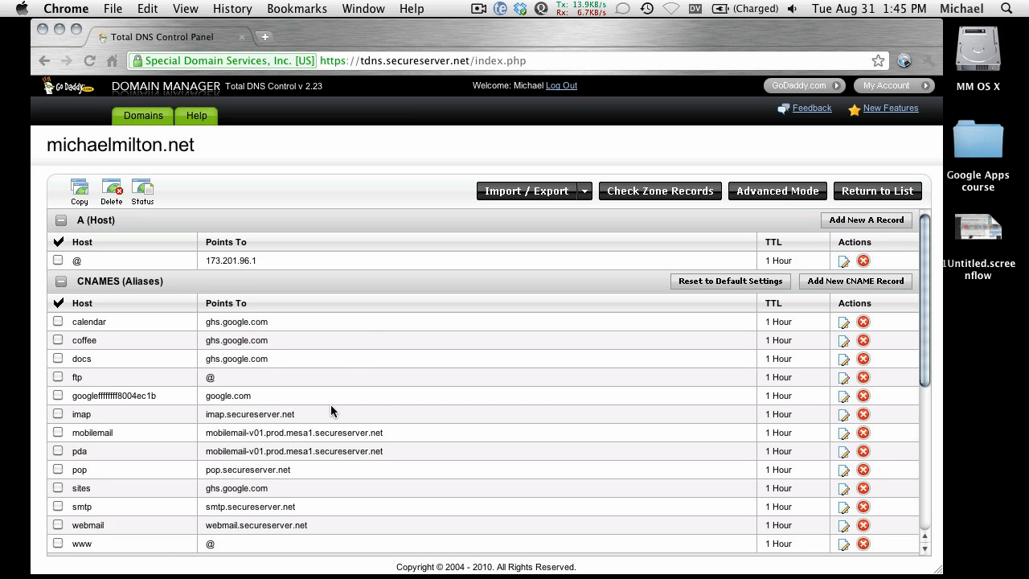
# Look through the A, CNAME and MX records of the personal .net domain in the Total DNS Control Panel
pyautogui.scroll(-3, 321, 350)
pyautogui.scroll(2, 316, 362)
pyautogui.scroll(1, 315, 364)
pyautogui.scroll(-2, 124, 416)
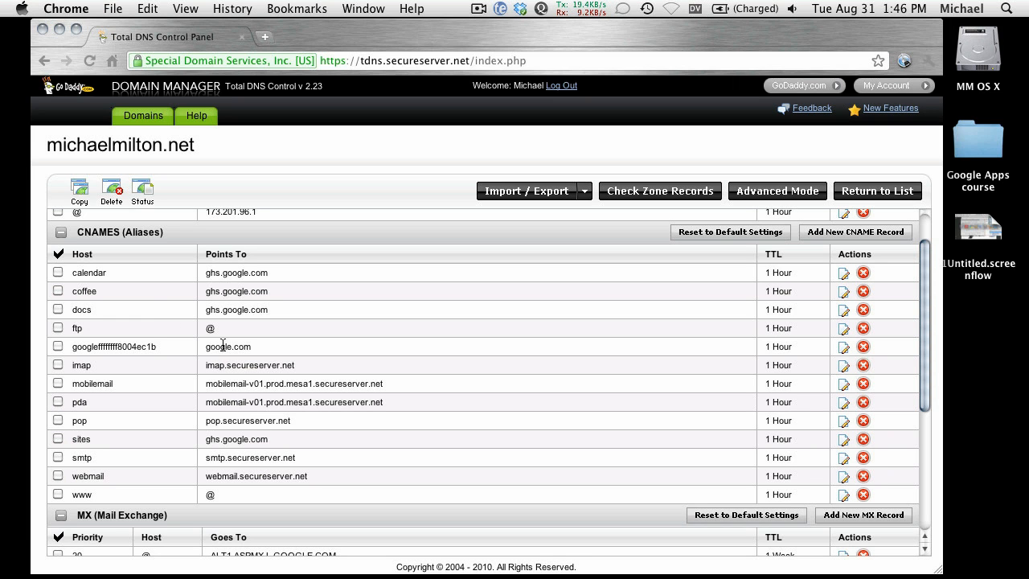
# Switch to Firefox and load the calendar subdomain of the personal .net domain
pyautogui.moveTo(221, 563)
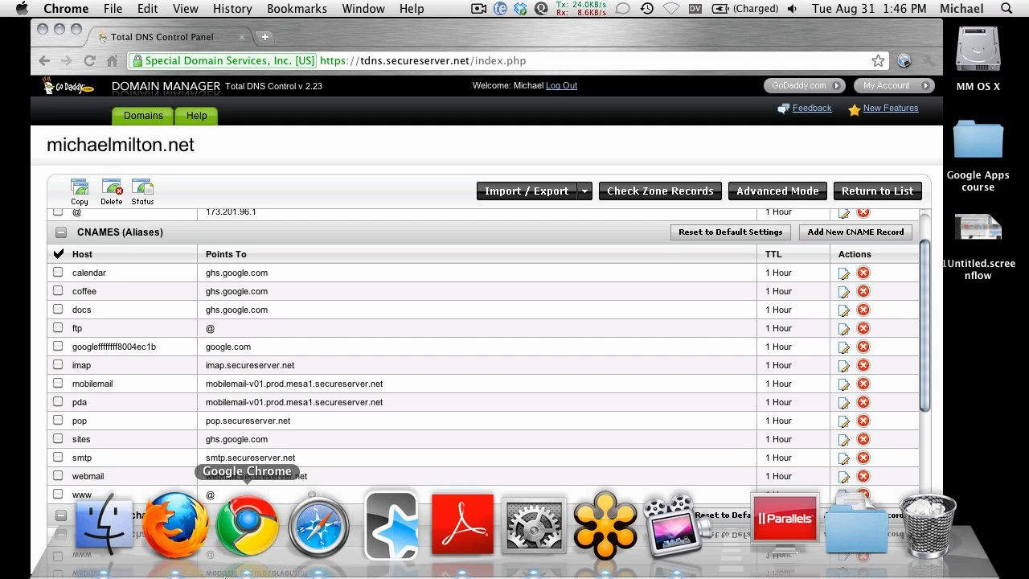
pyautogui.click(179, 554)
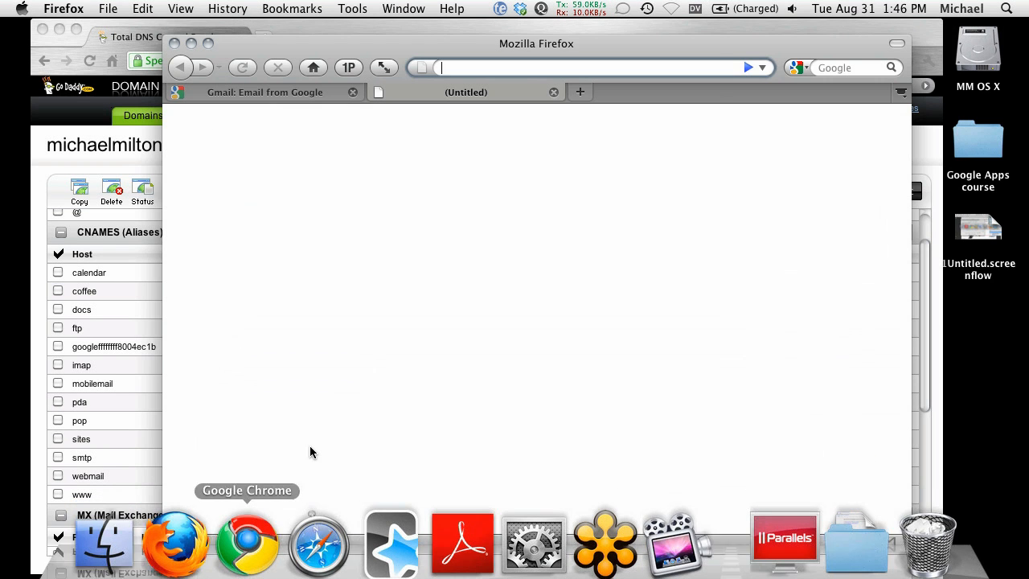
pyautogui.write('c')
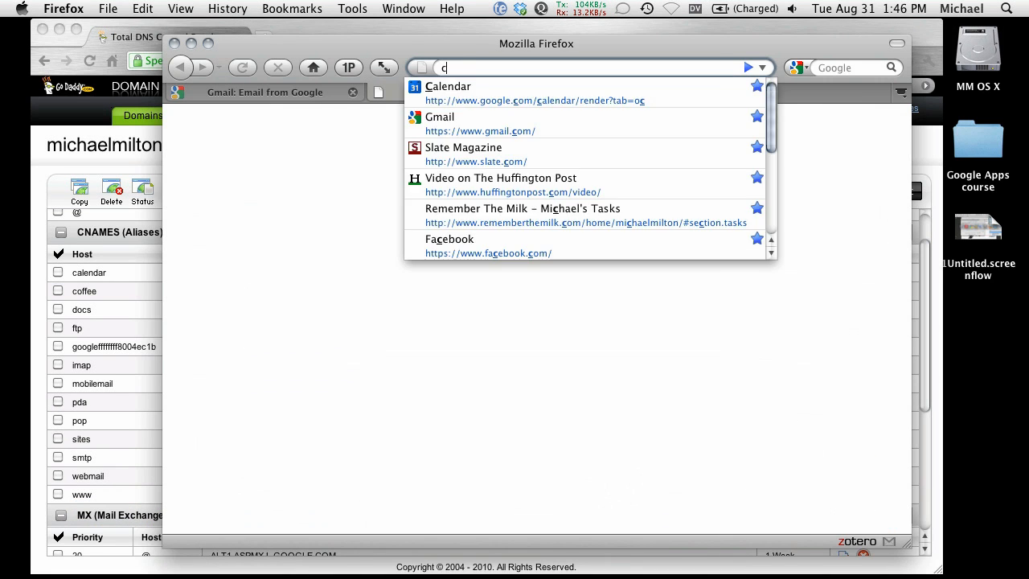
pyautogui.write('alendar.googl')
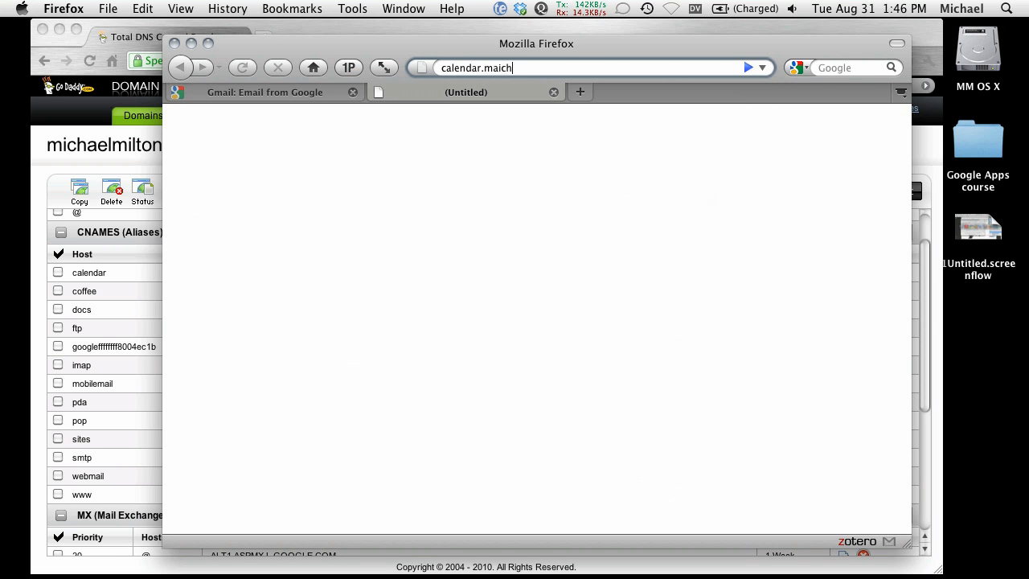
pyautogui.write('michaelmilton.net')
pyautogui.press('Return')
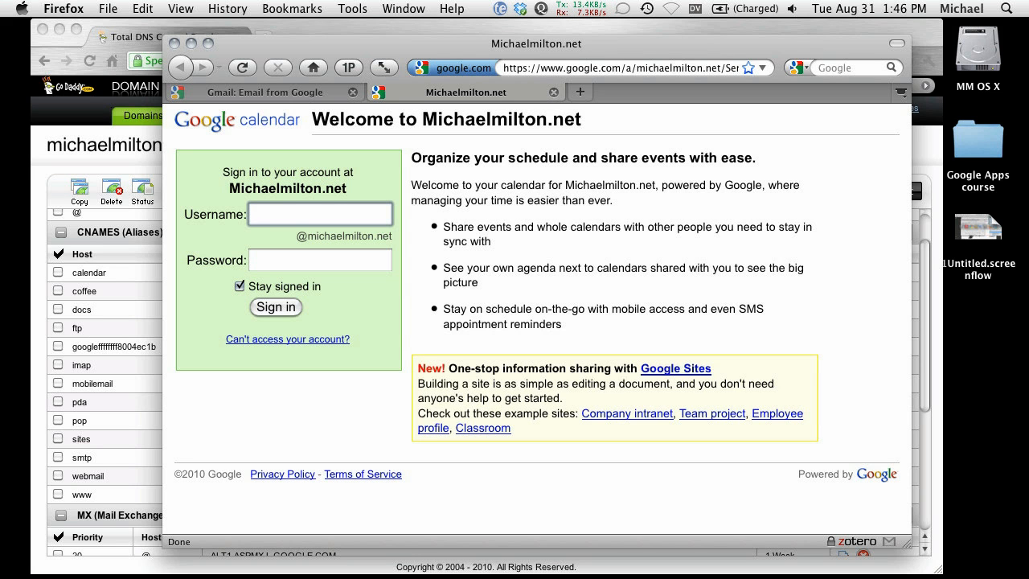
# Try to load the mail subdomain of the same domain, and shift the browser window aside to uncover the DNS records
pyautogui.click(528, 68)
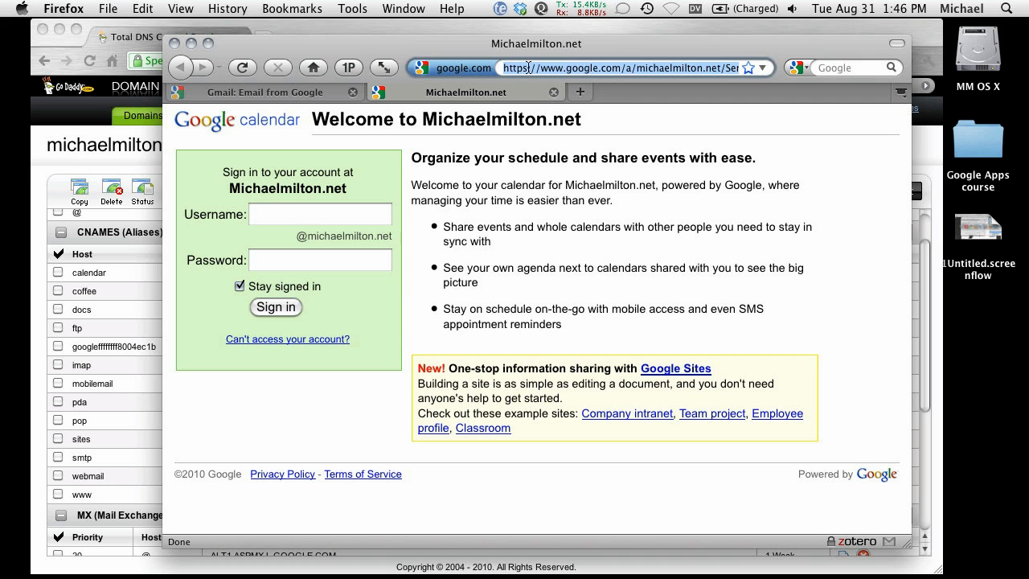
pyautogui.write('mail.michael')
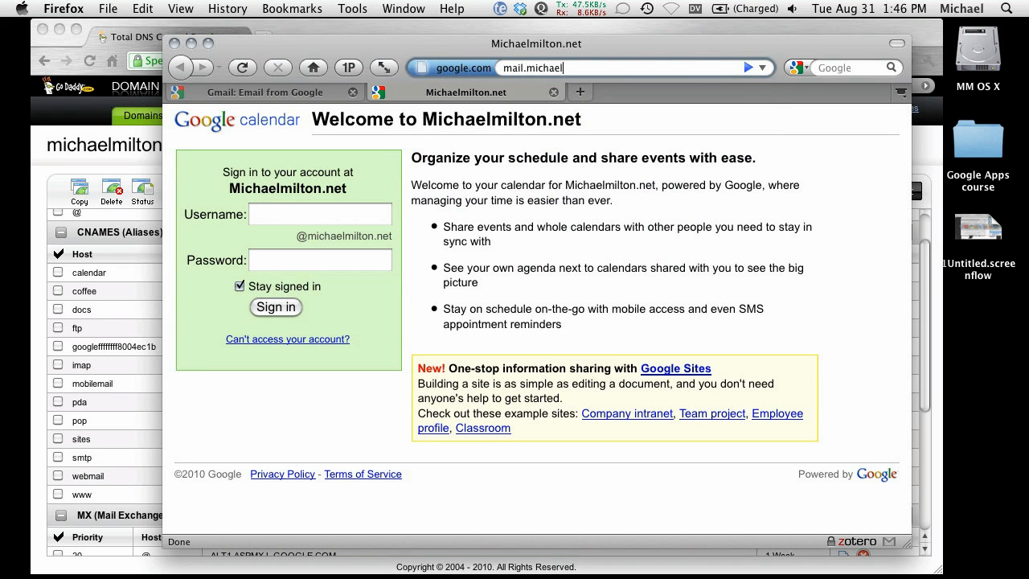
pyautogui.write('milmilton.net')
pyautogui.press('Return')
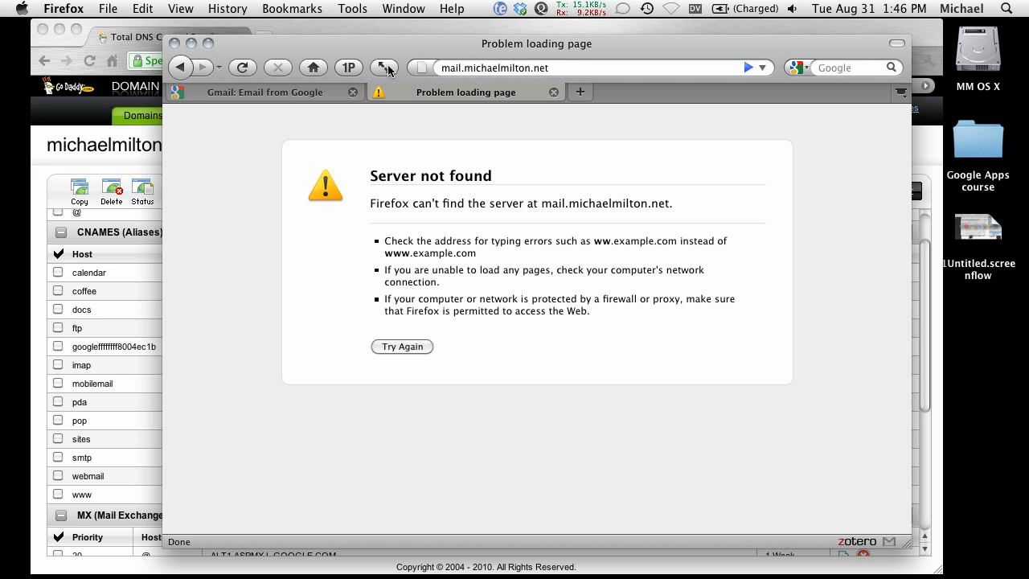
pyautogui.moveTo(351, 37); pyautogui.dragTo(419, 38)
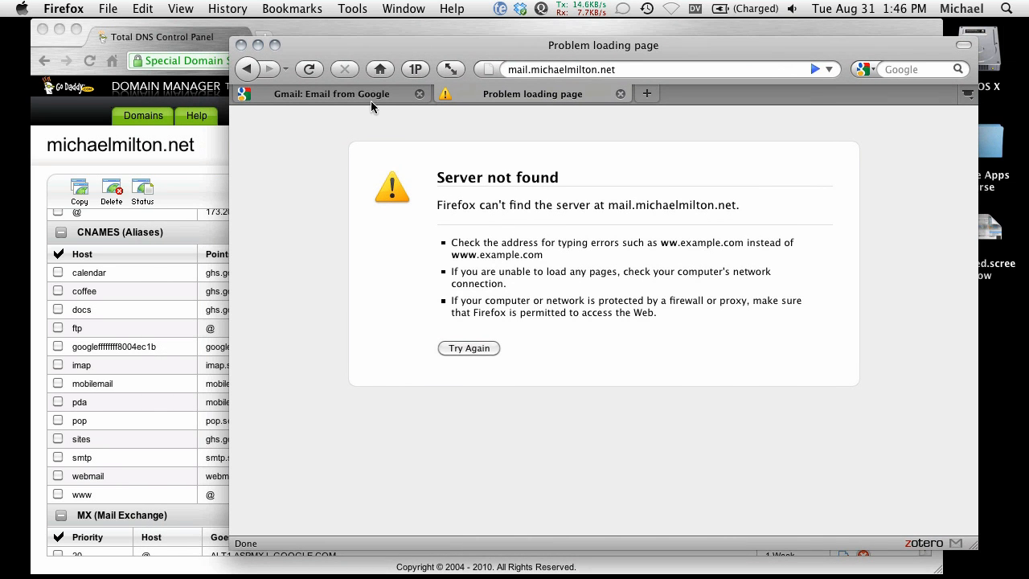
# Switch to Chrome and try to add a CNAME record with alias mail pointing to ghs.google.com
pyautogui.click(347, 33)
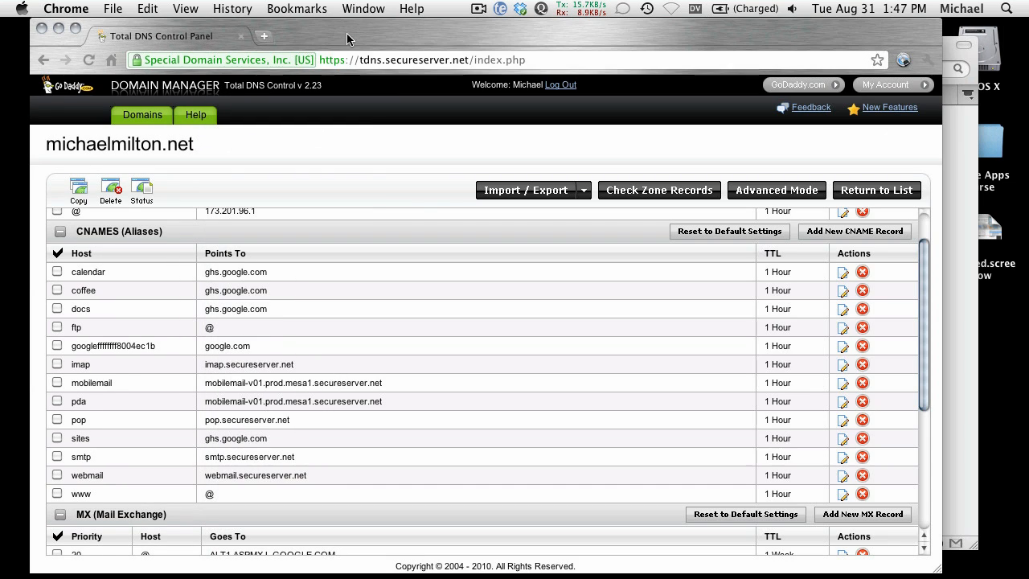
pyautogui.scroll(2, 691, 322)
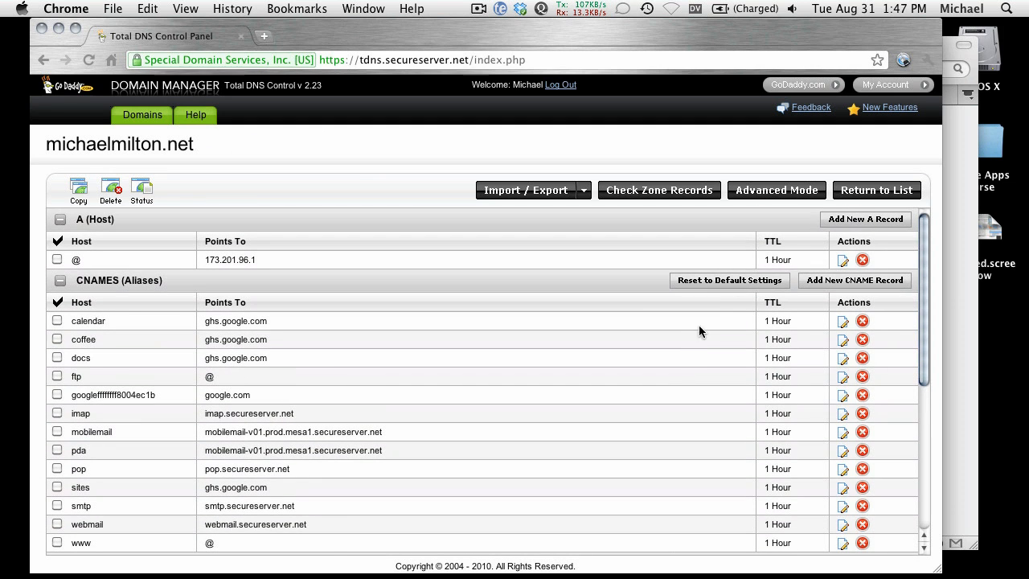
pyautogui.click(816, 283)
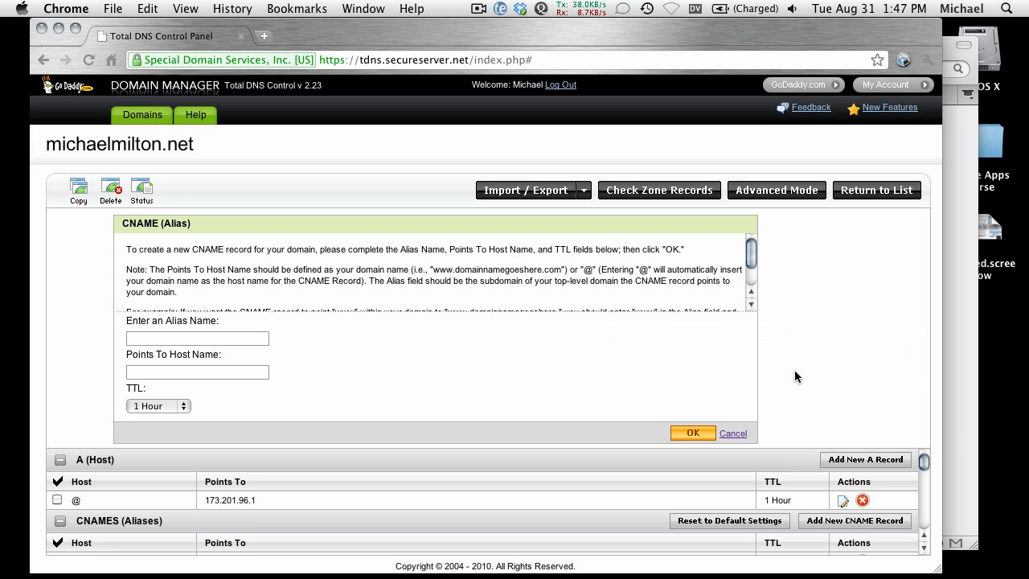
pyautogui.click(218, 337)
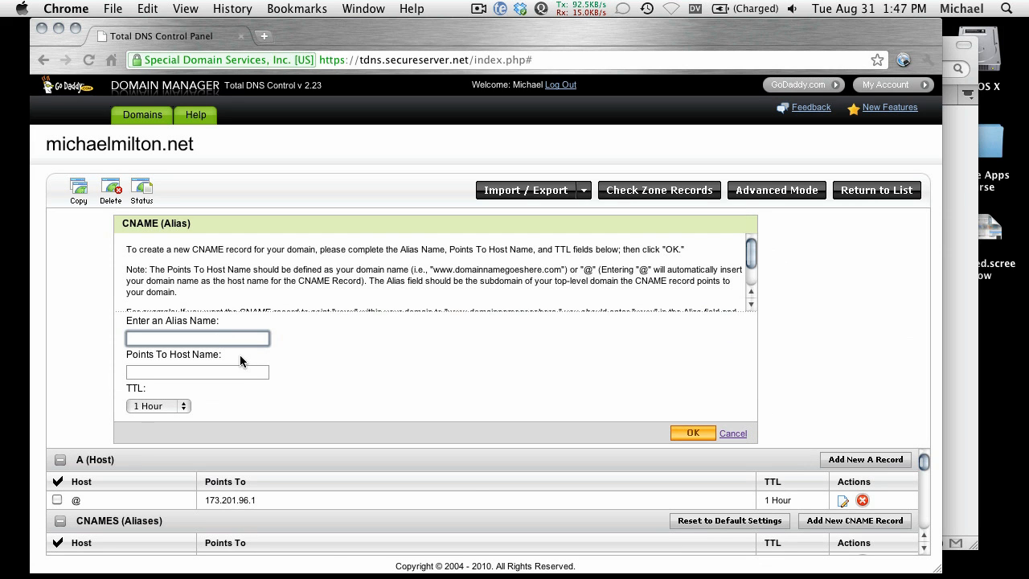
pyautogui.write('mial')
pyautogui.press('Tab')
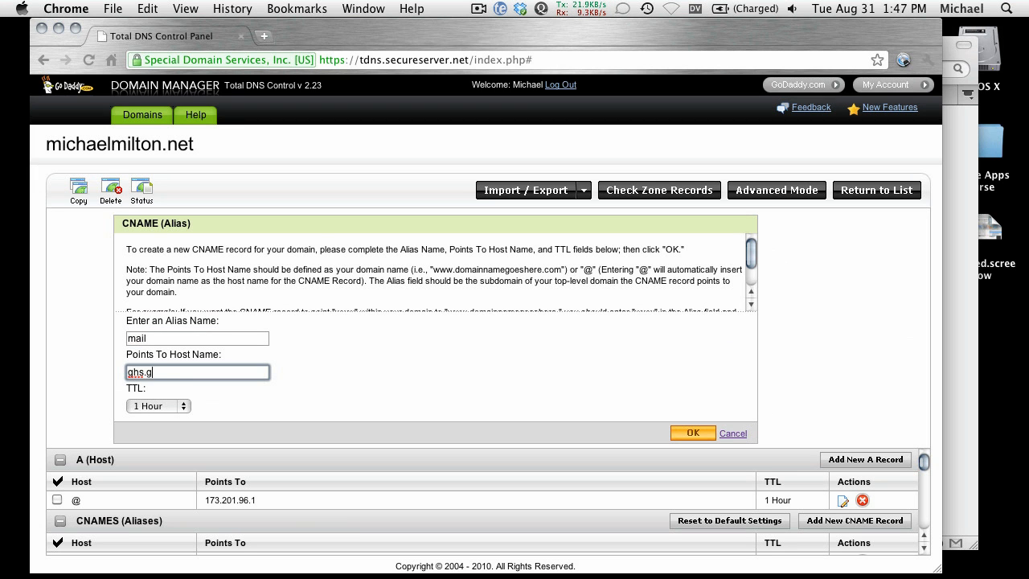
pyautogui.write('ghs.googe')
pyautogui.press('BackSpace')
pyautogui.write('le.com')
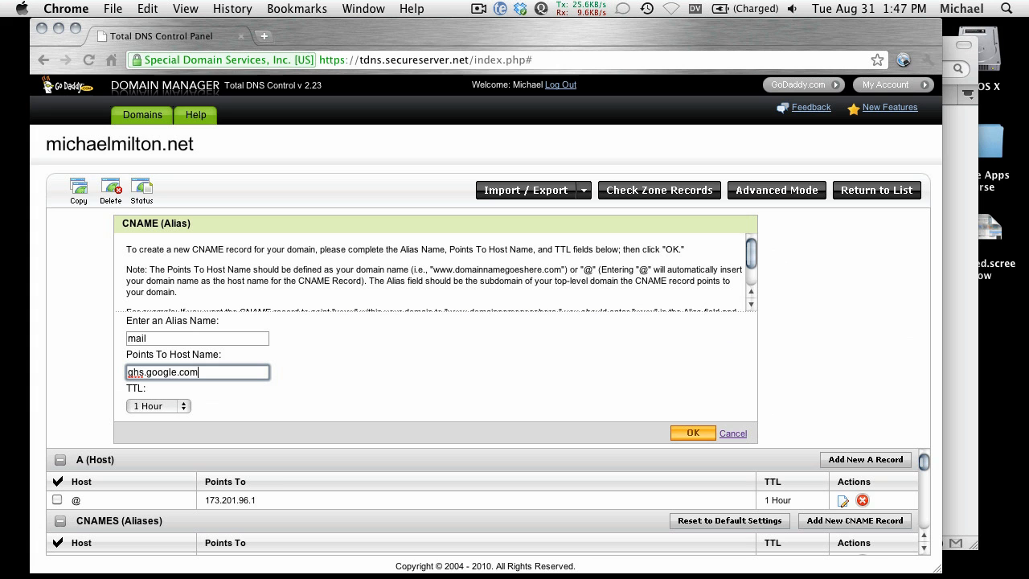
pyautogui.click(682, 435)
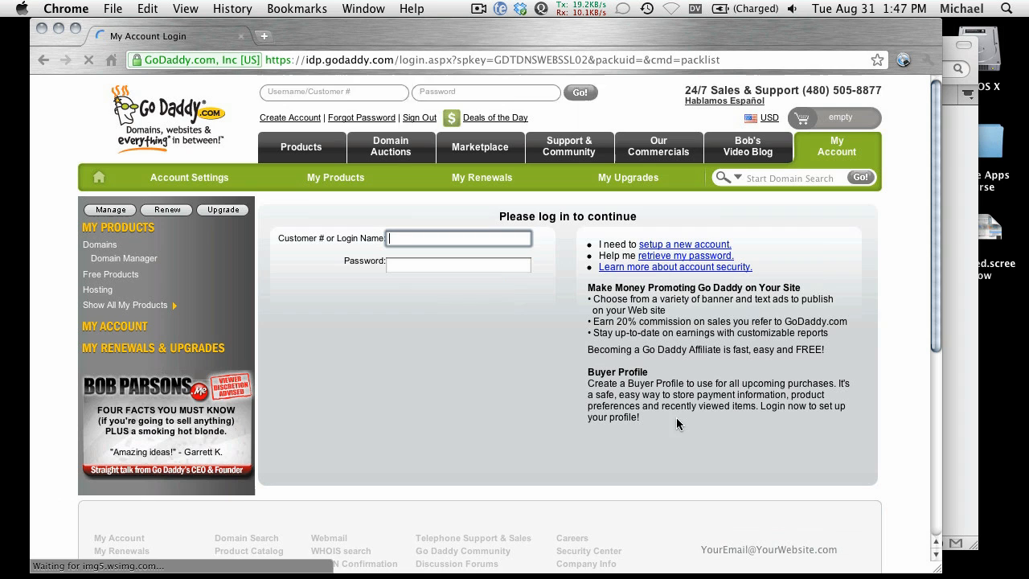
# Log back in to GoDaddy with the saved login and return to the domain's DNS records
pyautogui.click(903, 61)
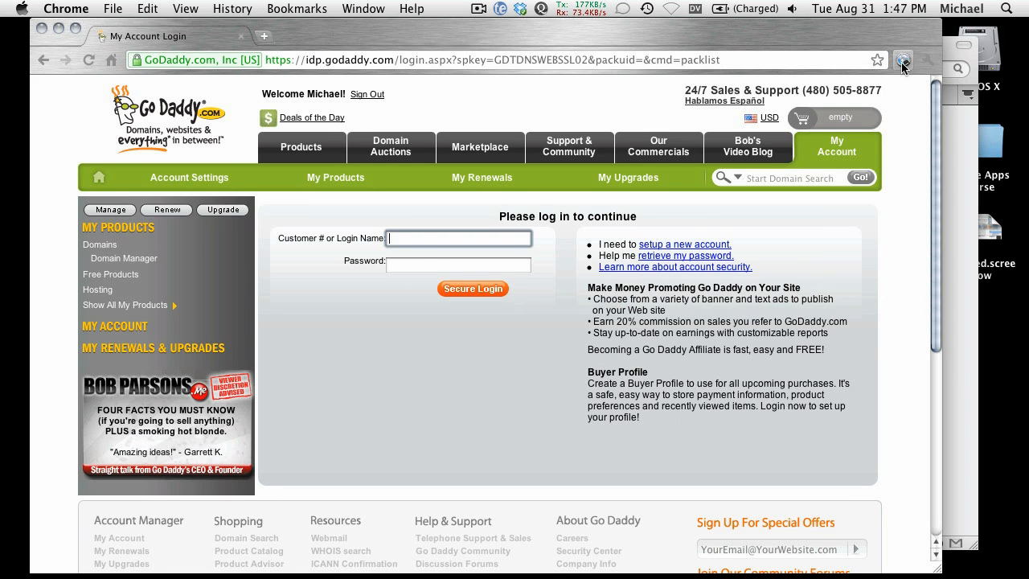
pyautogui.click(851, 104)
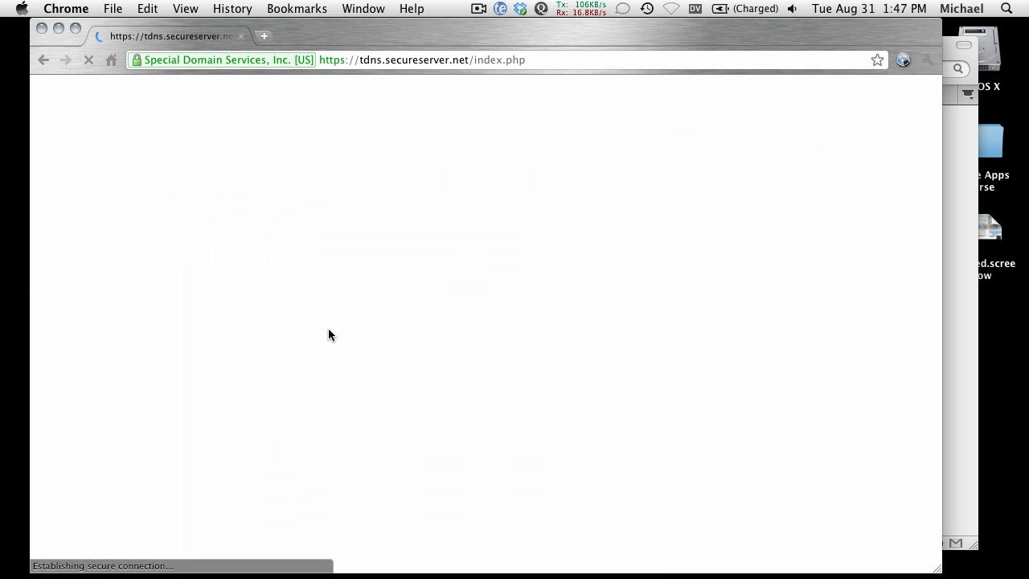
pyautogui.scroll(-5, 177, 492)
pyautogui.scroll(5, 183, 502)
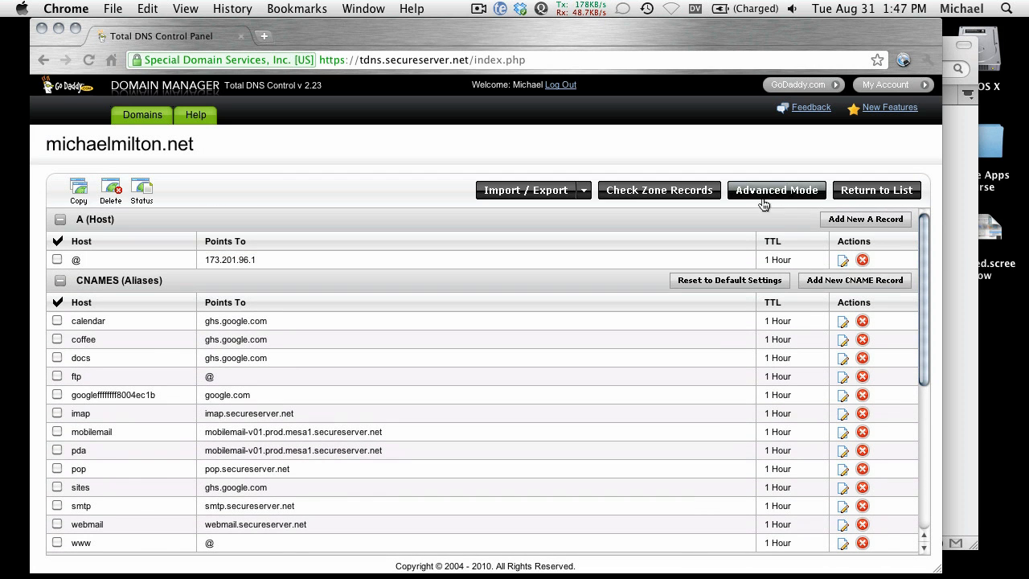
# Add a CNAME record with alias mail pointing to ghs.google.com and close the results report
pyautogui.click(846, 280)
pyautogui.click(200, 341)
pyautogui.write('mail')
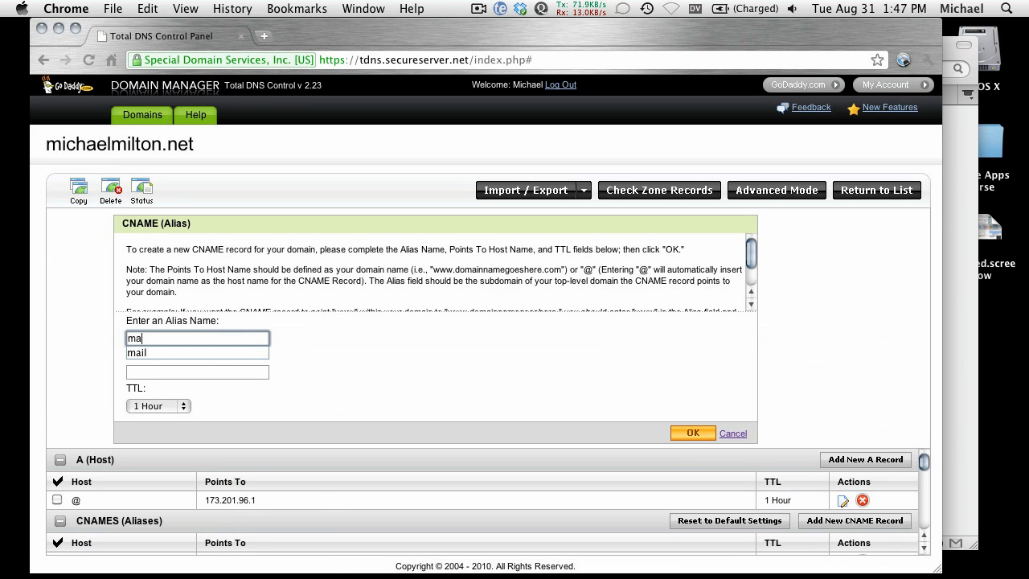
pyautogui.press('Tab')
pyautogui.write('7g')
pyautogui.press('BackSpace')
pyautogui.press('BackSpace')
pyautogui.write('gh')
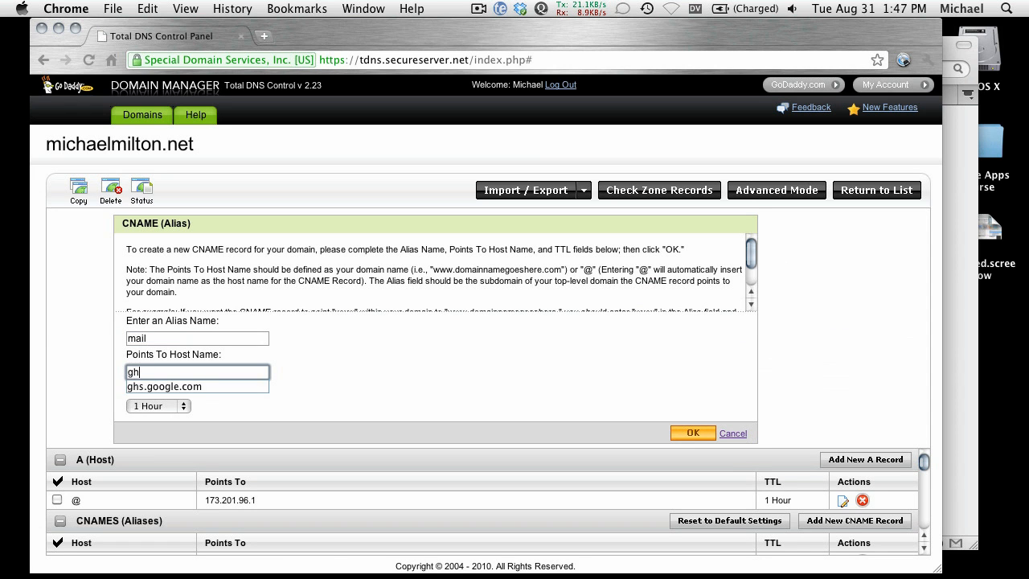
pyautogui.write('s')
pyautogui.press('Down')
pyautogui.press('Return')
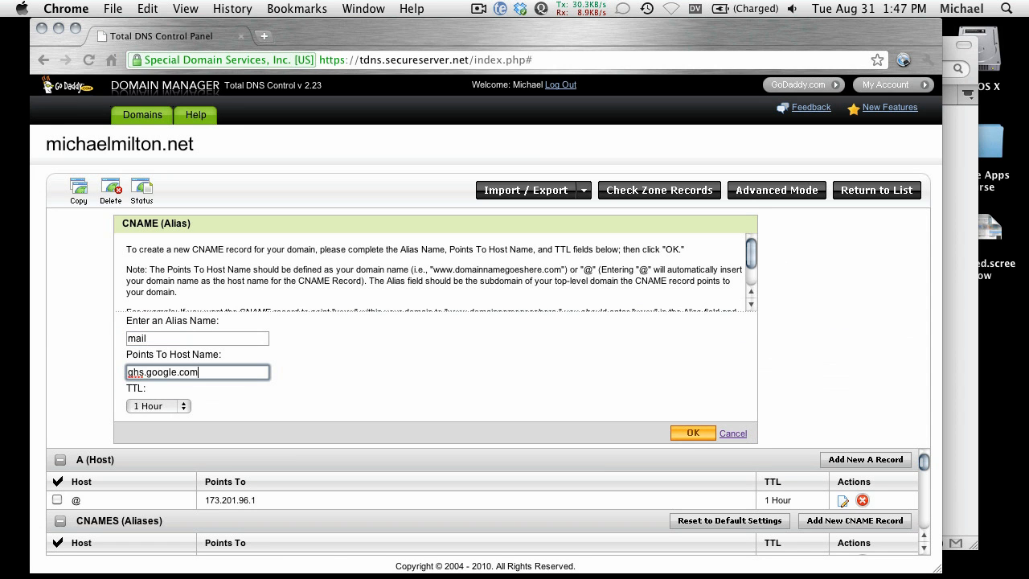
pyautogui.click(690, 434)
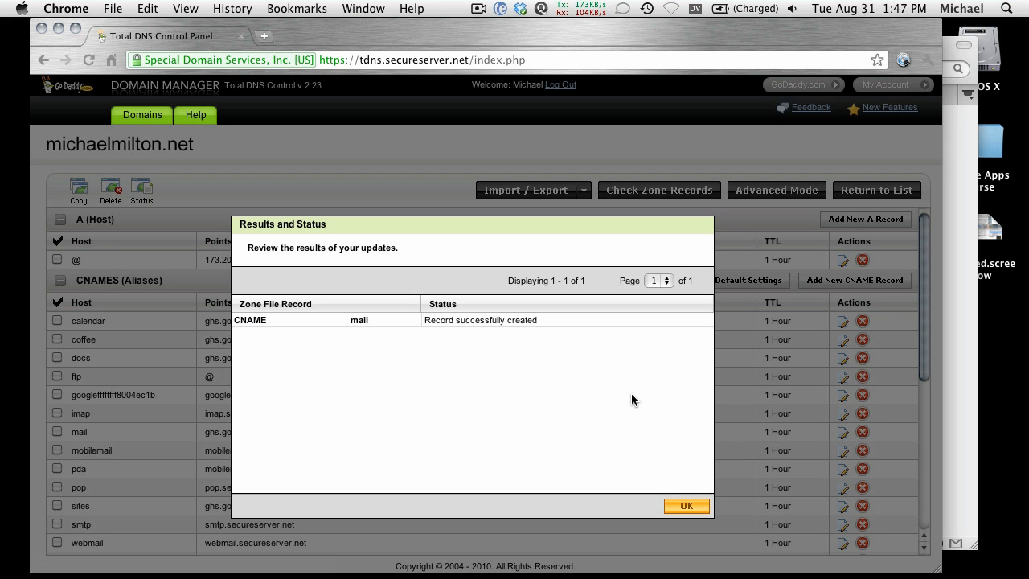
pyautogui.click(682, 508)
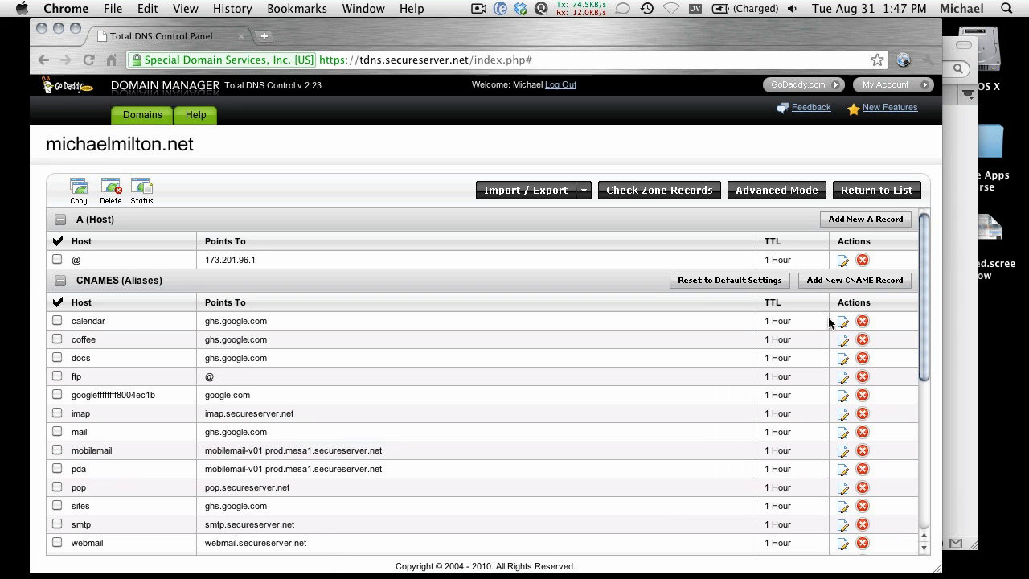
# Switch back to Firefox, examine the mail subdomain's address, and move the window over the DNS records
pyautogui.click(948, 266)
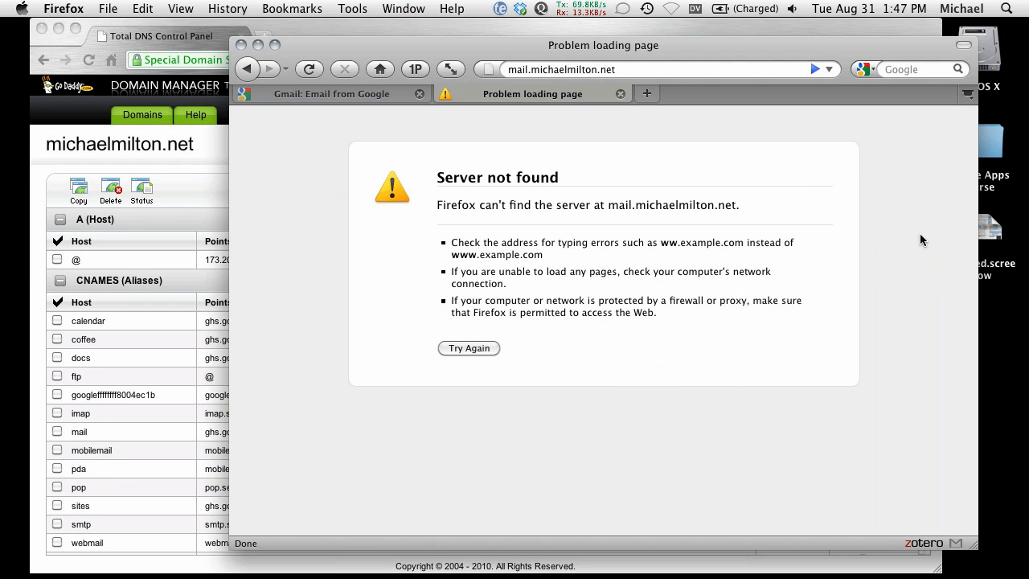
pyautogui.click(547, 72)
pyautogui.click(603, 74)
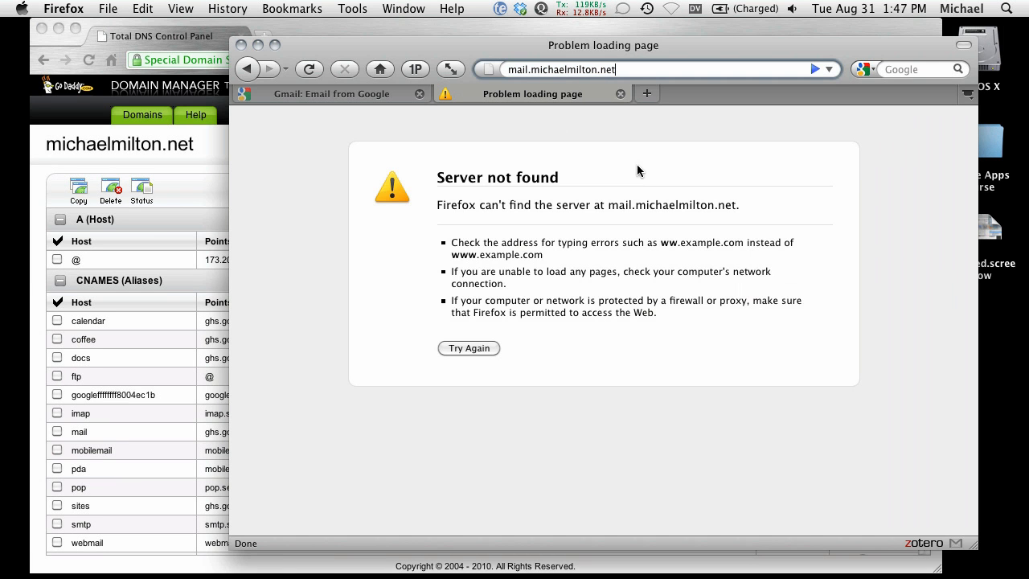
pyautogui.click(589, 219)
pyautogui.click(534, 74)
pyautogui.click(566, 73)
pyautogui.click(603, 233)
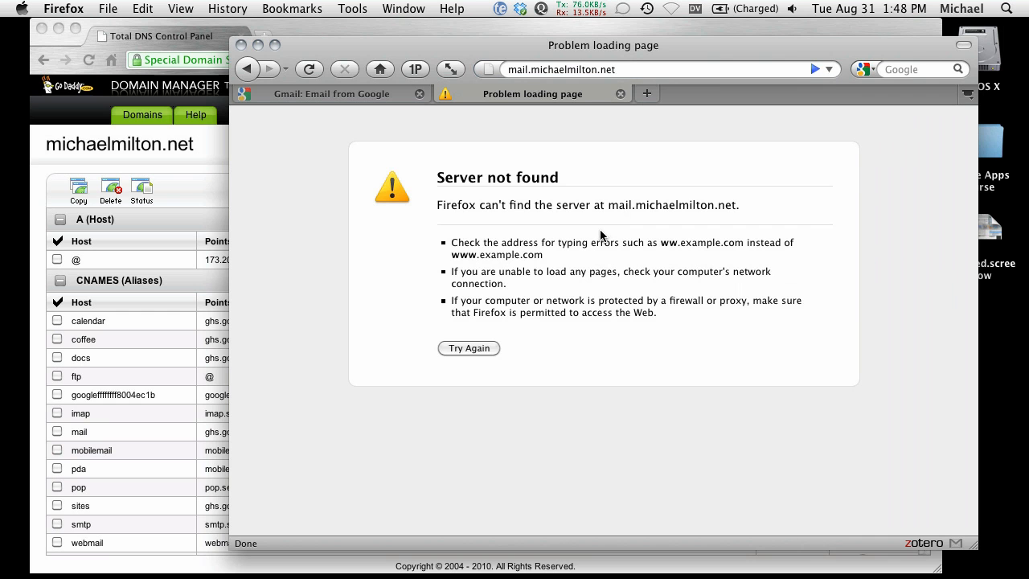
pyautogui.moveTo(493, 50); pyautogui.dragTo(344, 48)
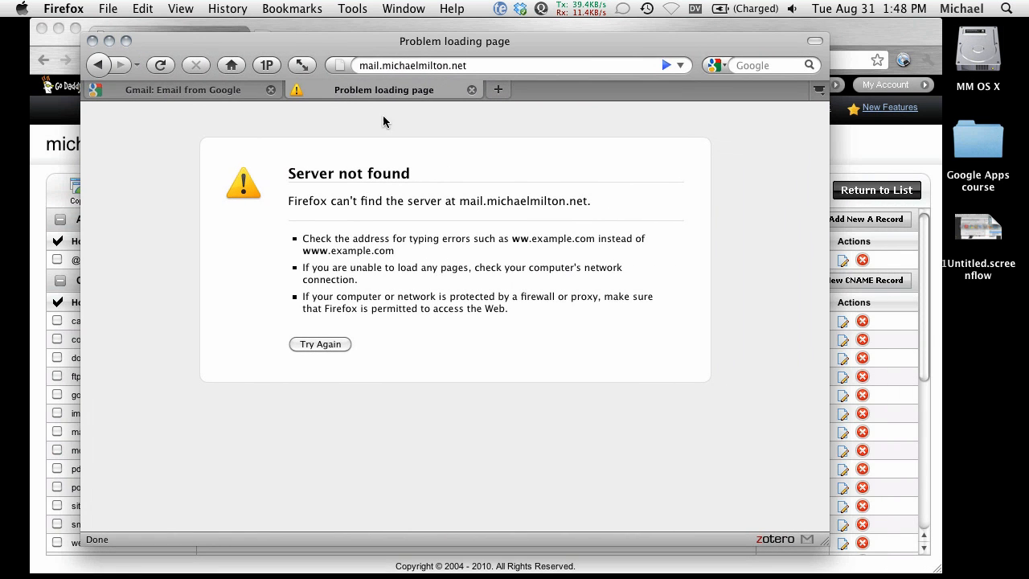
pyautogui.click(362, 64)
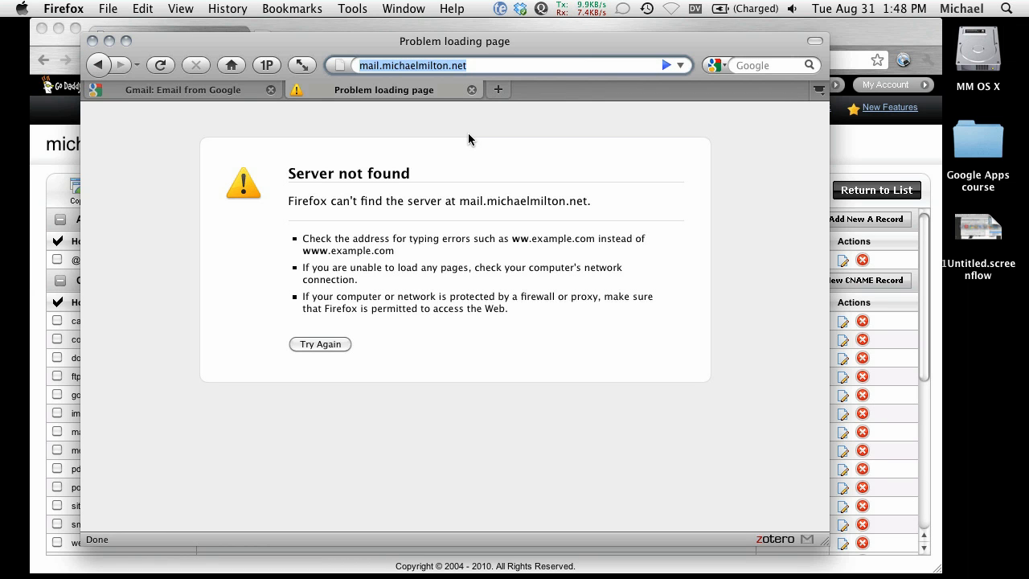
pyautogui.write('ww')
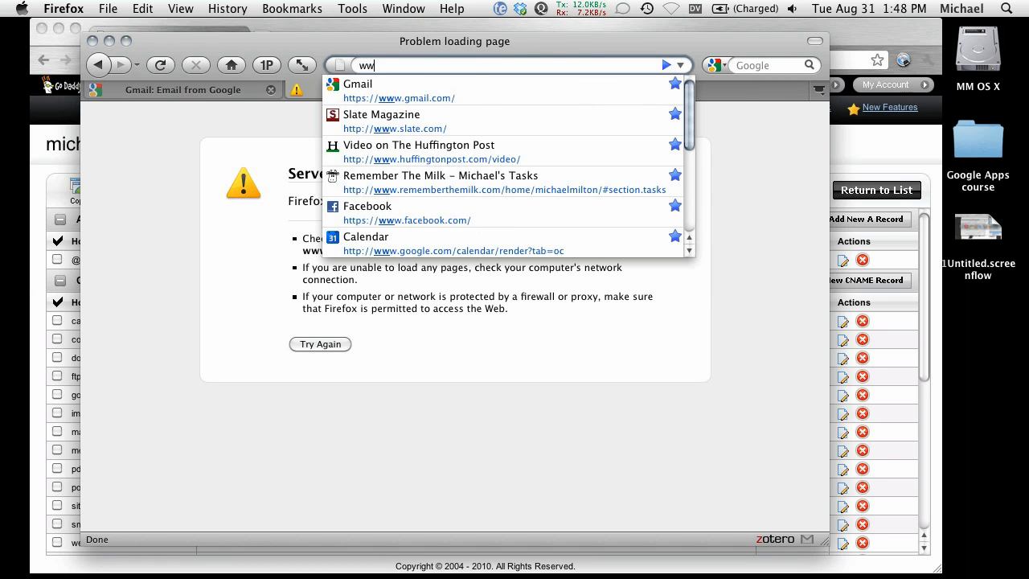
pyautogui.write('w.google')
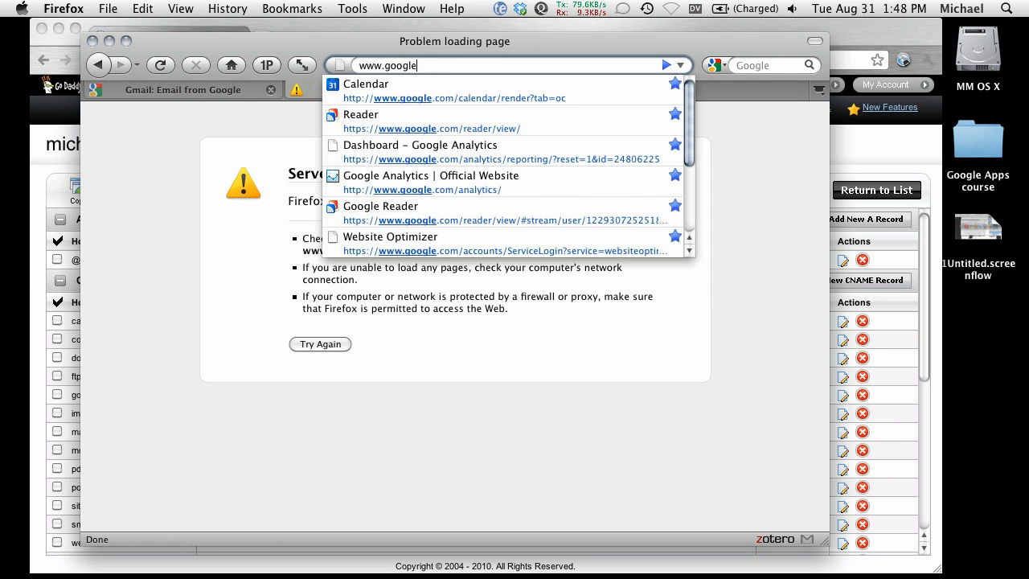
pyautogui.write('.com/a/')
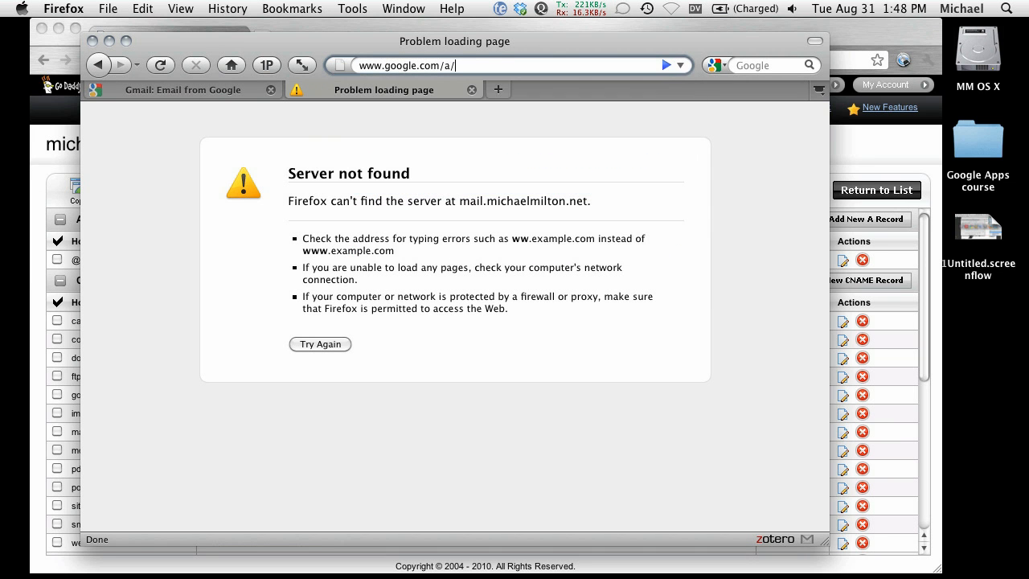
pyautogui.write('michaelmilton.net')
pyautogui.press('Return')
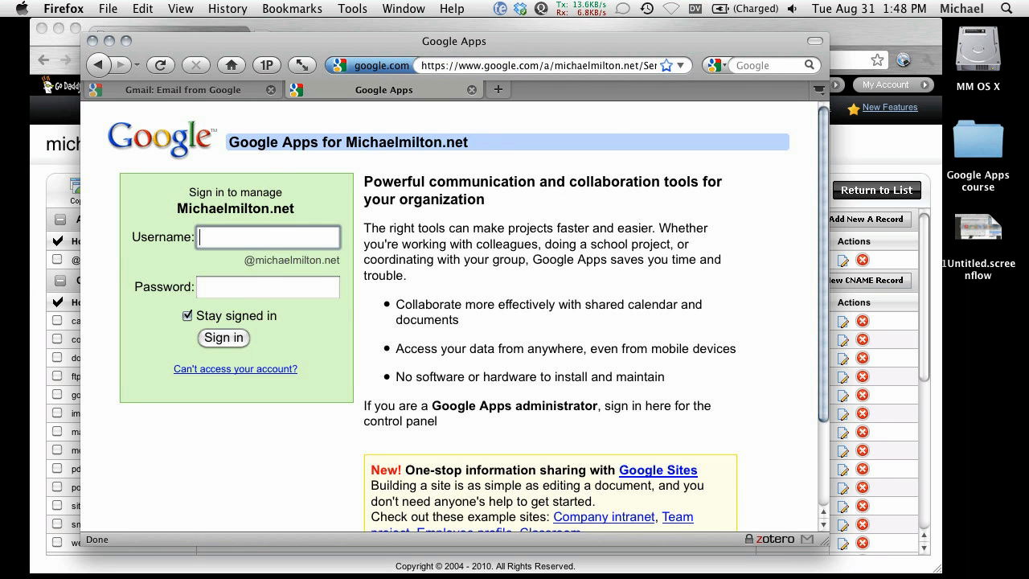
# Sign in to the Google Apps control panel using the saved login MM Google Apps
pyautogui.click(264, 68)
pyautogui.moveTo(364, 91)
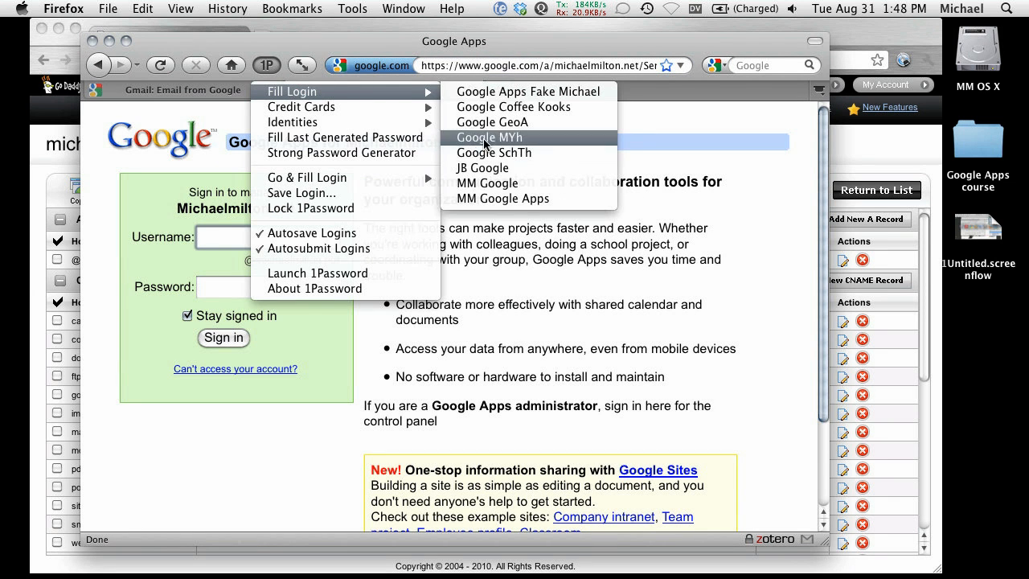
pyautogui.click(491, 198)
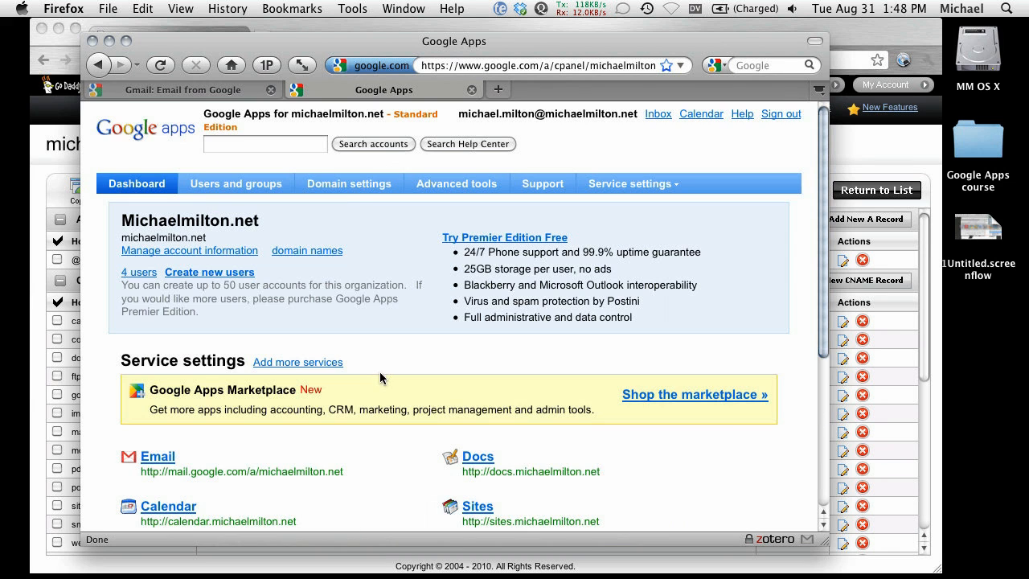
# Review the service web addresses on the Google Apps dashboard and open the Email service settings
pyautogui.scroll(-5, 381, 328)
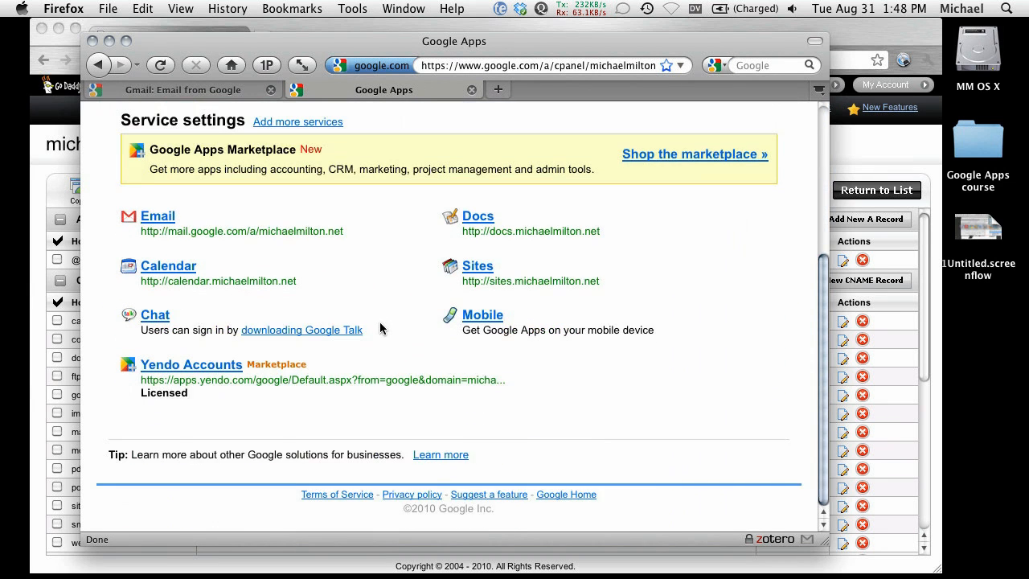
pyautogui.scroll(1, 381, 328)
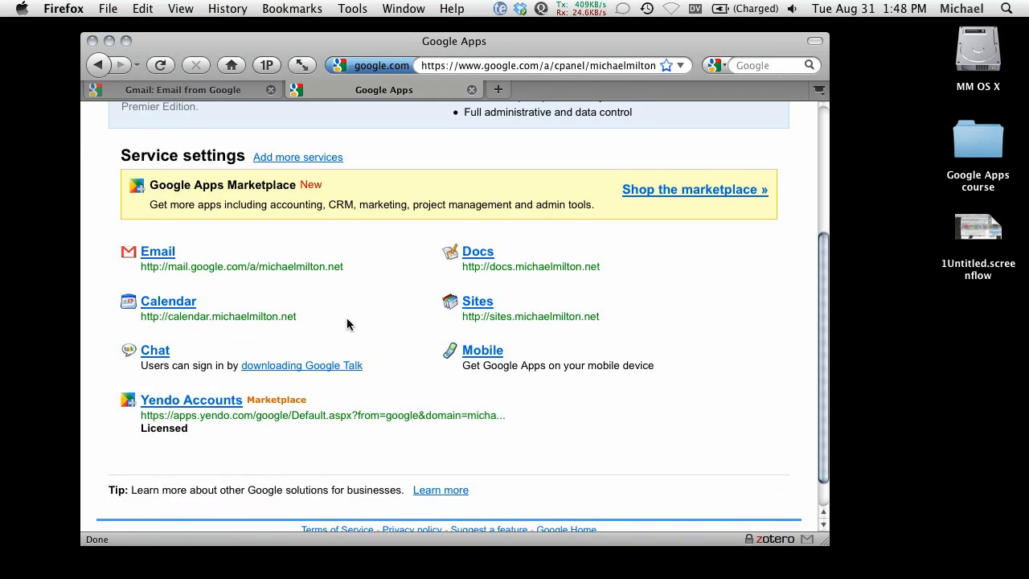
pyautogui.scroll(2, 346, 321)
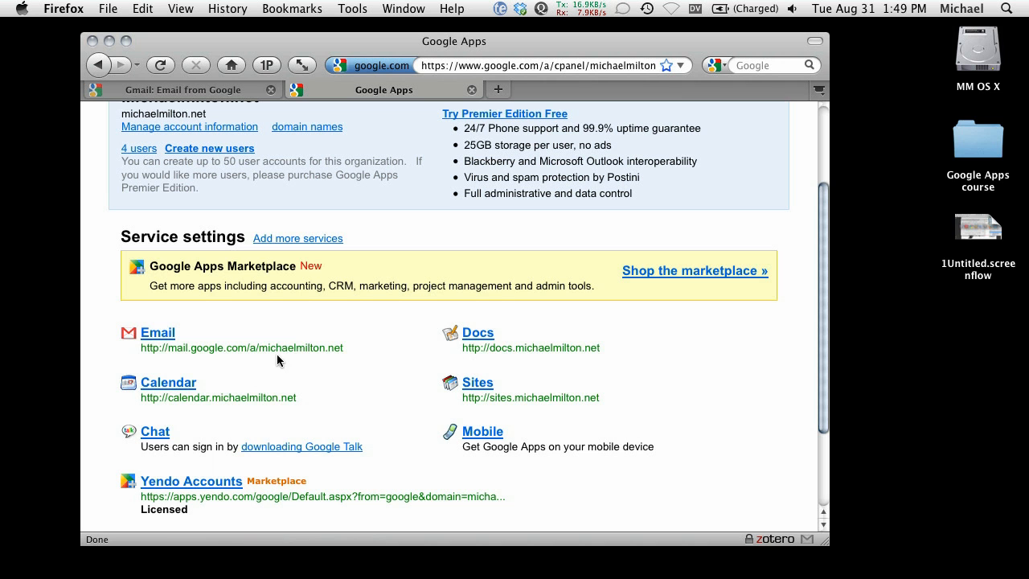
pyautogui.scroll(1, 249, 322)
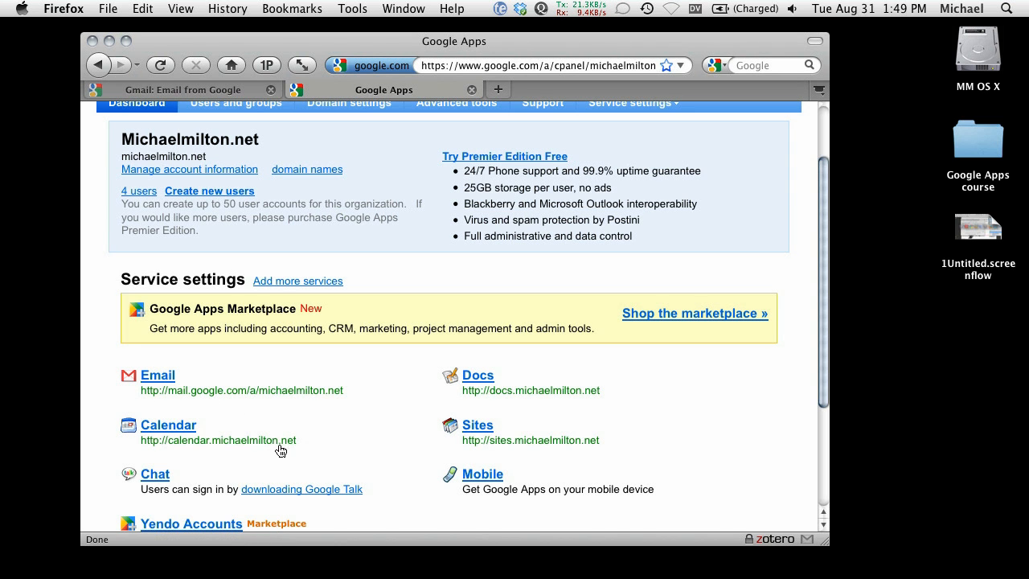
pyautogui.click(164, 378)
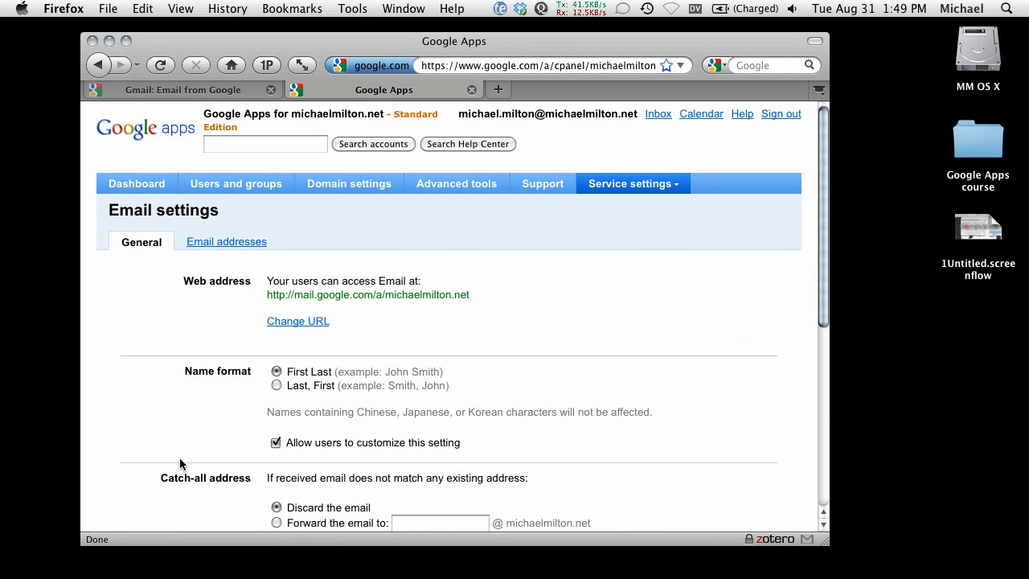
# Look through the general Email settings and open the page for changing the Email web address
pyautogui.scroll(-3, 184, 451)
pyautogui.scroll(-6, 181, 370)
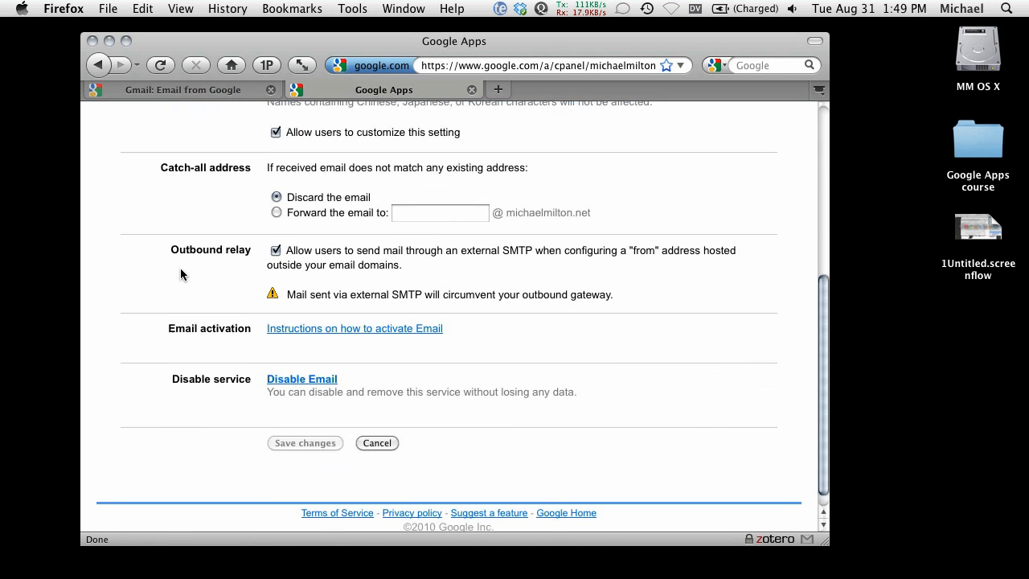
pyautogui.scroll(4, 202, 285)
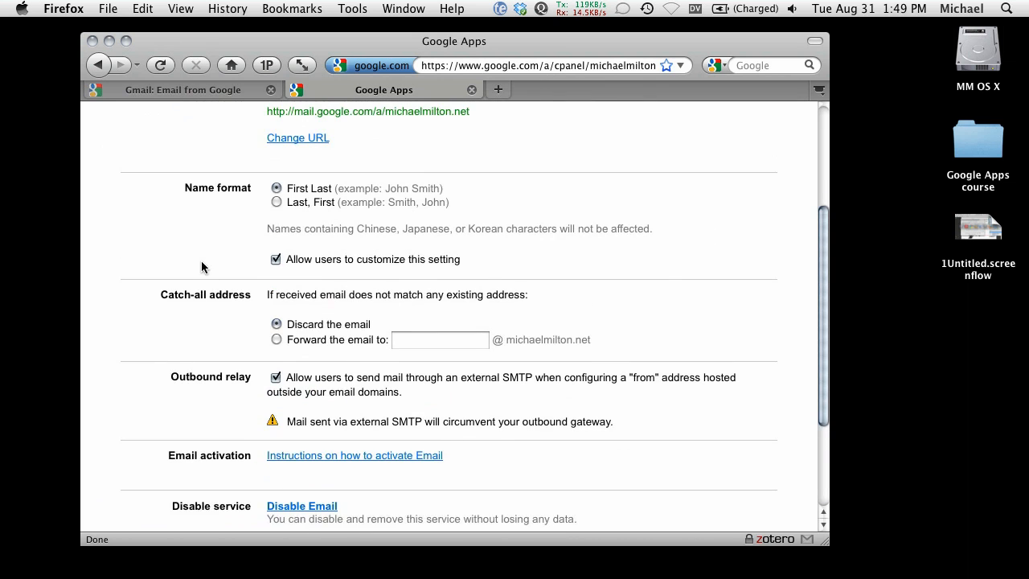
pyautogui.scroll(5, 201, 265)
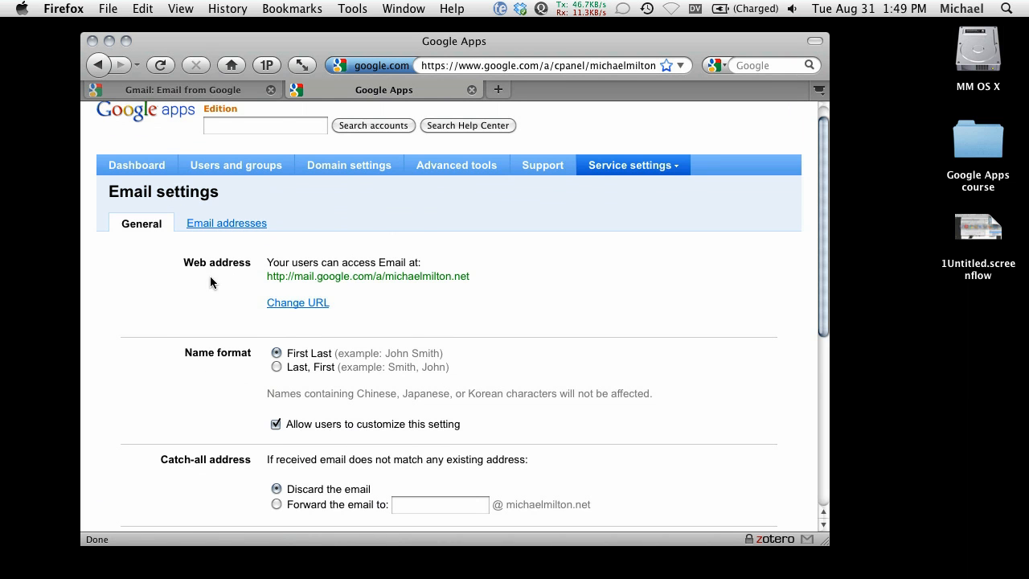
pyautogui.click(283, 306)
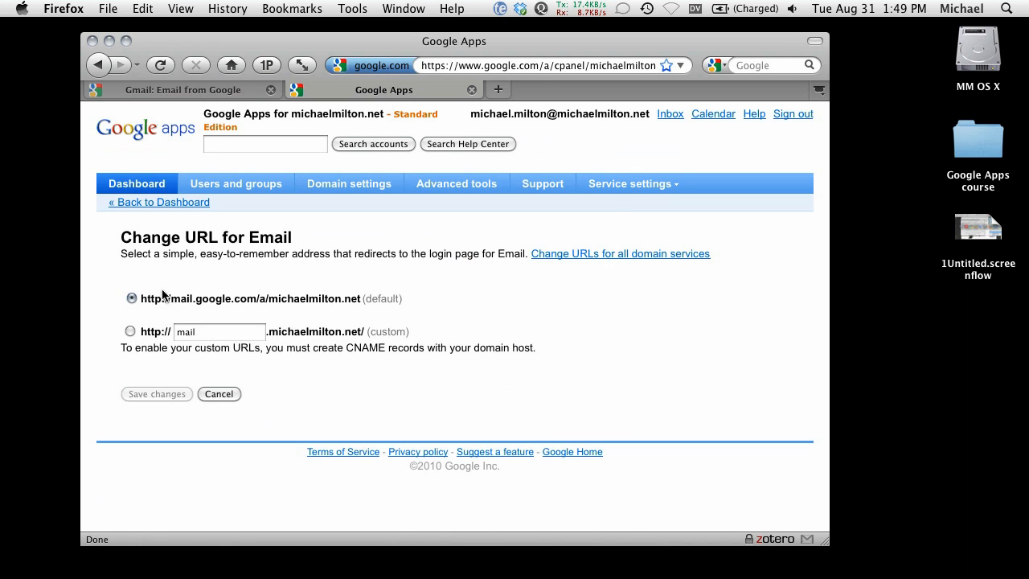
# Switch Email to the custom URL with the mail subdomain and confirm that the CNAME record steps are completed
pyautogui.click(131, 335)
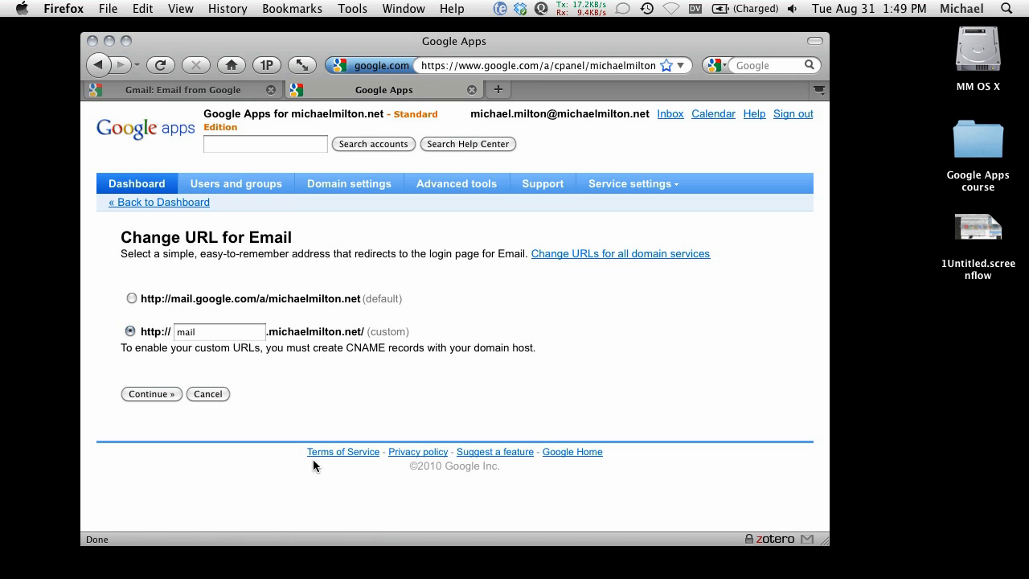
pyautogui.click(147, 396)
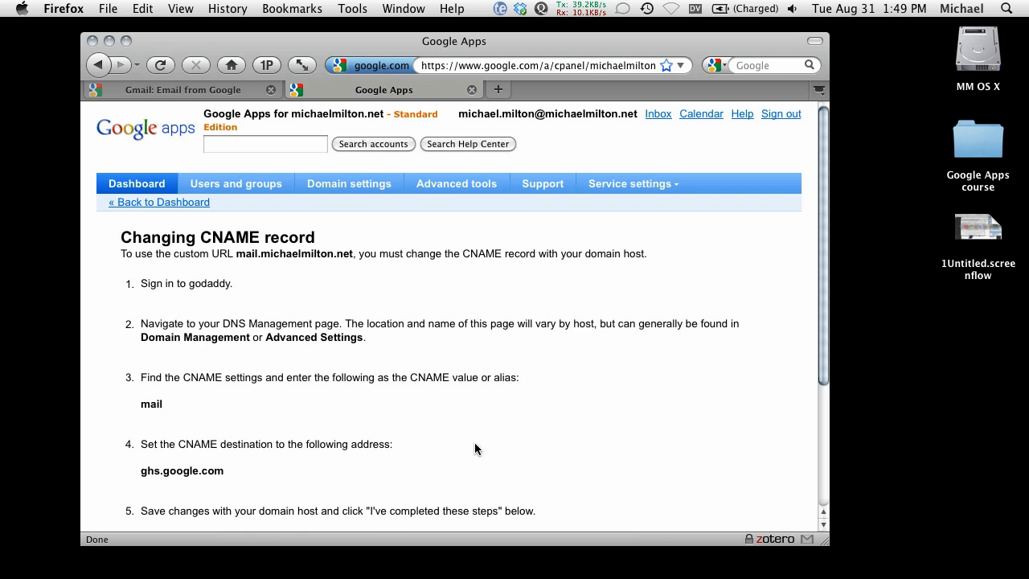
pyautogui.scroll(-3, 442, 442)
pyautogui.scroll(1, 406, 450)
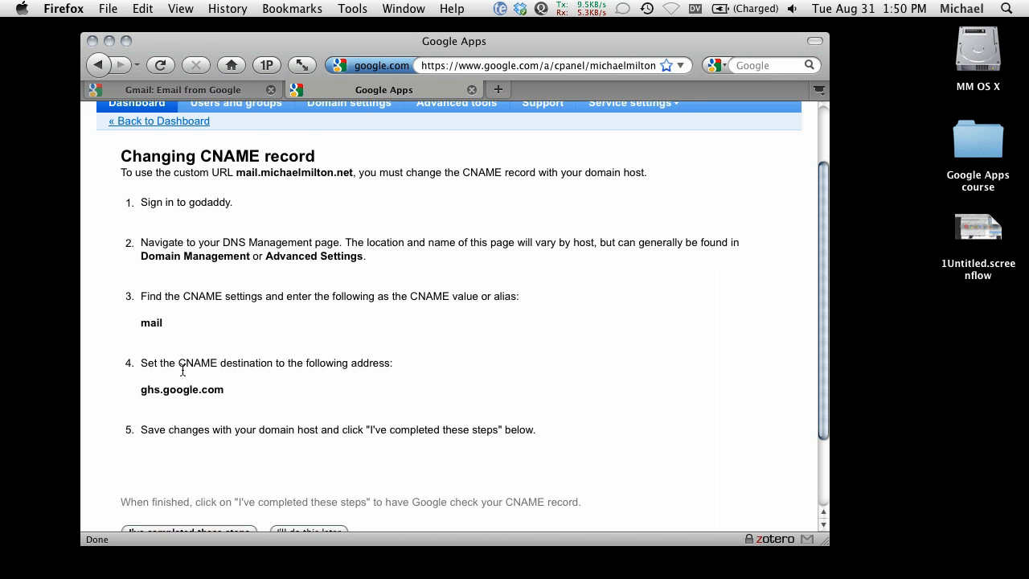
pyautogui.scroll(-1, 182, 378)
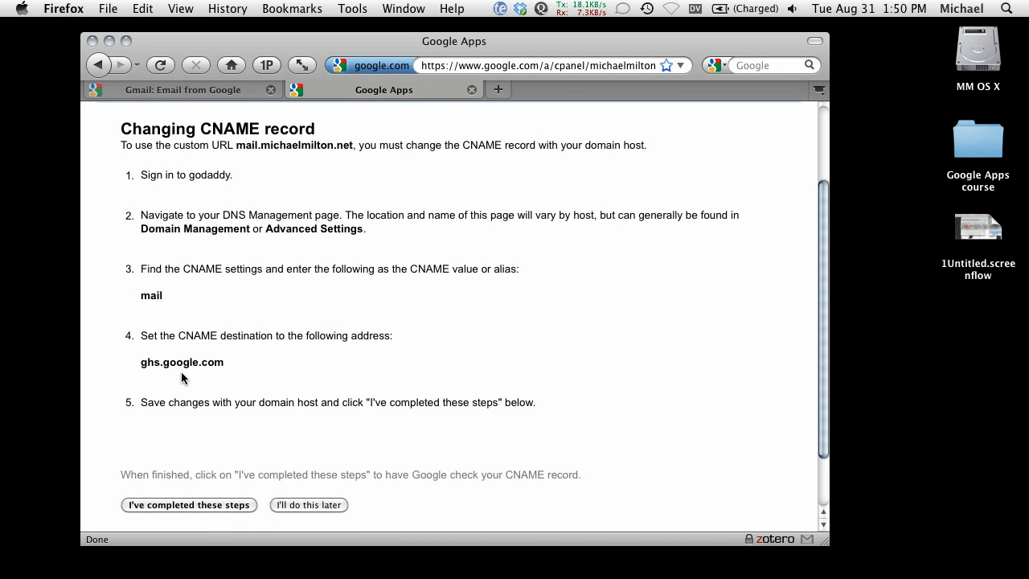
pyautogui.scroll(-2, 182, 378)
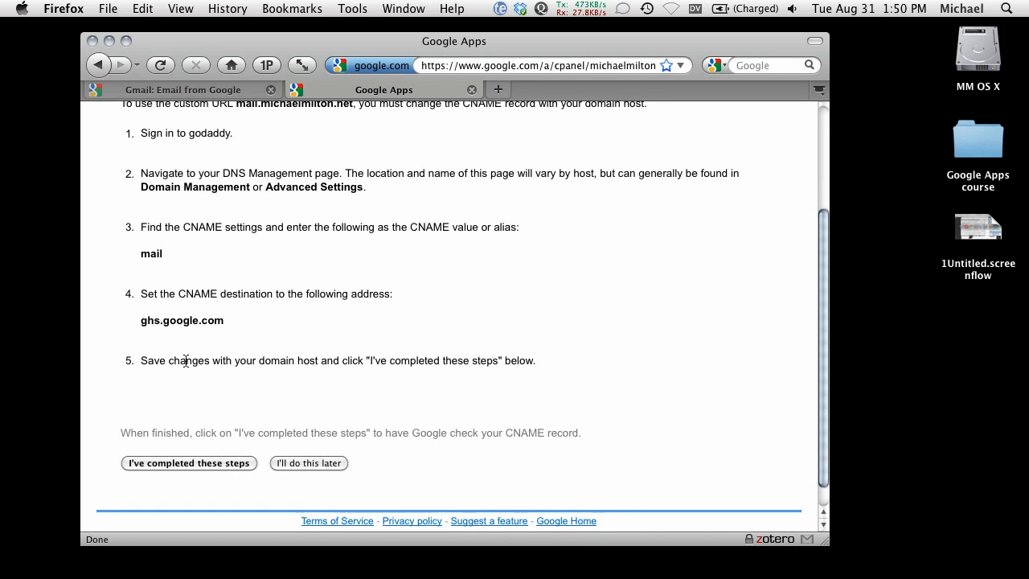
pyautogui.scroll(-1, 186, 361)
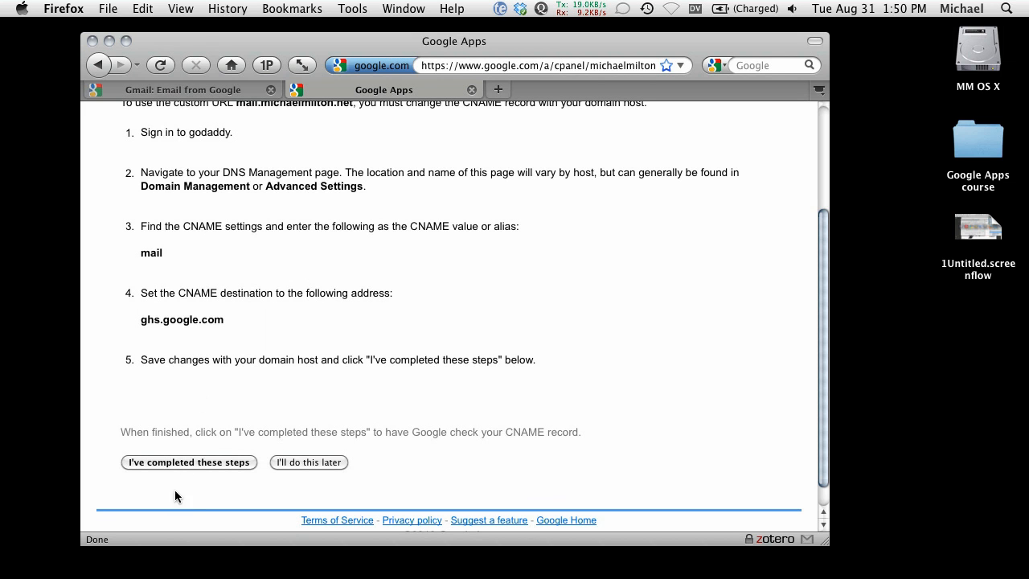
pyautogui.click(167, 463)
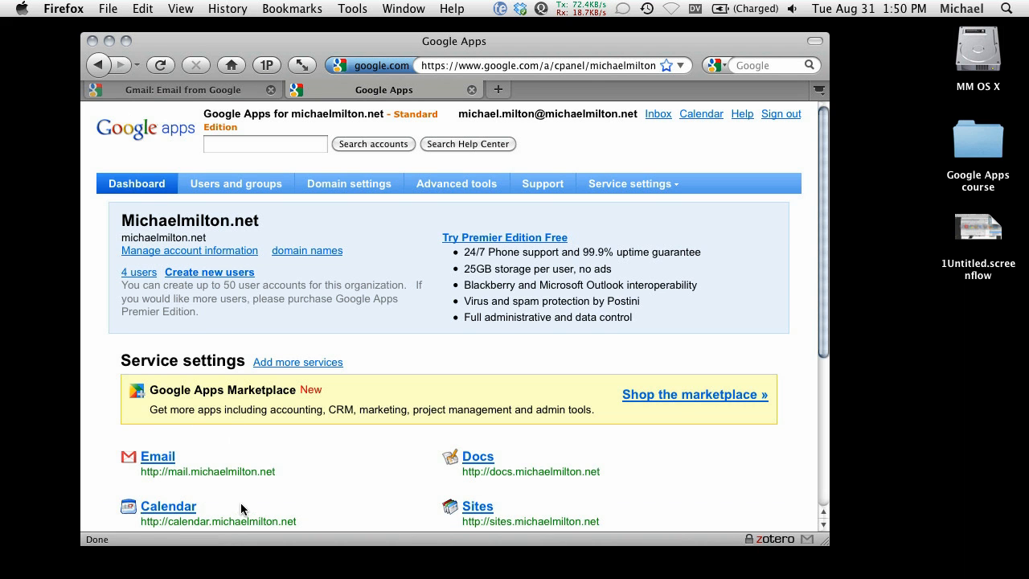
# Copy the Email service's custom web address from the dashboard and load it in a new tab
pyautogui.scroll(-5, 217, 450)
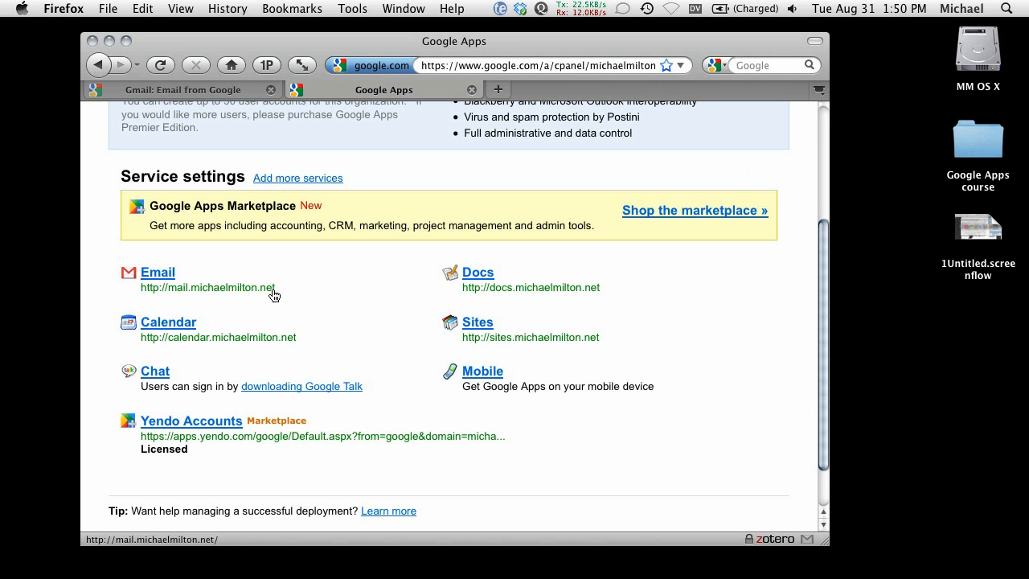
pyautogui.moveTo(279, 289); pyautogui.dragTo(140, 291)
pyautogui.press('super+c')
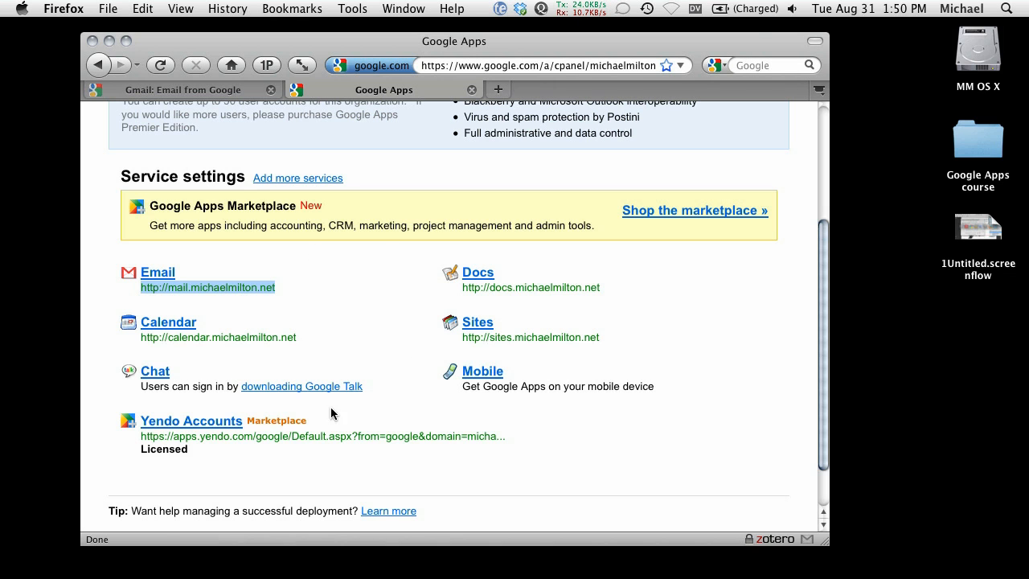
pyautogui.press('super+t')
pyautogui.press('super+v')
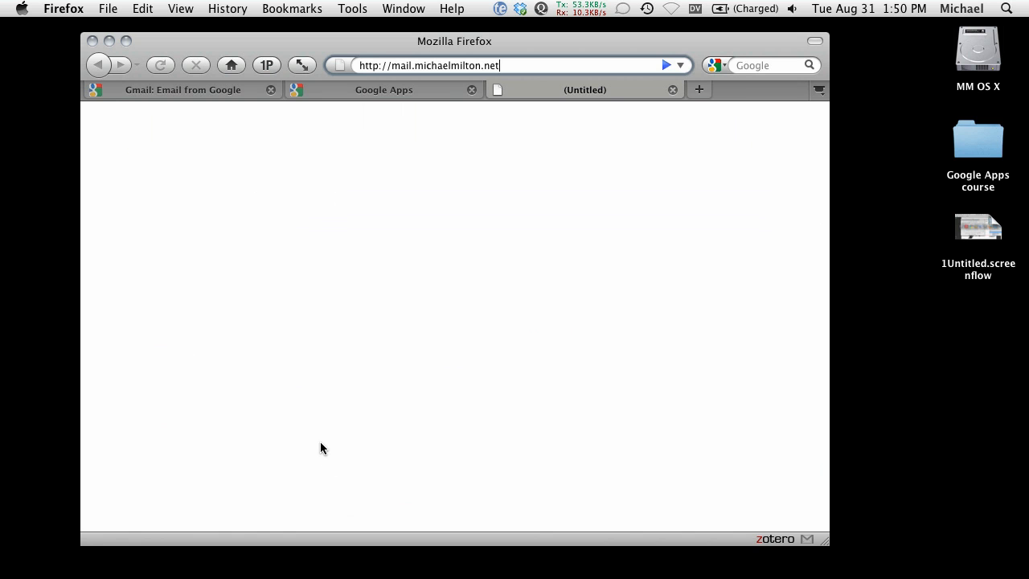
pyautogui.press('Return')
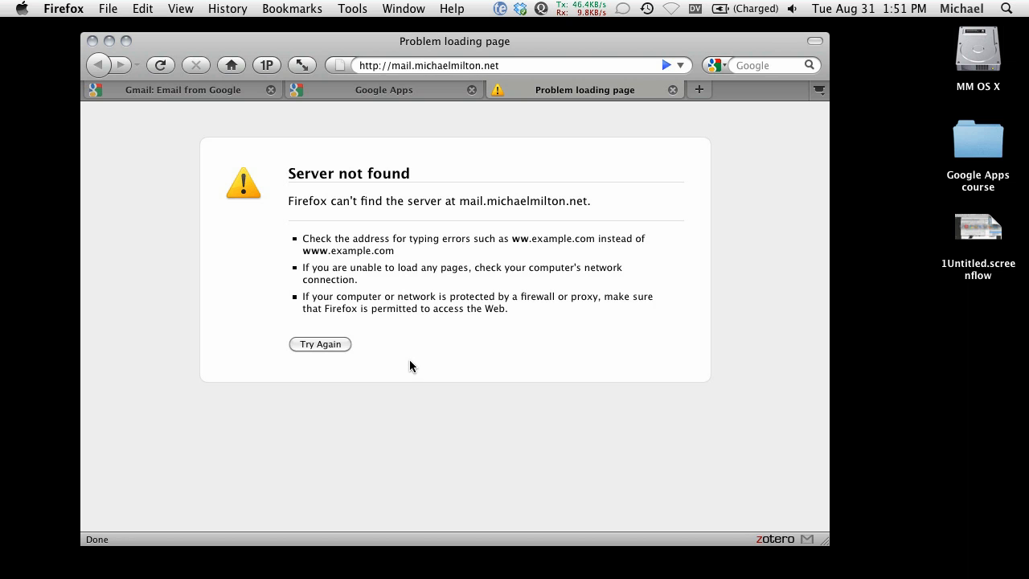
# Try loading the mail subdomain address again in the same tab
pyautogui.click(388, 64)
pyautogui.doubleClick(384, 65)
pyautogui.click(366, 67)
pyautogui.press('Return')
# Return to the Google Apps dashboard, clear the text selection and review the list of service addresses
pyautogui.click(364, 91)
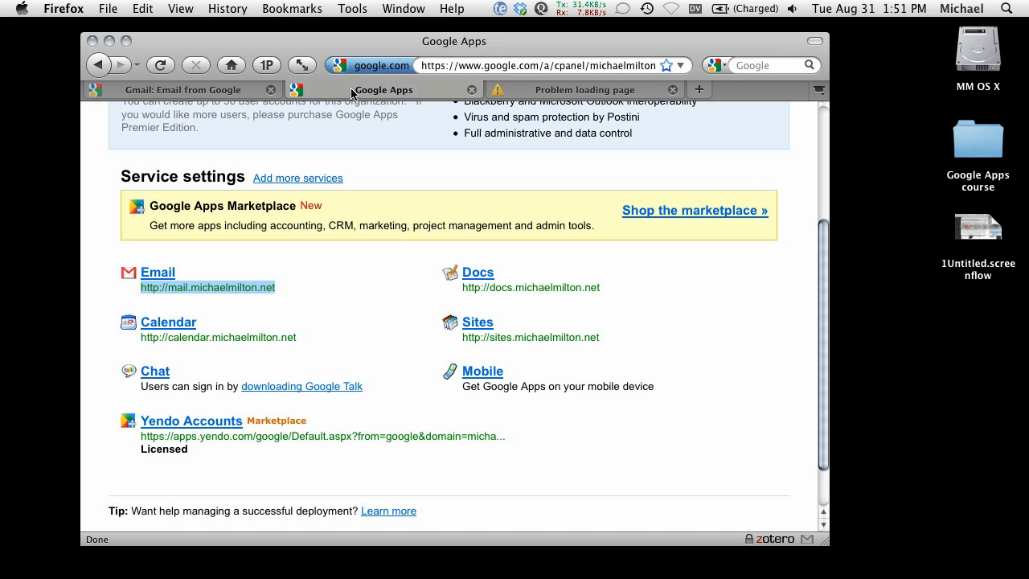
pyautogui.click(385, 330)
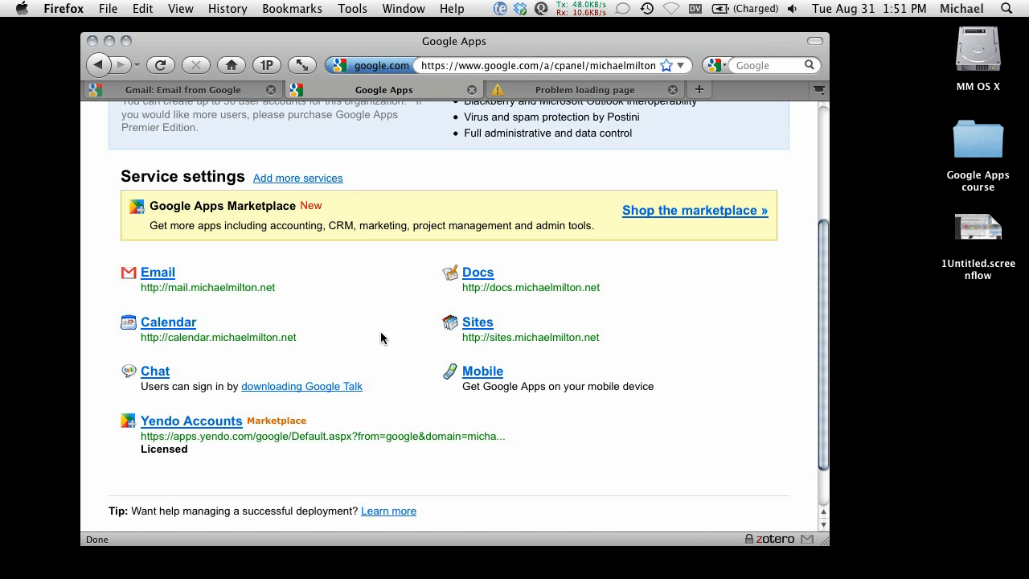
pyautogui.scroll(3, 376, 330)
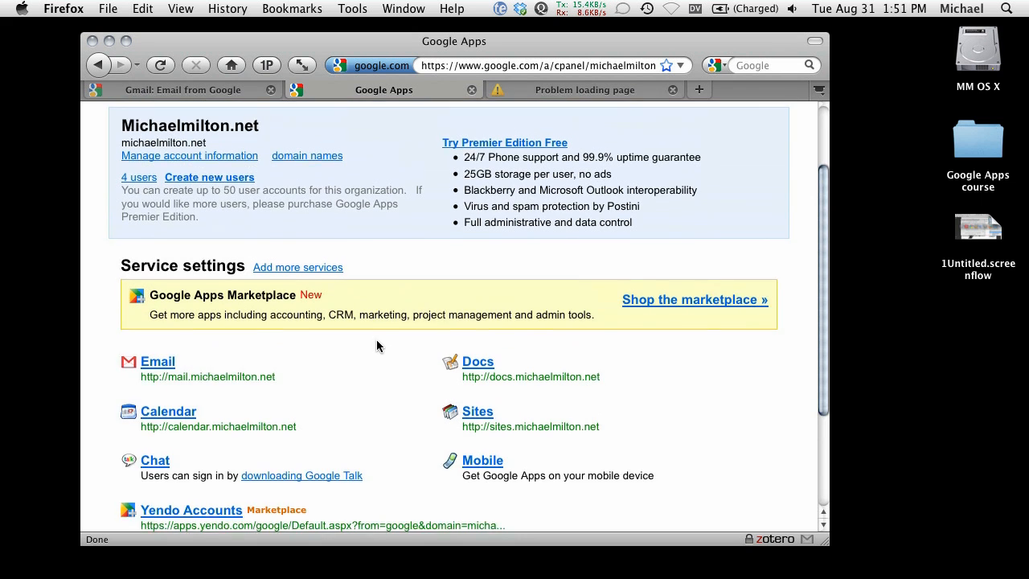
pyautogui.scroll(1, 376, 362)
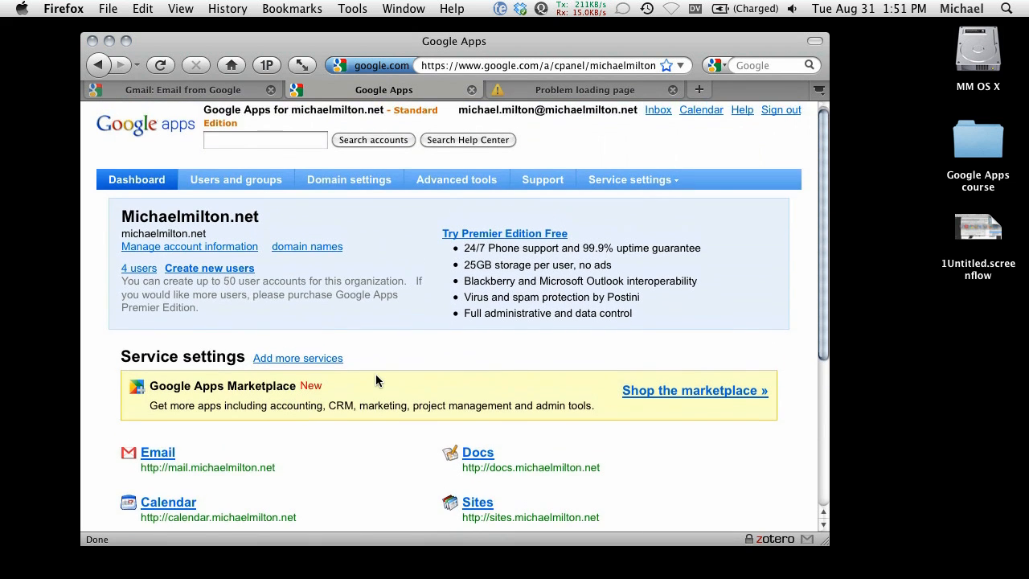
pyautogui.scroll(-1, 376, 374)
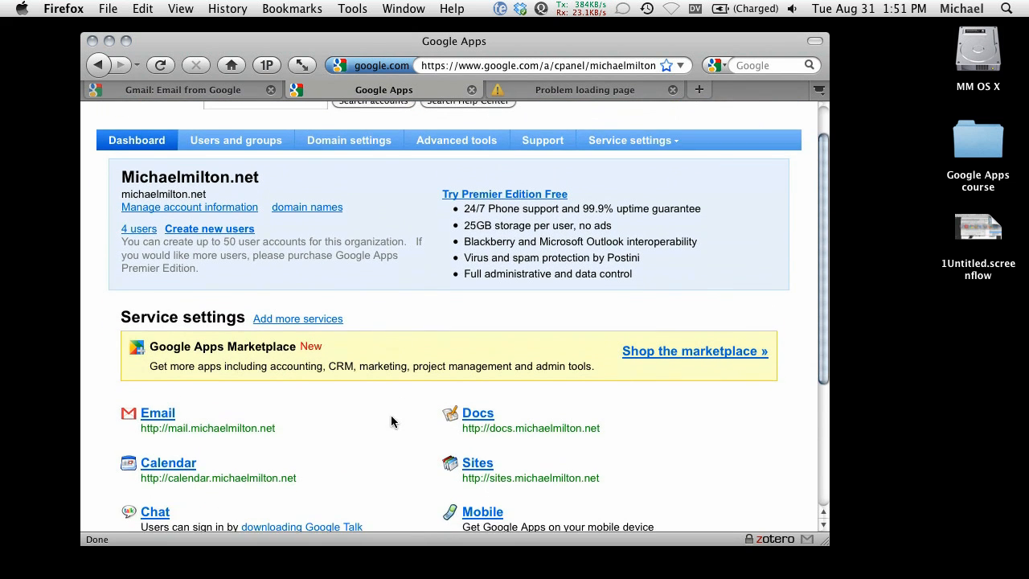
pyautogui.scroll(-2, 383, 394)
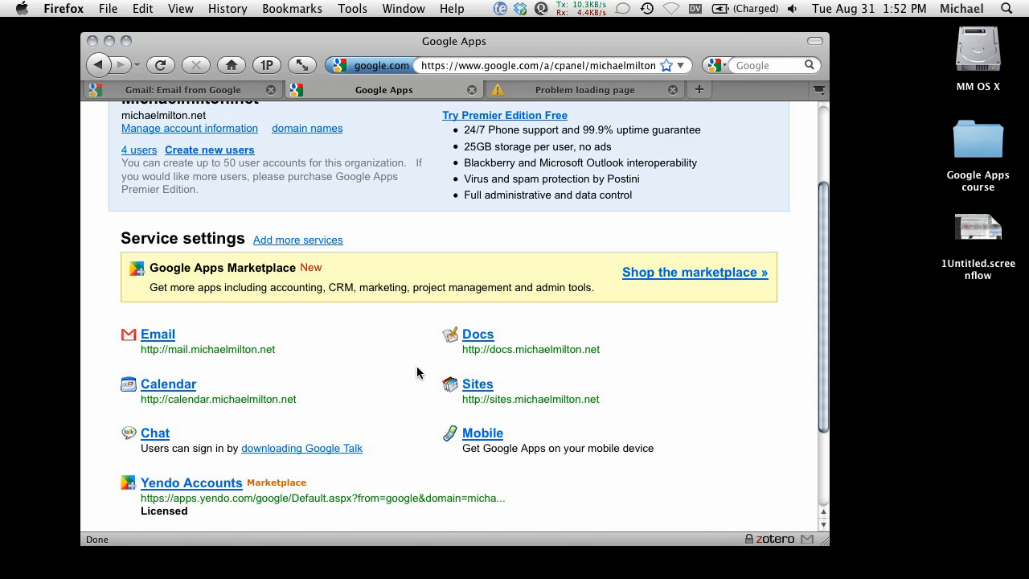
# Search Google for "Google Apps cname" in a new tab and open the "Create a CNAME record" help article
pyautogui.press('super+t')
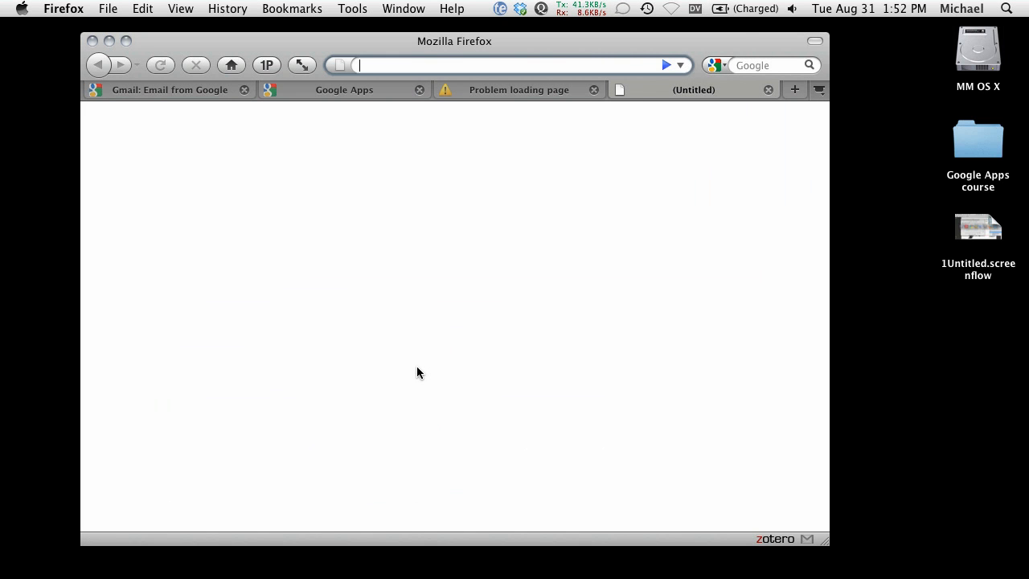
pyautogui.press('super+k')
pyautogui.write('Google Apps ')
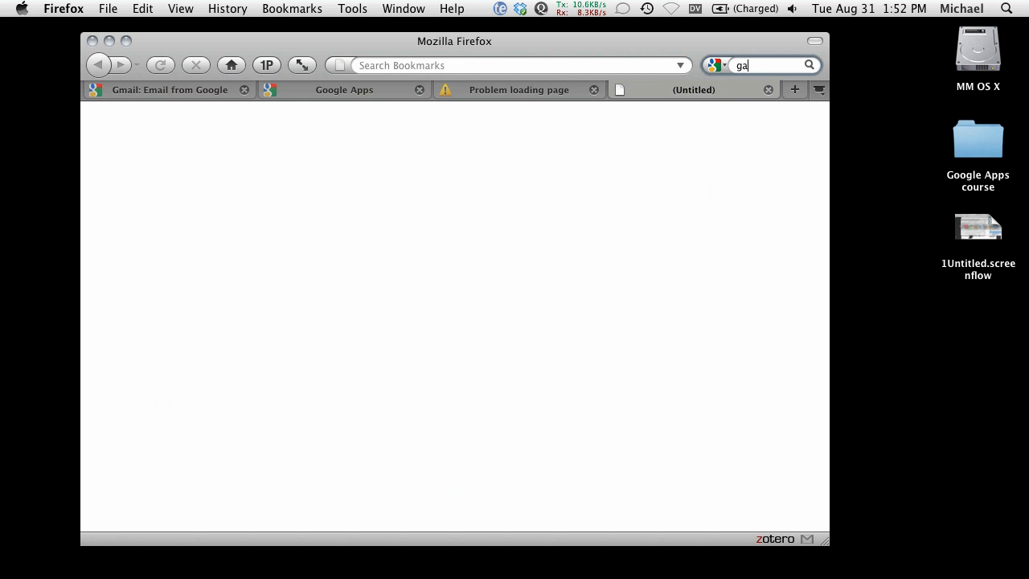
pyautogui.write('cname')
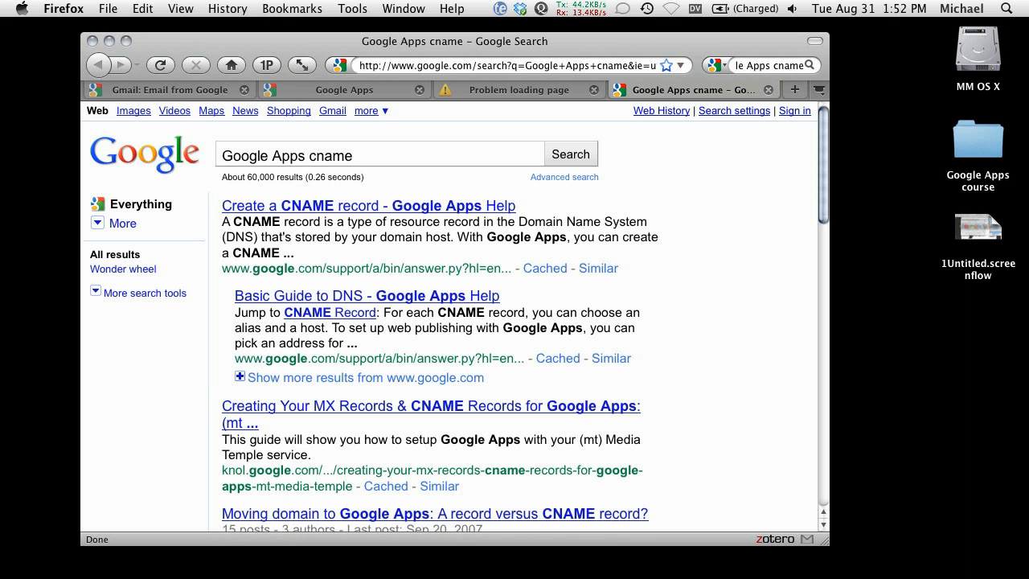
pyautogui.click(258, 209)
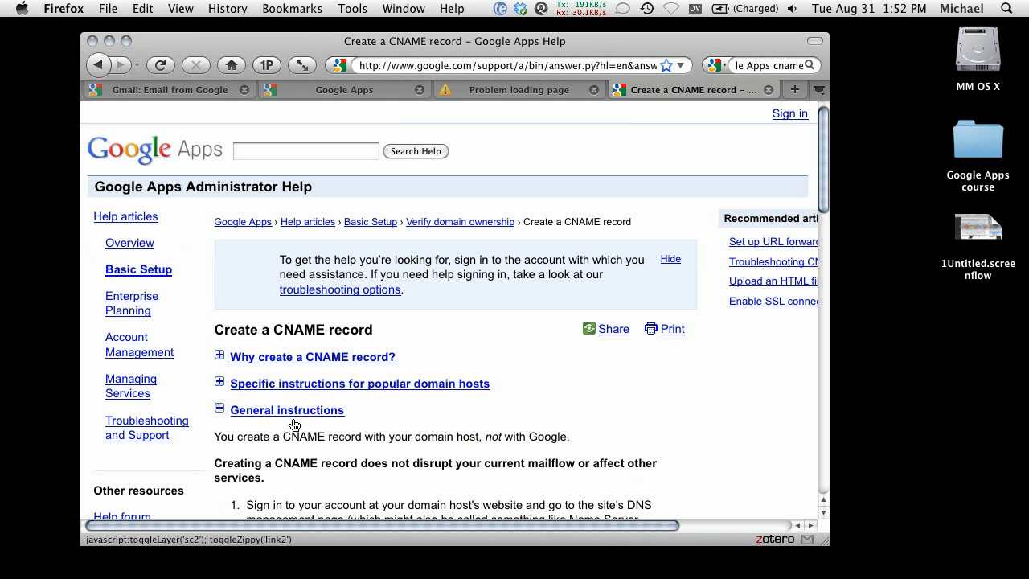
# Expand the specific instructions for popular domain hosts and view the list of hosts
pyautogui.click(225, 382)
pyautogui.scroll(-6, 395, 476)
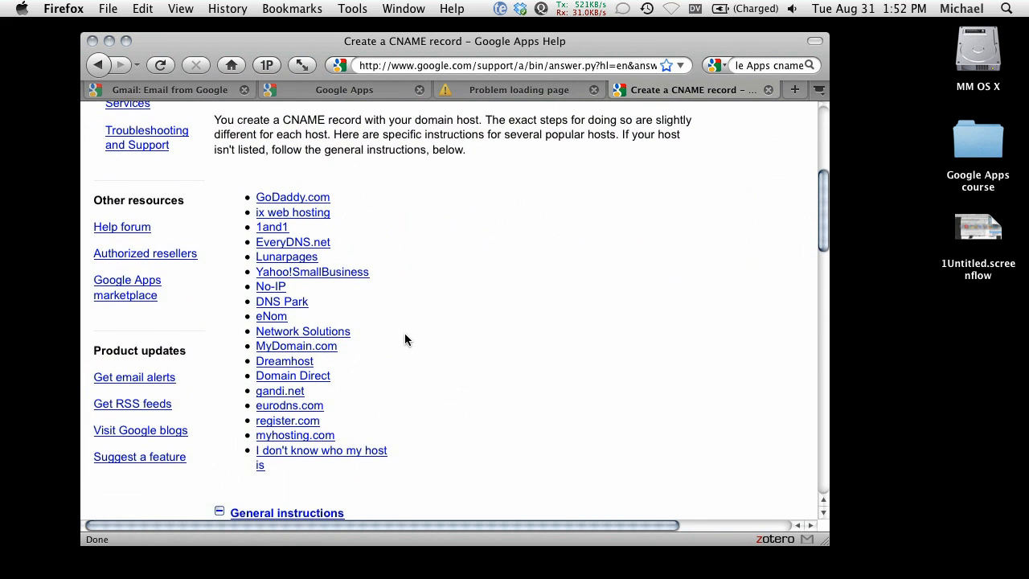
pyautogui.scroll(1, 406, 335)
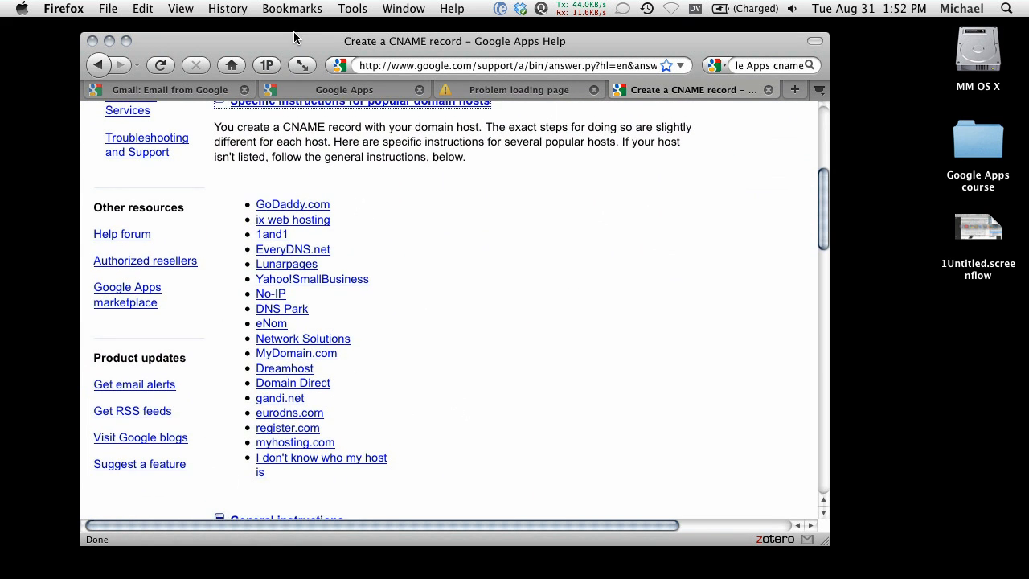
# Move the browser window up slightly and enlarge it to show more of the help article
pyautogui.moveTo(297, 40); pyautogui.dragTo(287, 26)
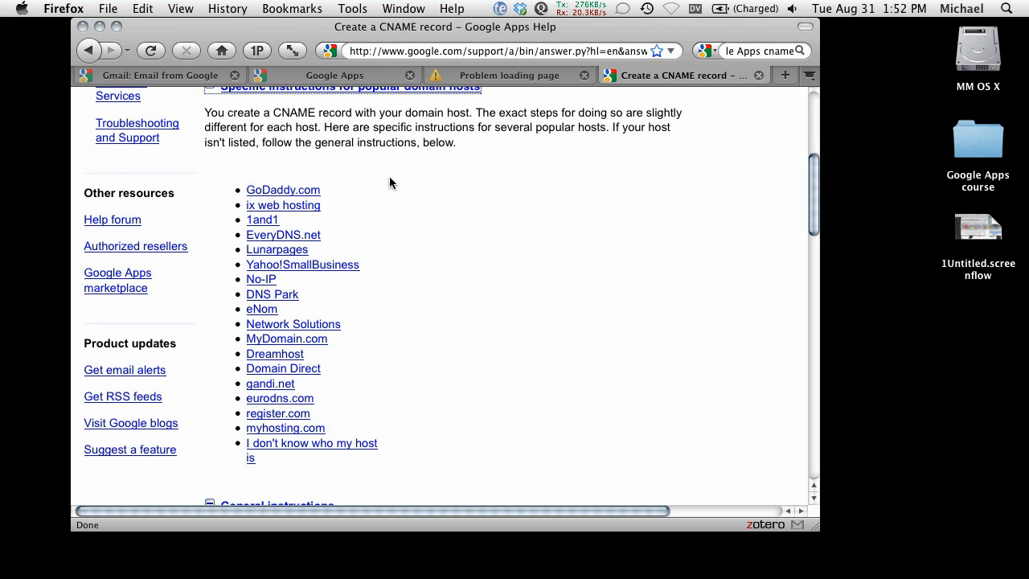
pyautogui.click(834, 537)
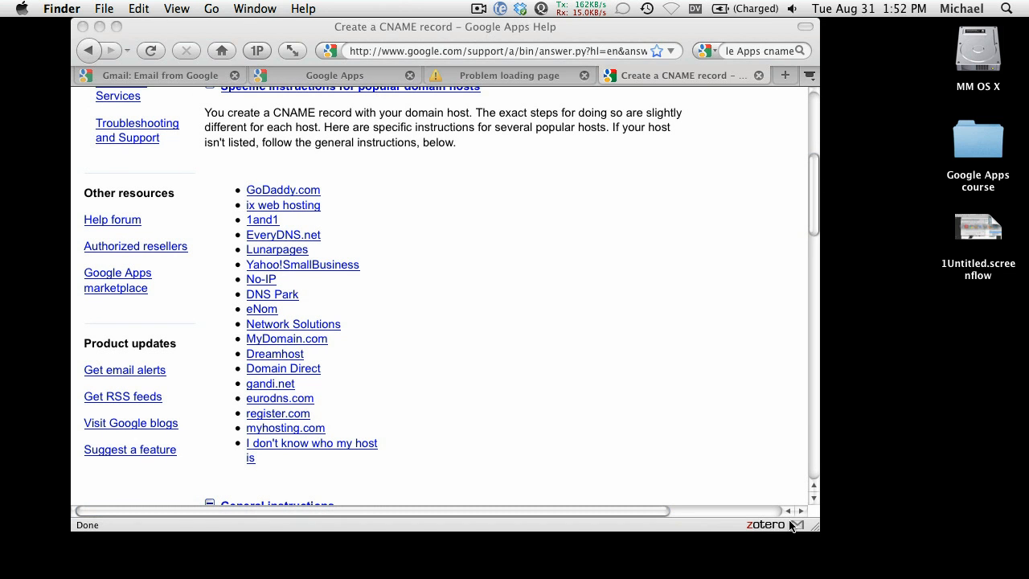
pyautogui.click(703, 528)
pyautogui.moveTo(816, 527); pyautogui.dragTo(861, 572)
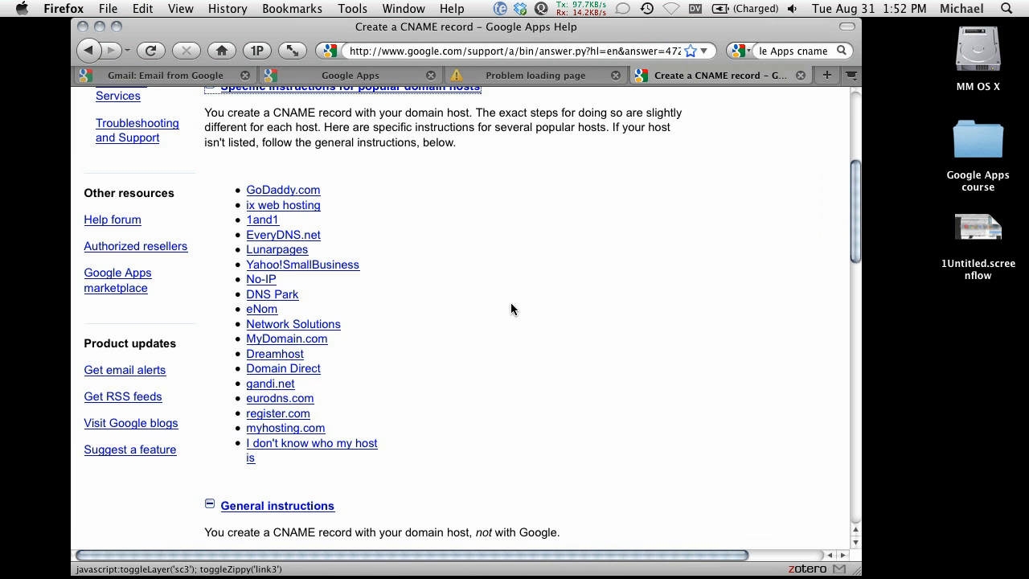
# Switch to Chrome and bring the "Configure Google Apps to my domain" presentation window to the front
pyautogui.scroll(3, 483, 304)
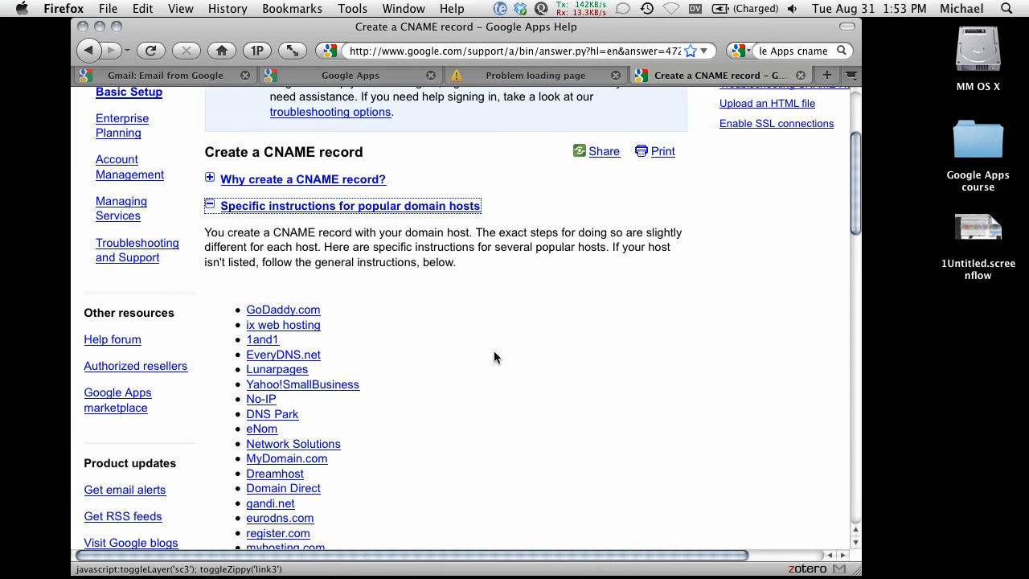
pyautogui.scroll(2, 498, 360)
pyautogui.scroll(3, 516, 374)
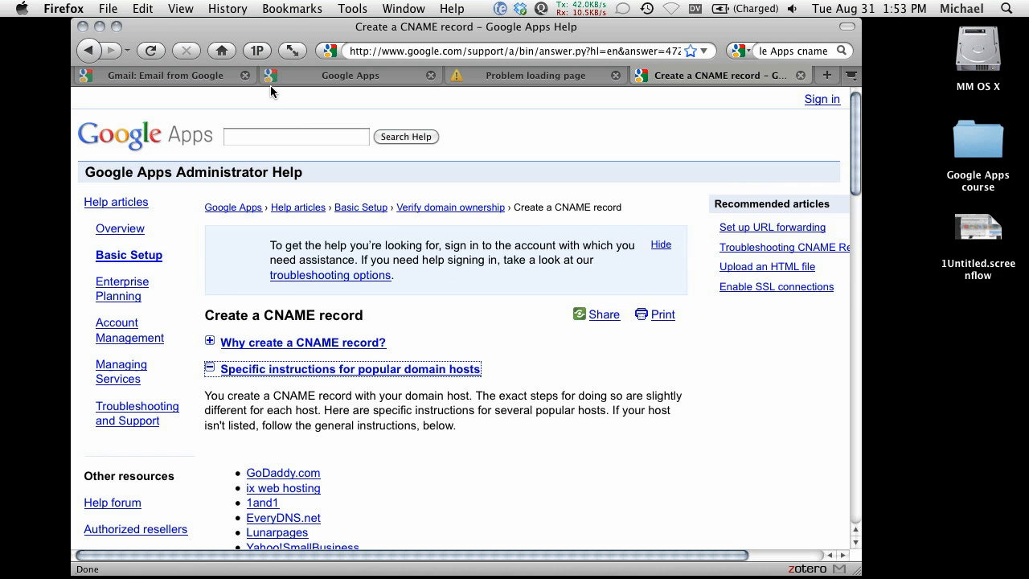
pyautogui.press('super+Tab')
pyautogui.press('super+Tab')
pyautogui.press('super+Tab')
pyautogui.press('super+Tab')
pyautogui.press('super+Tab')
pyautogui.press('super+shift+Tab')
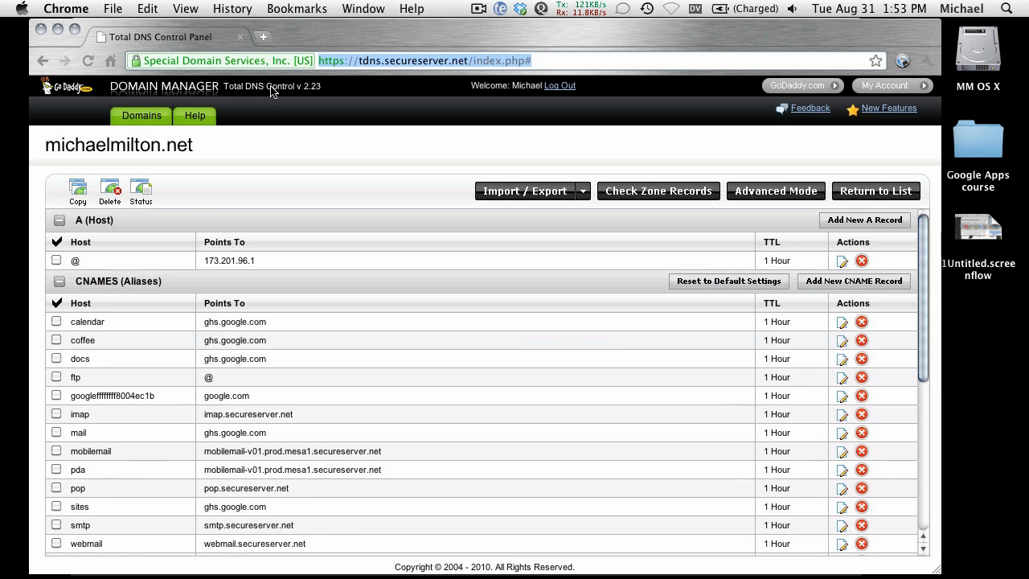
pyautogui.press('super+w')
pyautogui.press('super+w')
pyautogui.press('super+w')
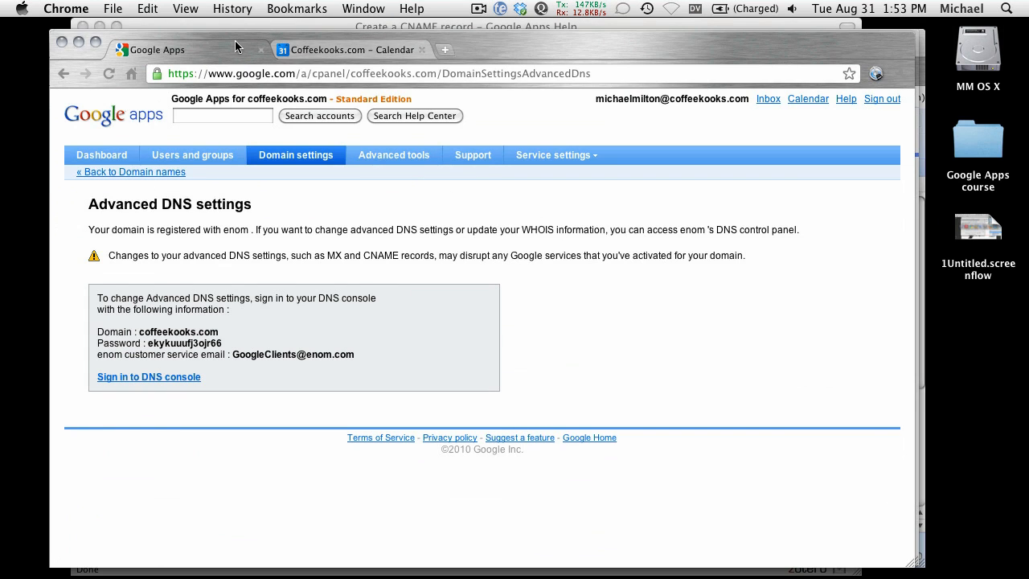
pyautogui.press('super+w')
pyautogui.press('super+w')
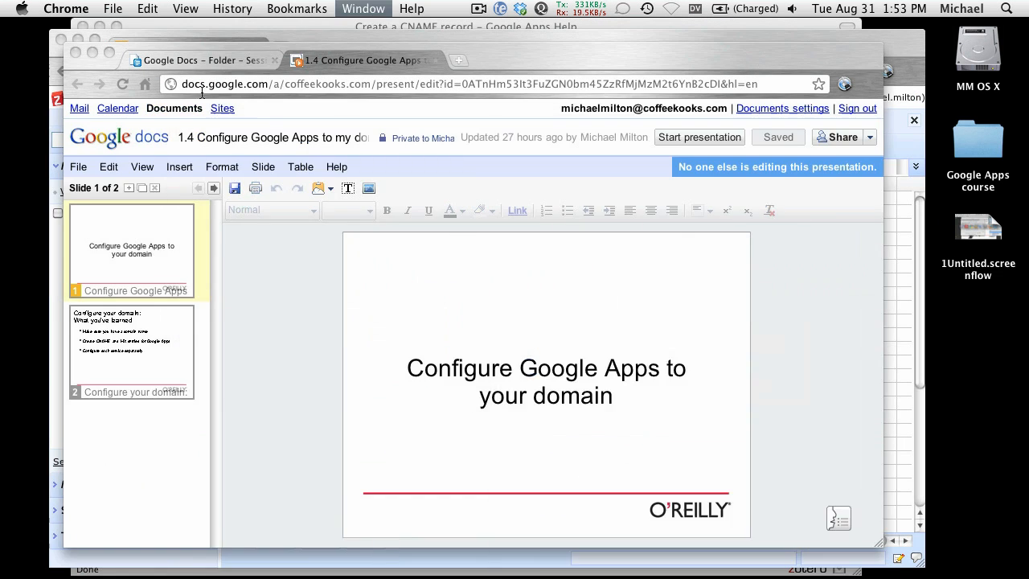
# Show the "Configure your domain: What you've learned" slide, move the presentation window up slightly and enlarge it
pyautogui.click(165, 354)
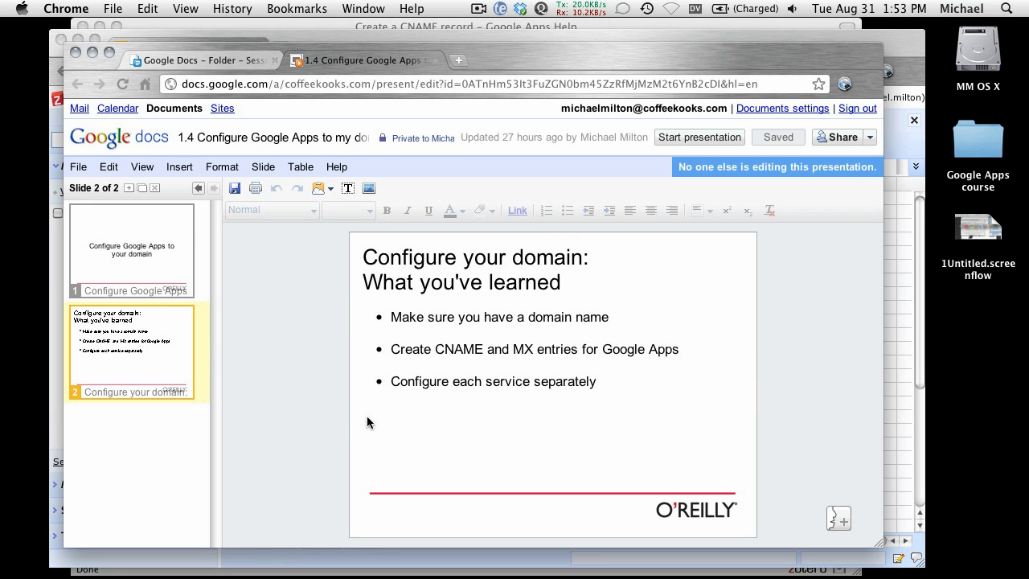
pyautogui.moveTo(494, 56); pyautogui.dragTo(466, 33)
pyautogui.moveTo(850, 518); pyautogui.dragTo(891, 572)
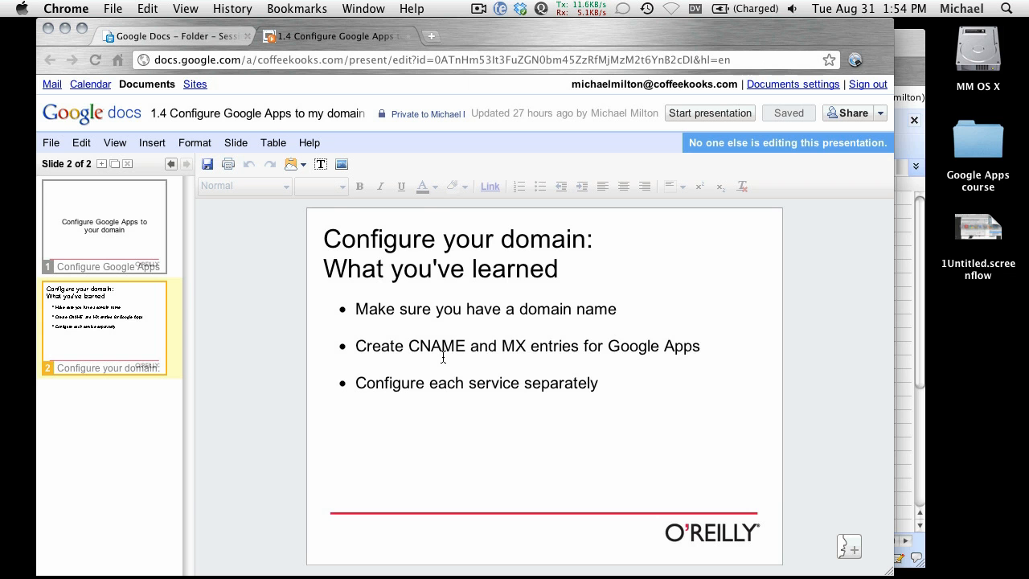
# Bring up the Total DNS Control Panel window and review the domain's CNAME and MX records
pyautogui.hotkey('ctrl', 'm')
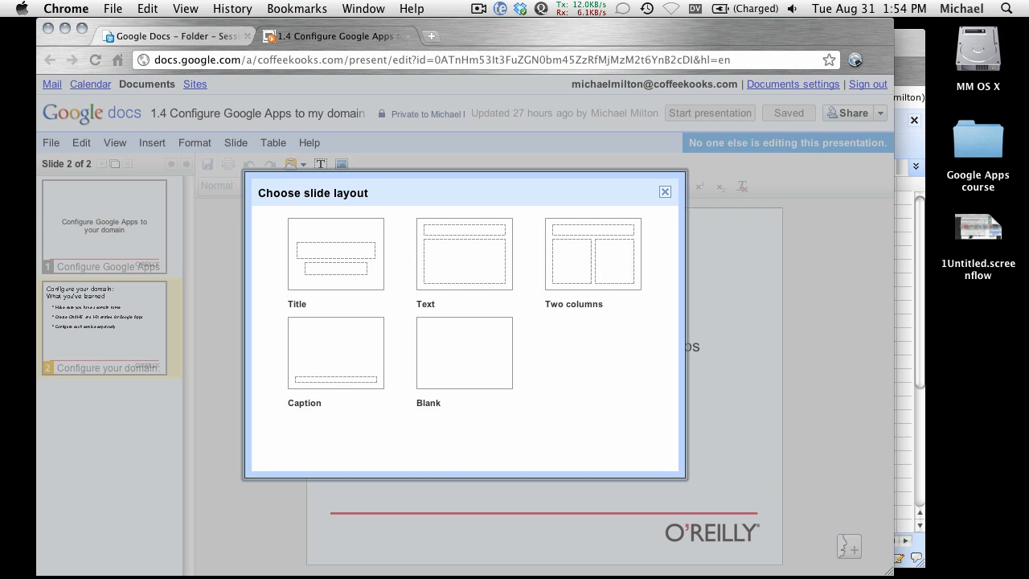
pyautogui.click(664, 193)
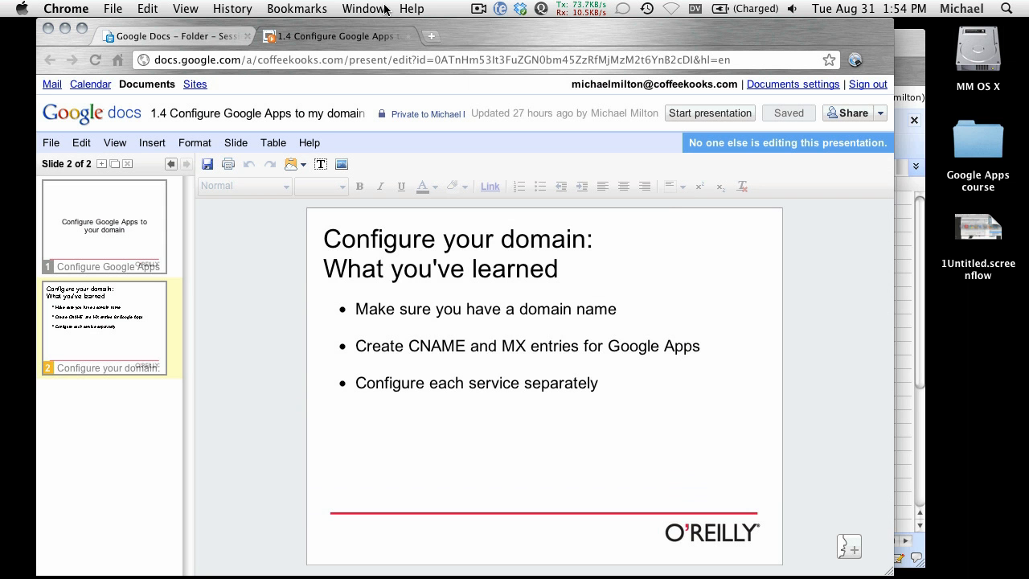
pyautogui.press('F10')
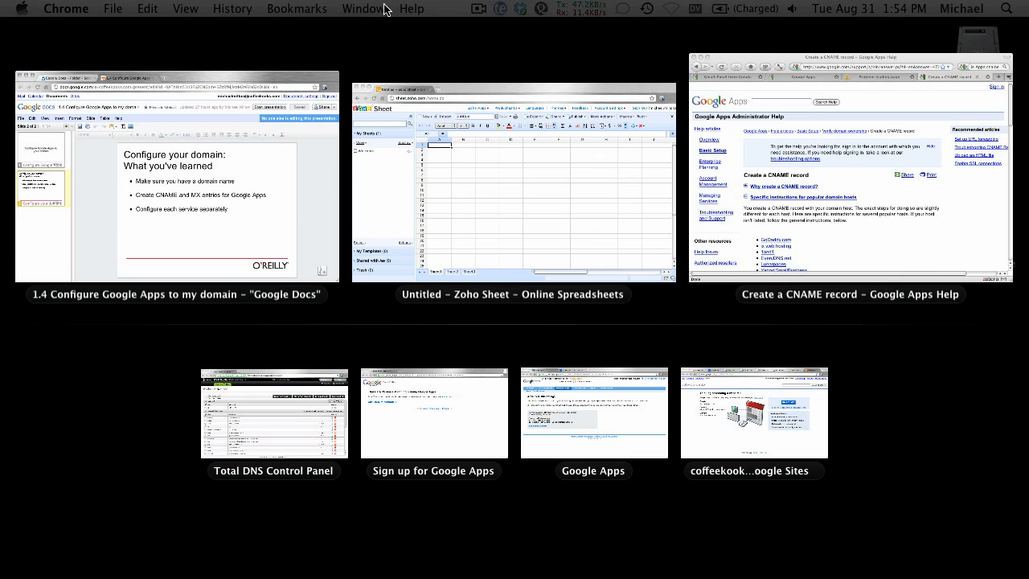
pyautogui.press('F10')
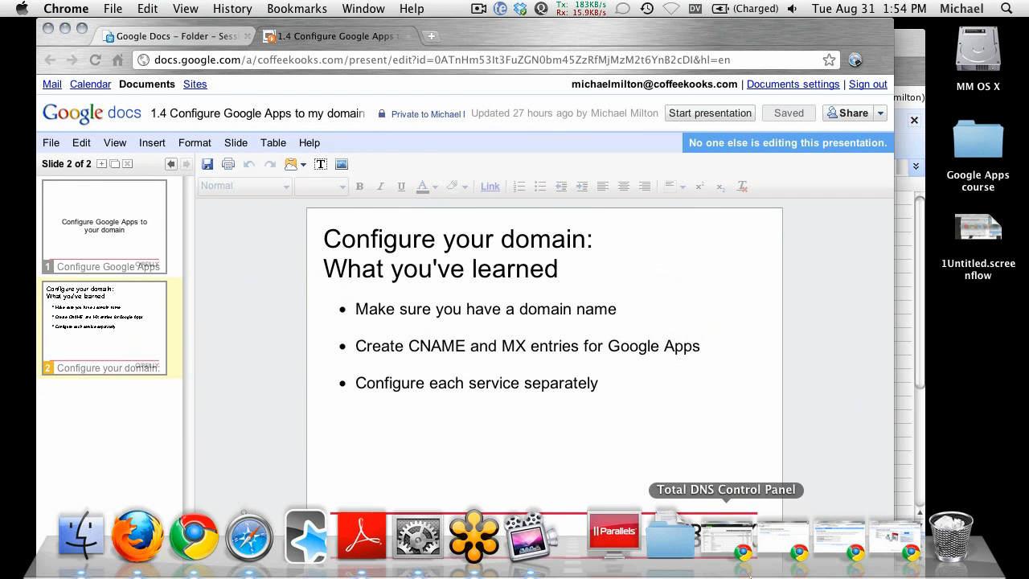
pyautogui.click(720, 550)
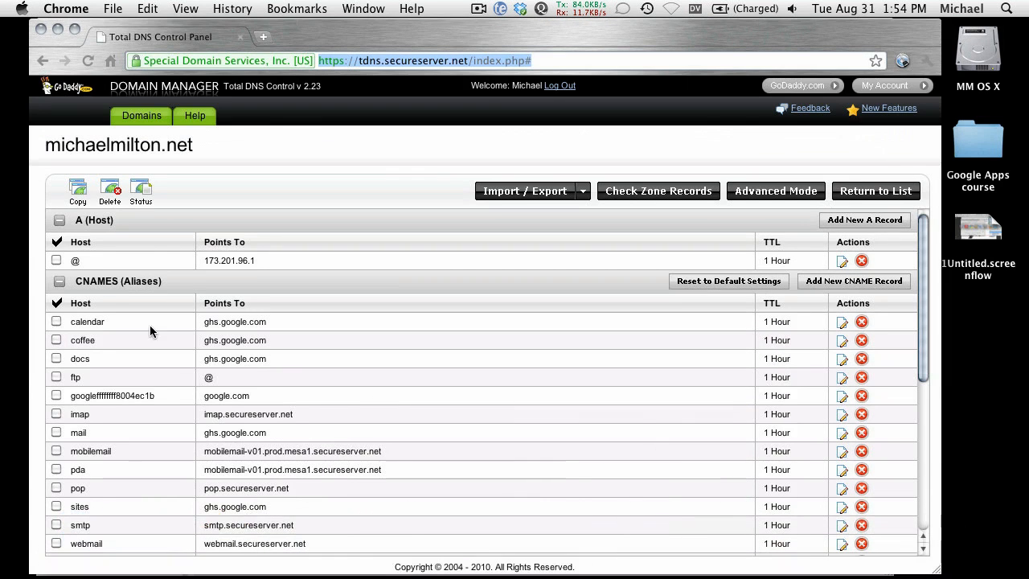
pyautogui.scroll(-5, 332, 354)
pyautogui.scroll(-6, 332, 354)
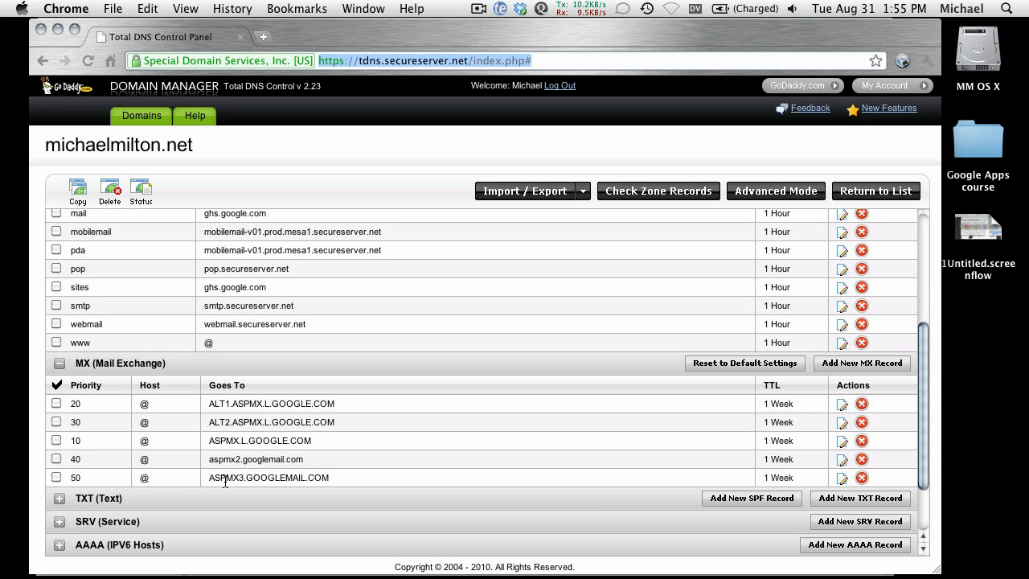
# Return to the presentation's "What you've learned" slide and leave its bullet text box unselected
pyautogui.press('super+grave')
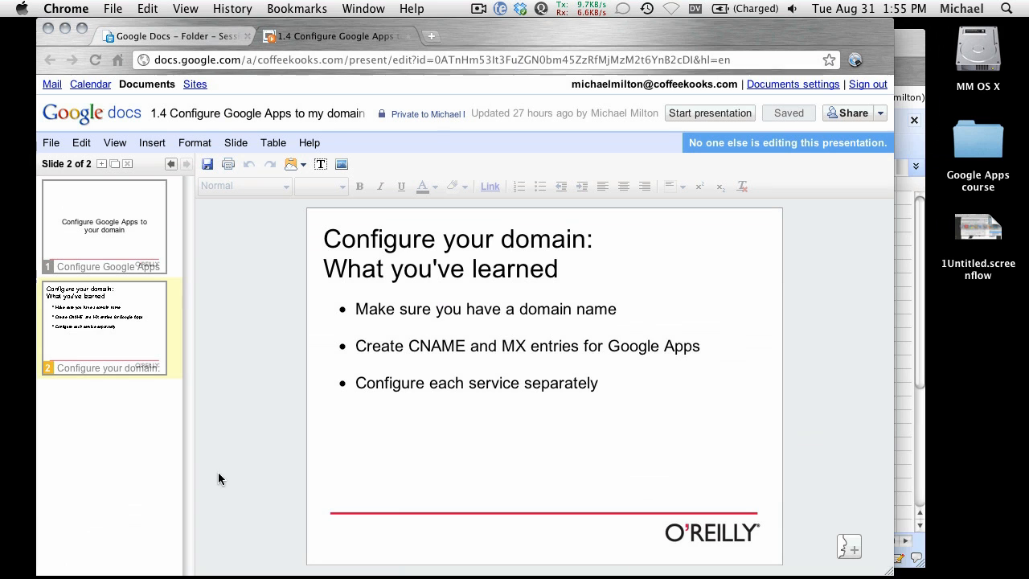
pyautogui.click(336, 482)
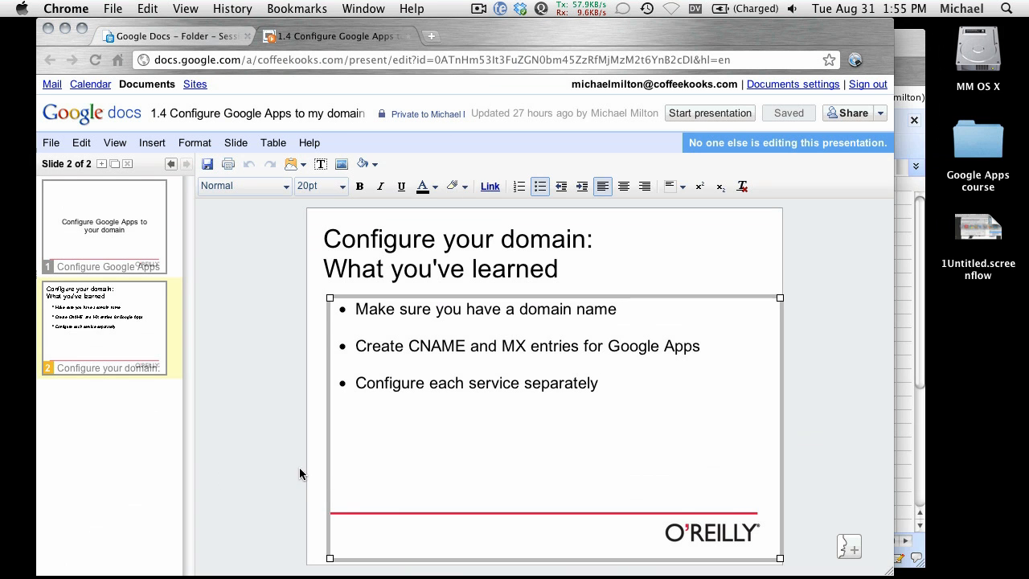
pyautogui.click(312, 481)
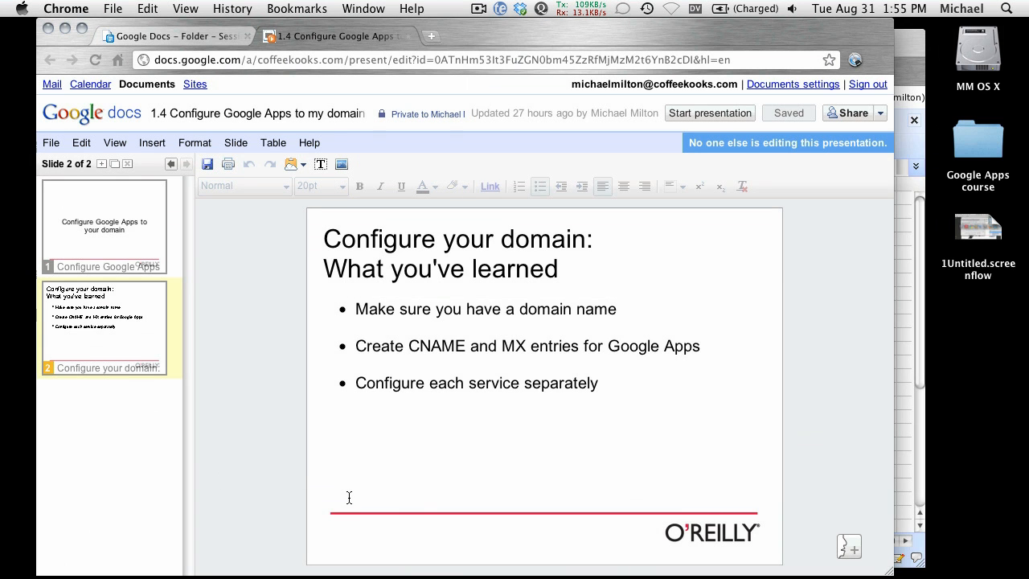
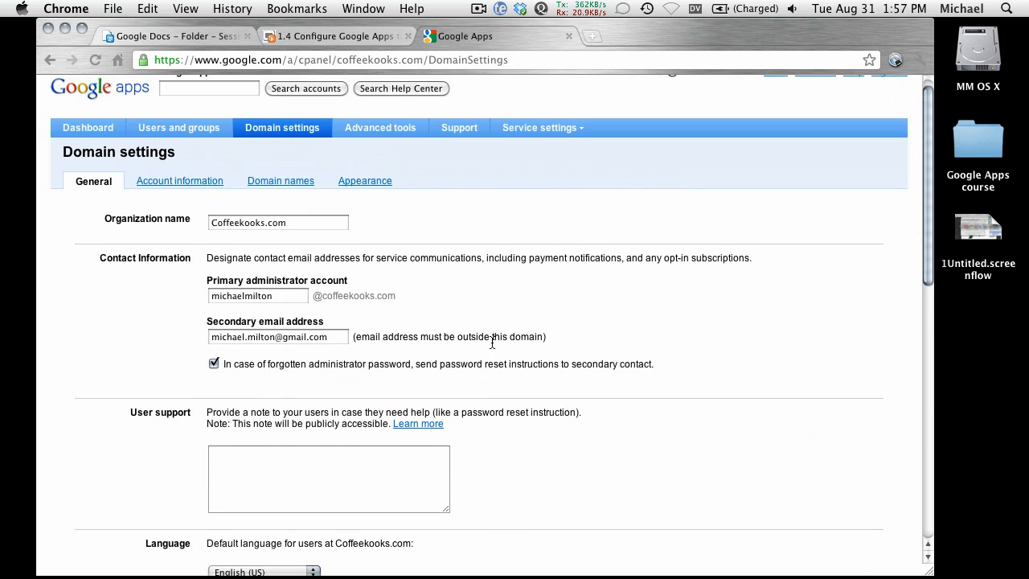
# Toggle the pre-release features and automatic new services options off and back on in the general domain settings
pyautogui.scroll(-5, 461, 250)
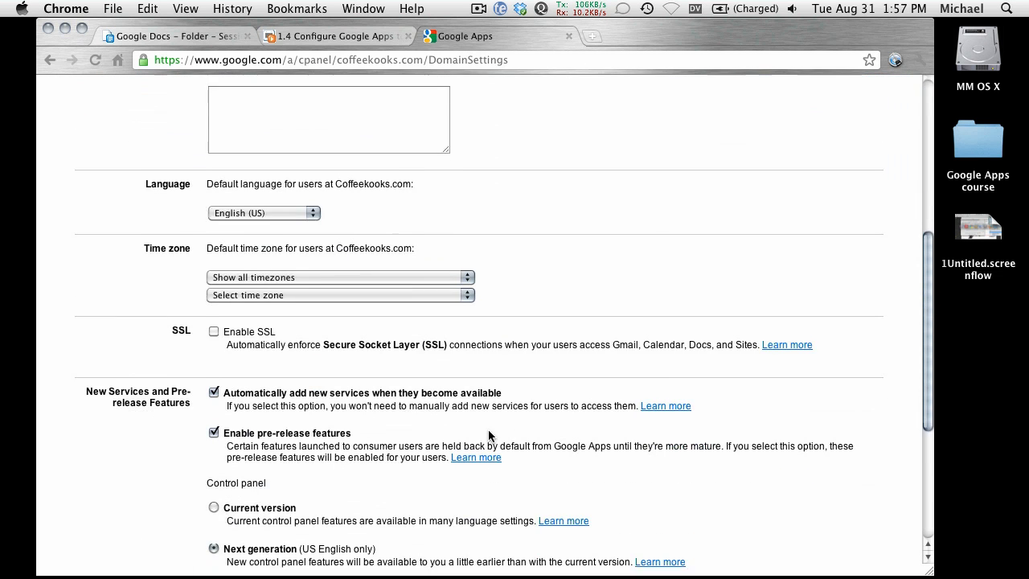
pyautogui.scroll(-3, 489, 432)
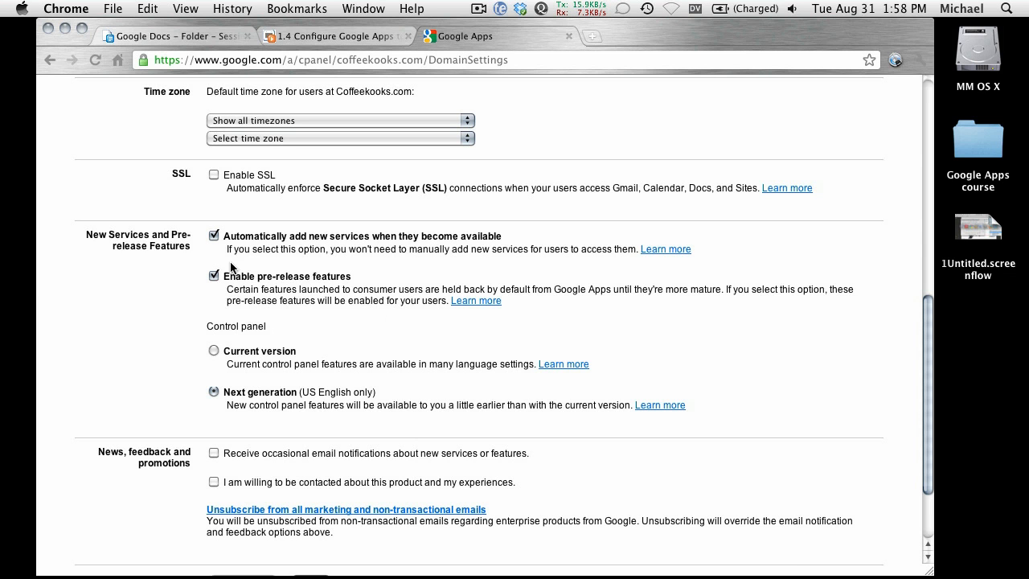
pyautogui.click(213, 276)
pyautogui.click(215, 238)
pyautogui.click(213, 278)
pyautogui.click(214, 236)
# Load the presenter's blog at its .net domain in a new tab, correcting the mistyped address ending
pyautogui.press('super+t')
pyautogui.write('michaelmilton.nte')
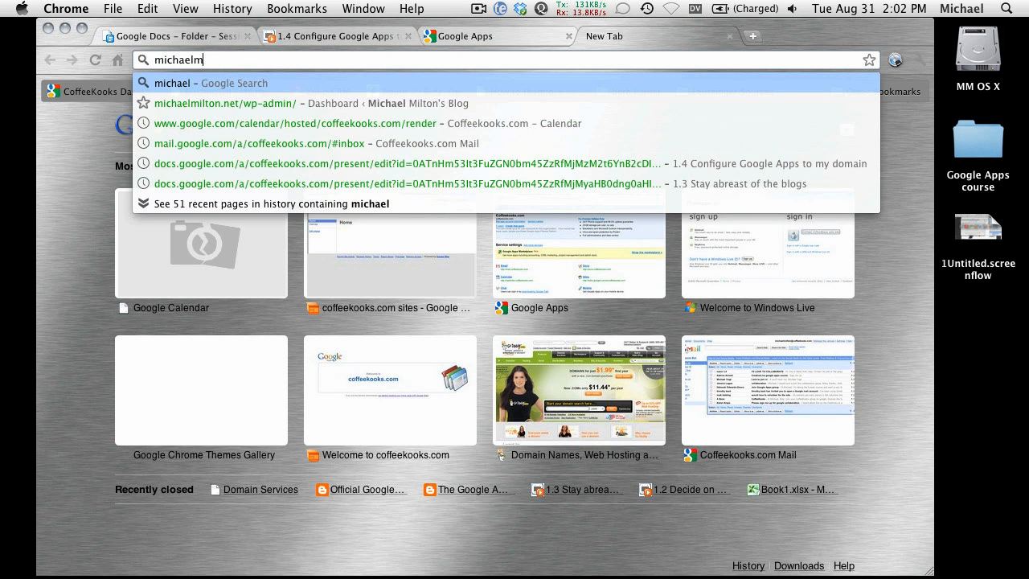
pyautogui.press('Return')
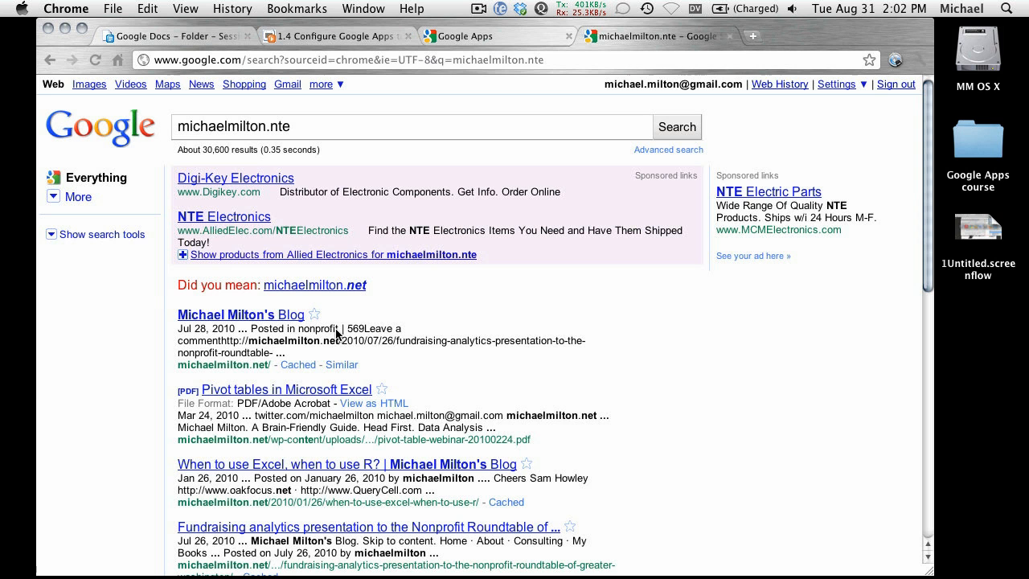
pyautogui.click(233, 314)
pyautogui.moveTo(453, 60); pyautogui.dragTo(349, 71)
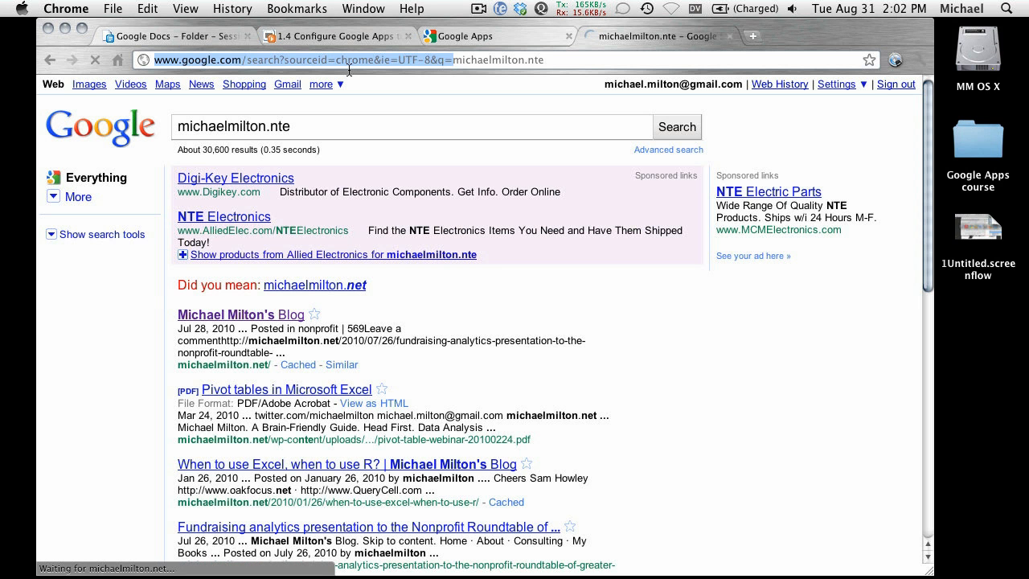
pyautogui.press('BackSpace')
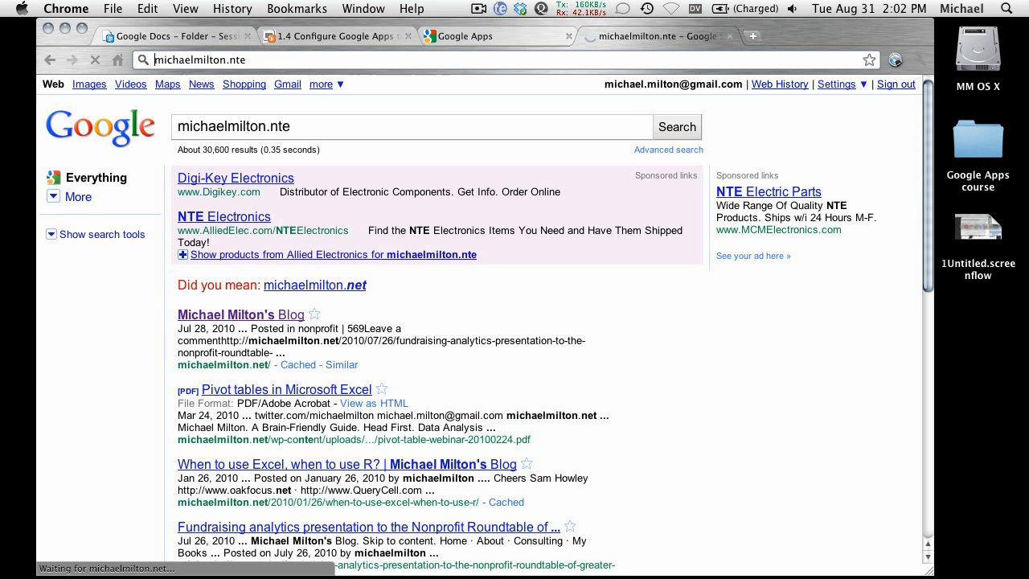
pyautogui.press('BackSpace')
pyautogui.press('BackSpace')
pyautogui.write('et')
pyautogui.press('Return')
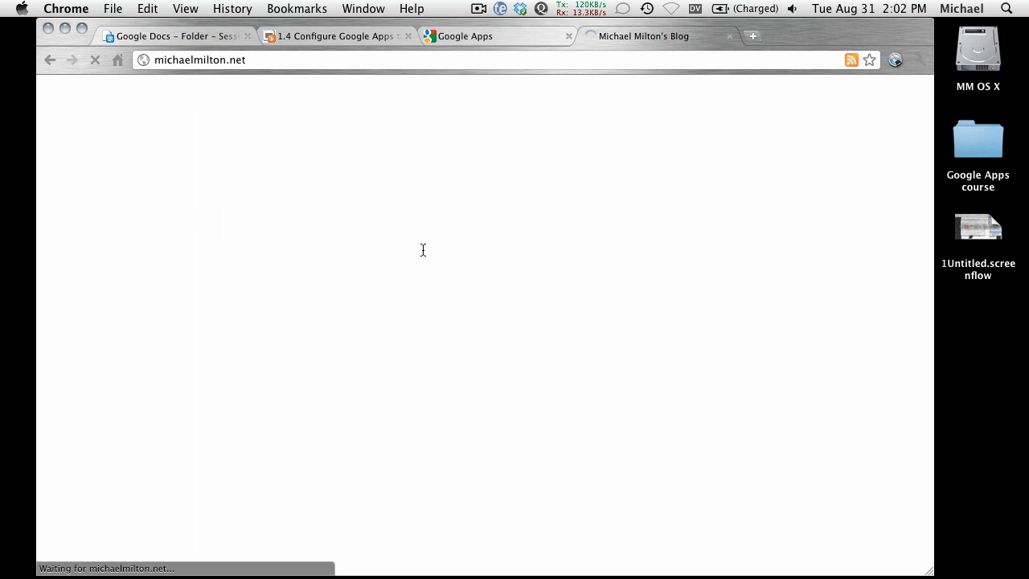
pyautogui.click(270, 61)
pyautogui.click(246, 62)
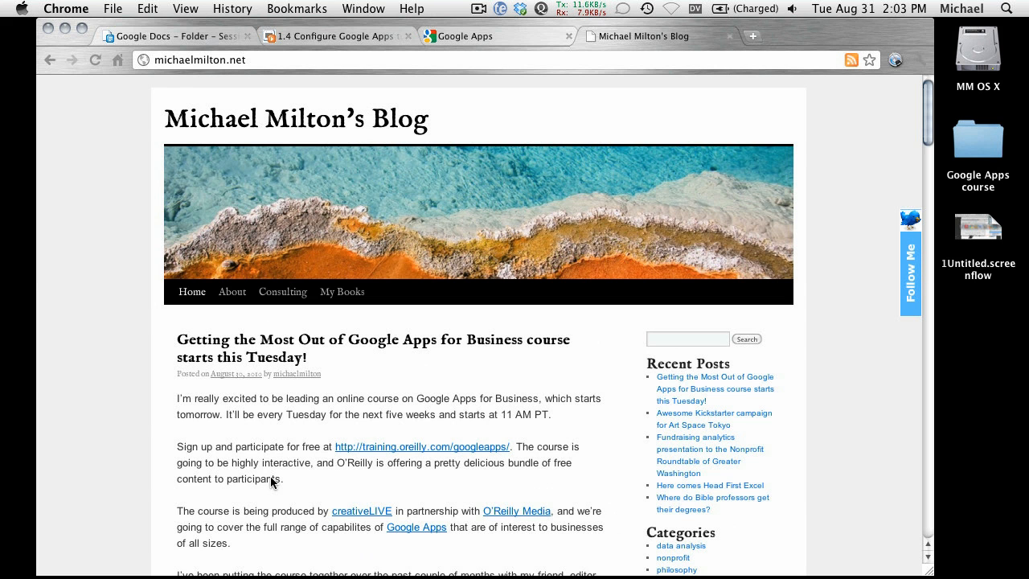
pyautogui.click(154, 61)
pyautogui.press('Return')
pyautogui.click(164, 63)
# Return to the Google Apps control panel for coffeekooks.com and open its dashboard
pyautogui.click(464, 37)
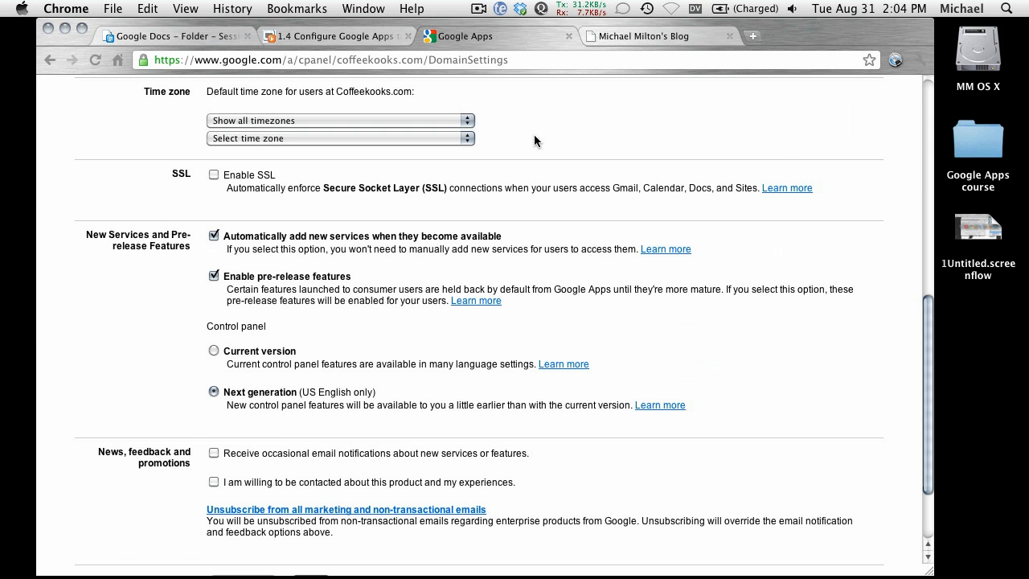
pyautogui.scroll(15, 534, 141)
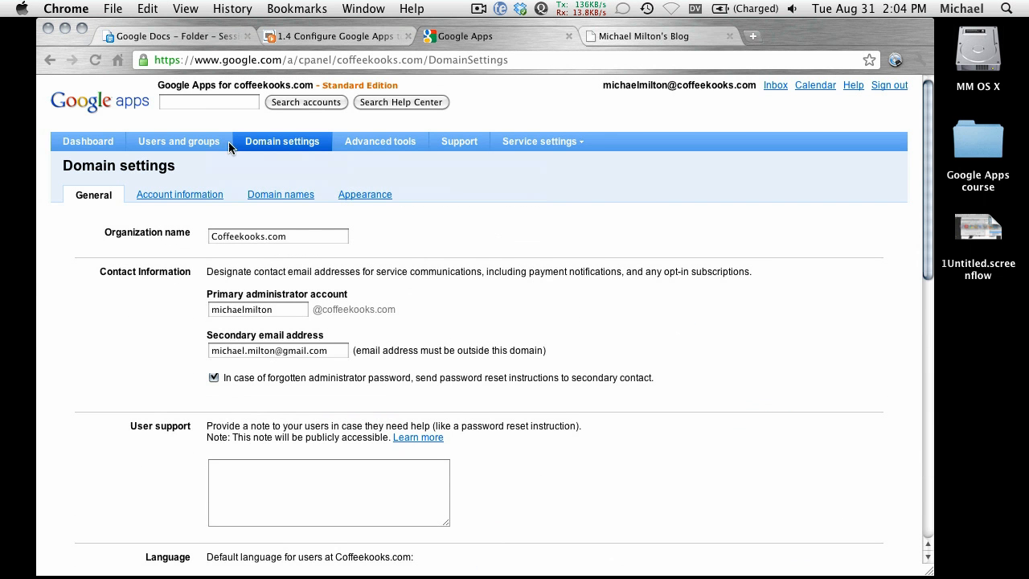
pyautogui.click(103, 143)
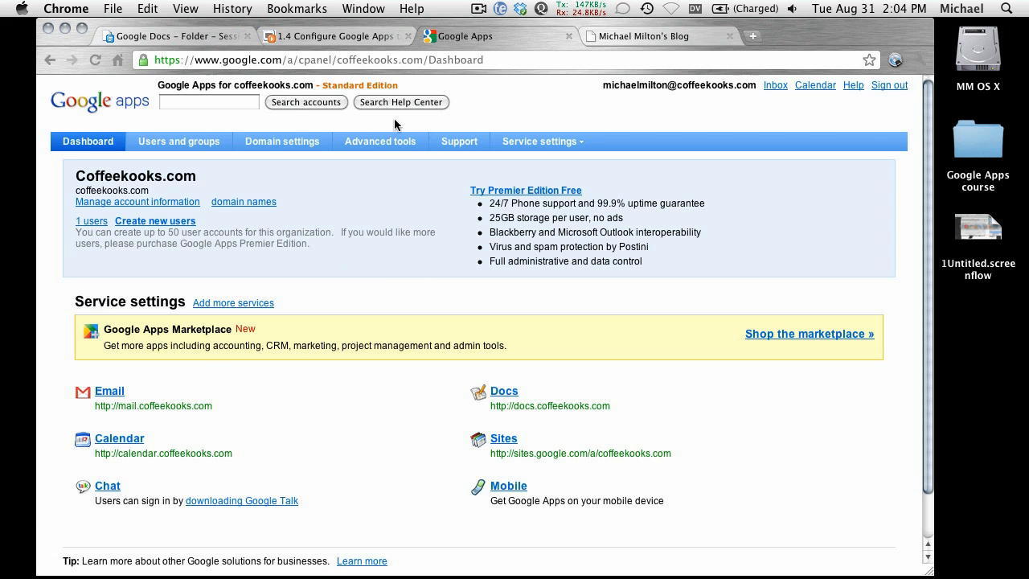
# View the account information in the domain settings and open the Appearance settings
pyautogui.click(271, 142)
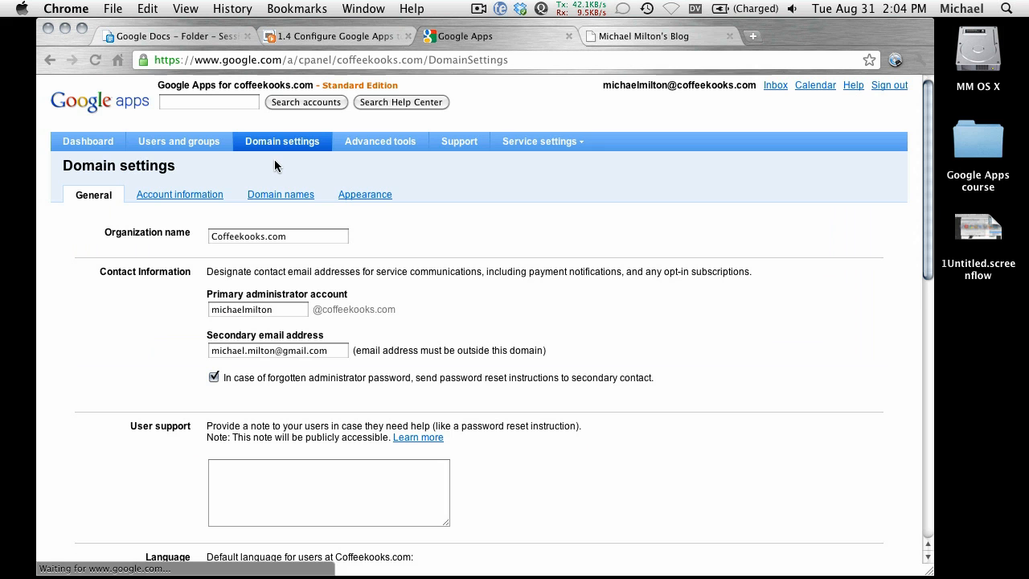
pyautogui.click(201, 196)
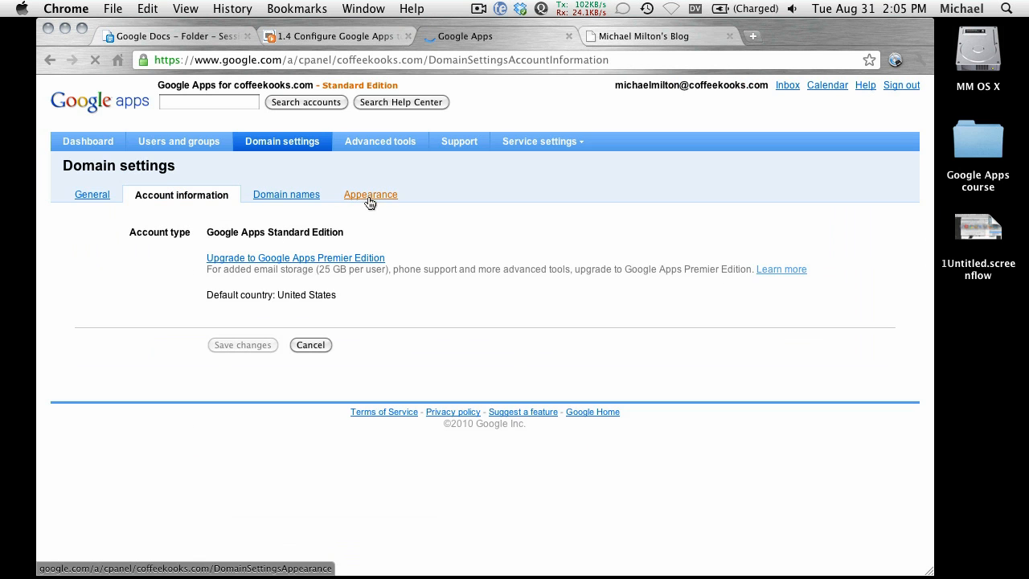
pyautogui.click(361, 200)
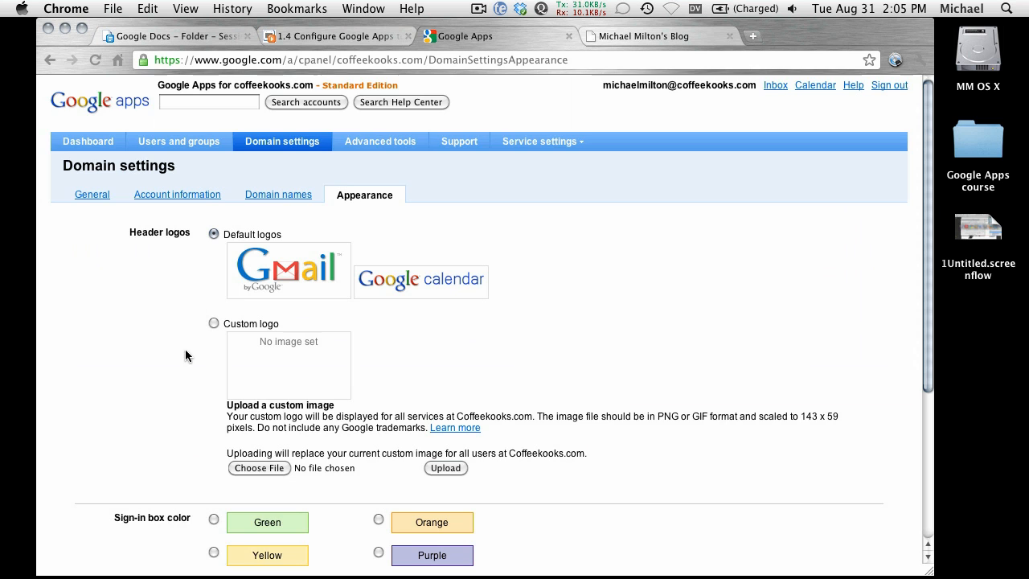
# Select the custom logo option for the service headers and open the image file chooser, cancelling without picking a file
pyautogui.scroll(-3, 193, 302)
pyautogui.click(213, 238)
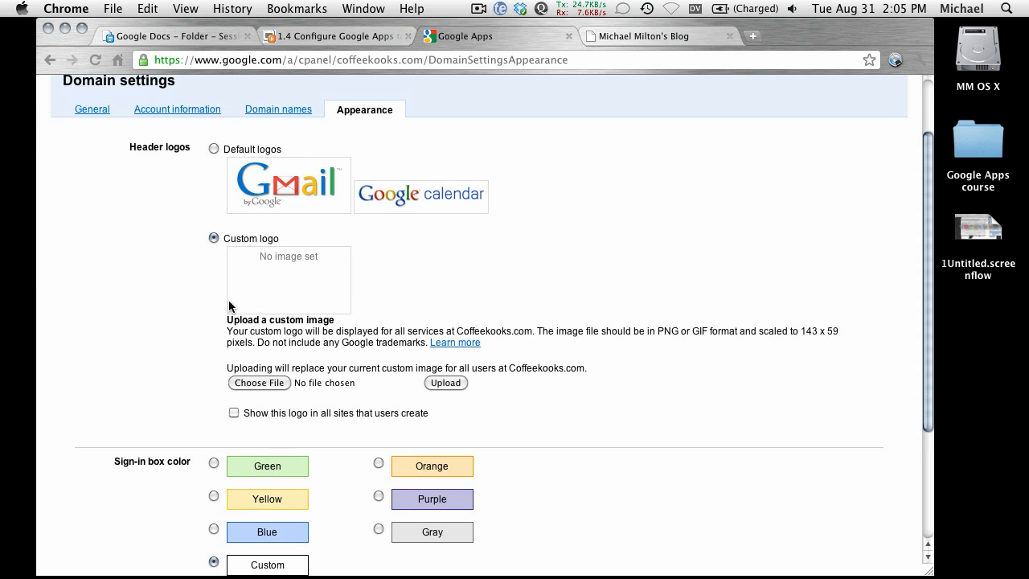
pyautogui.click(241, 382)
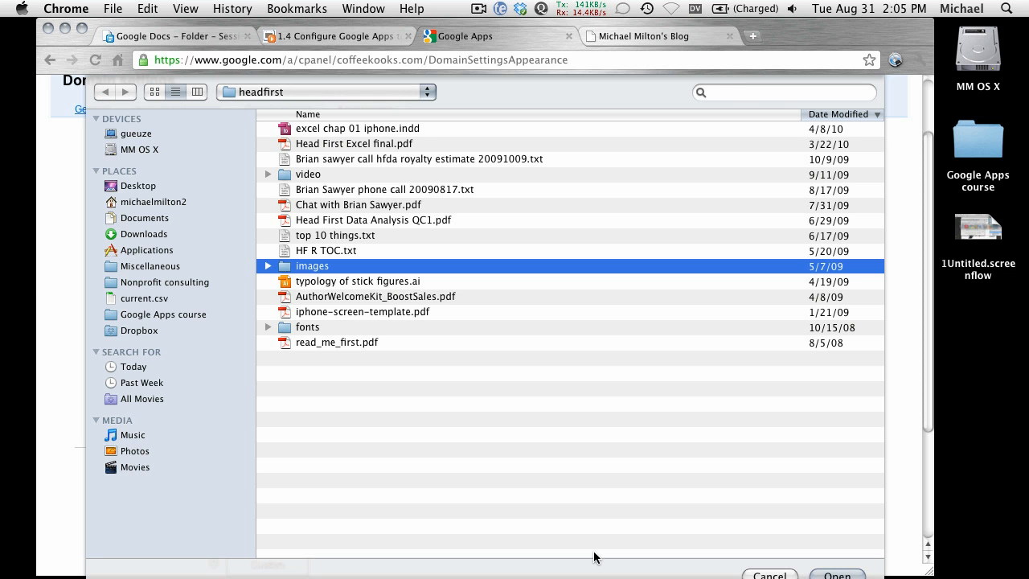
pyautogui.press('Escape')
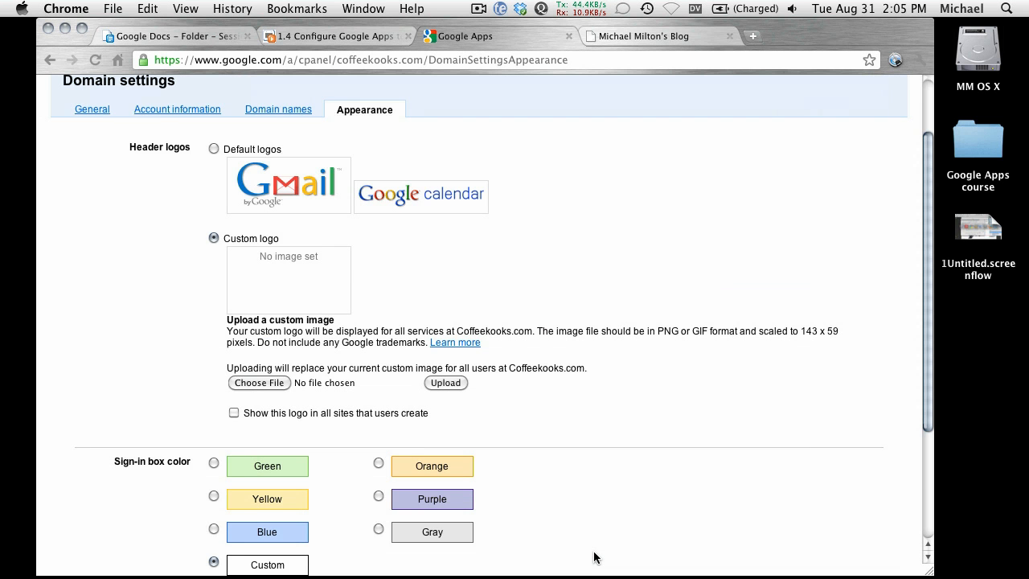
pyautogui.scroll(3, 439, 362)
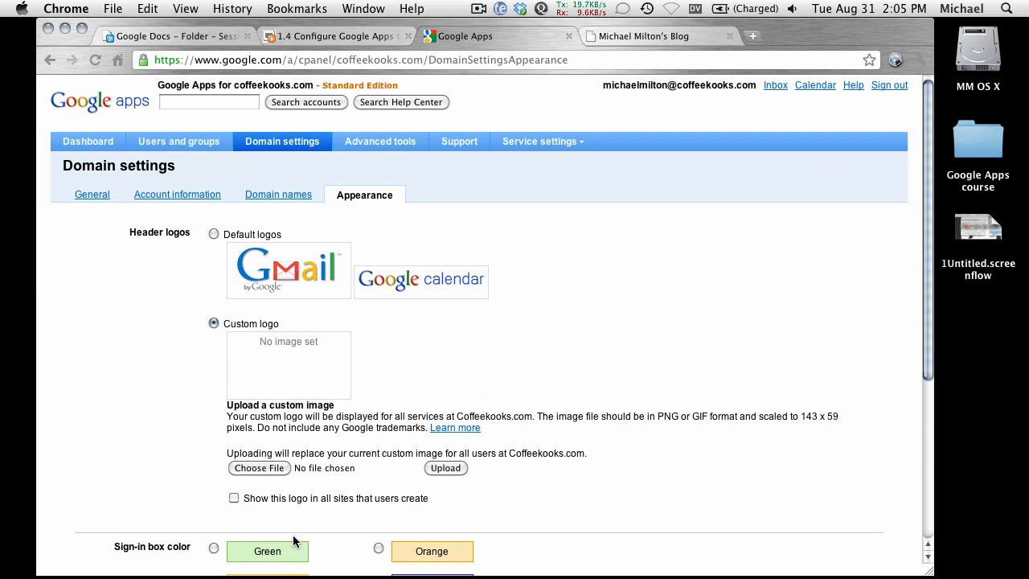
pyautogui.scroll(-6, 293, 535)
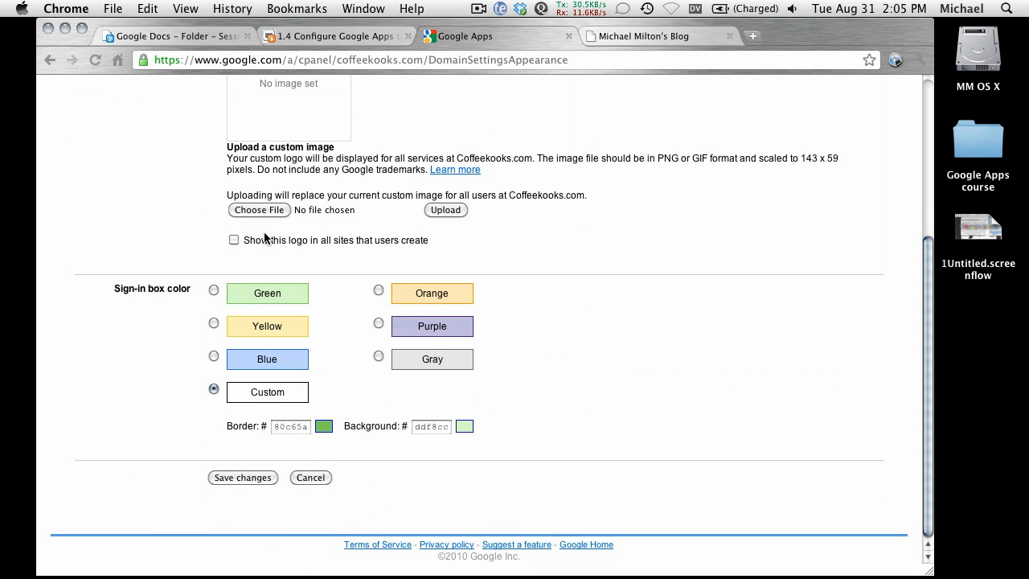
pyautogui.scroll(6, 269, 249)
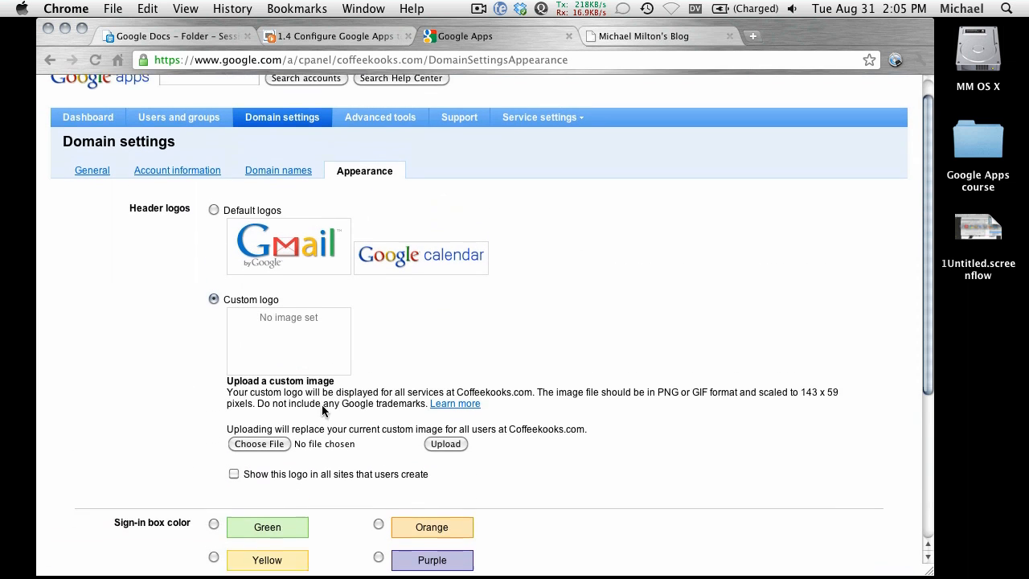
pyautogui.scroll(1, 322, 410)
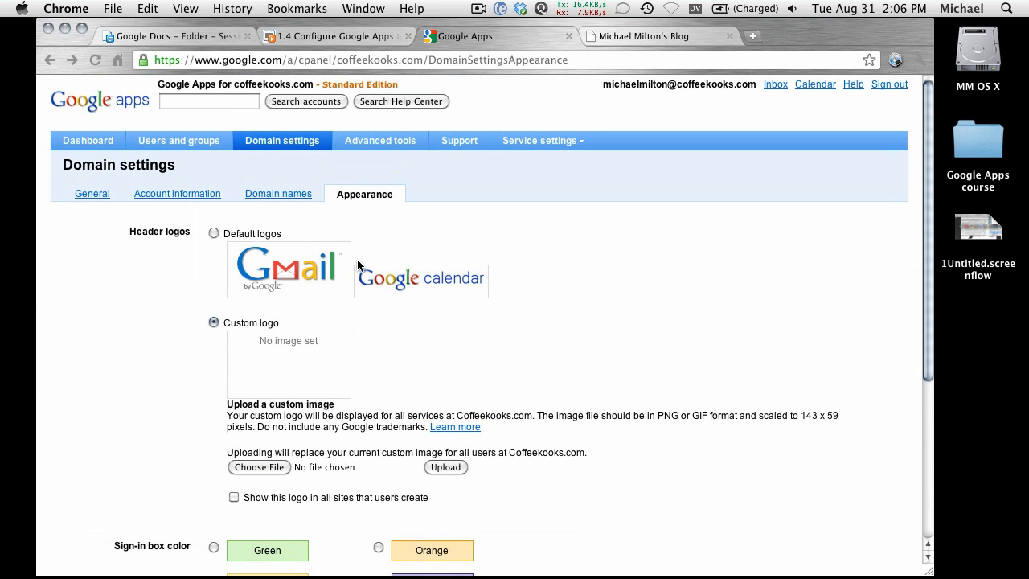